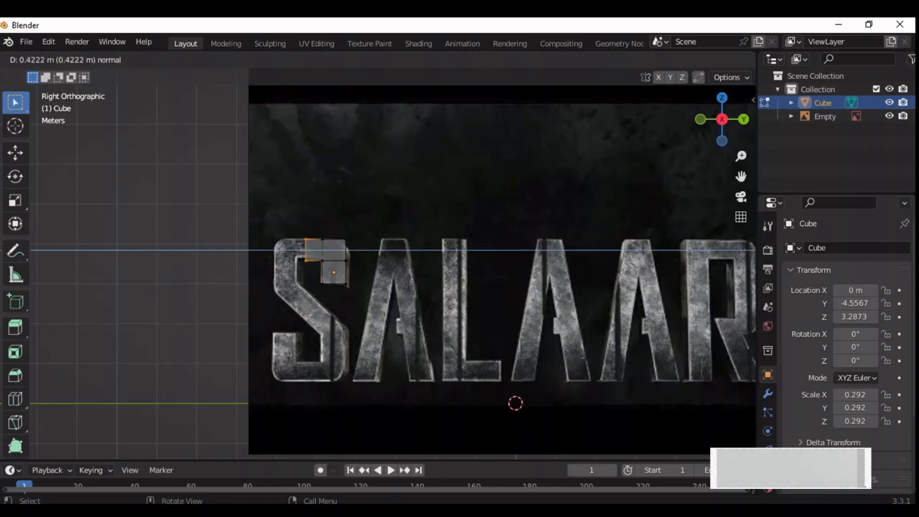
Extrude the S mesh across to the letter's upper-left corner and down its short left side, following the reference image
{"action": "left_click", "coordinate": [310, 264]}
{"action": "key", "text": "e"}
{"action": "left_click", "coordinate": [286, 264]}
{"action": "left_click_drag", "start_coordinate": [305, 275], "coordinate": [269, 257]}
{"action": "key", "text": "e"}
{"action": "left_click", "coordinate": [275, 282]}
Extrude the S's left side downward and shift the new end face right to form the letter's diagonal stroke
{"action": "key", "text": "e"}
{"action": "left_click", "coordinate": [284, 333]}
{"action": "key", "text": "g"}
{"action": "key", "text": "y"}
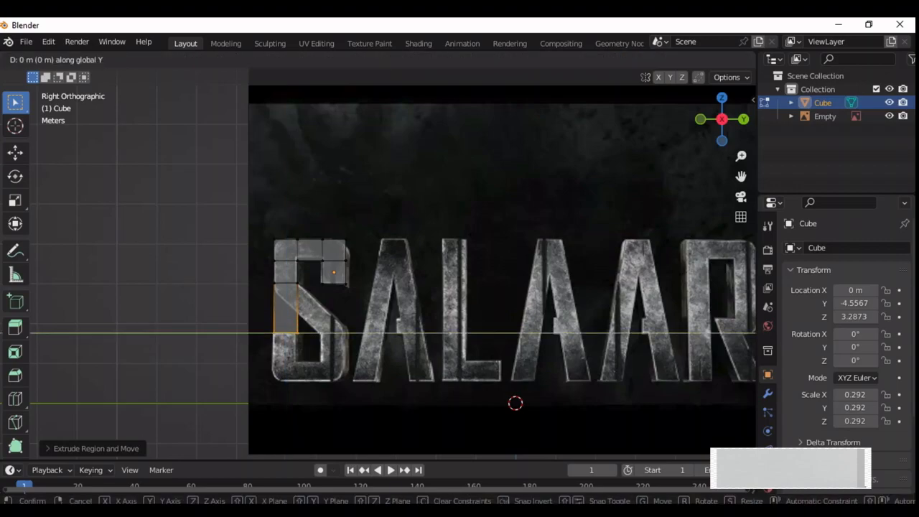
{"action": "left_click", "coordinate": [333, 320]}
{"action": "key", "text": "g"}
{"action": "left_click", "coordinate": [331, 317]}
Add a loop cut across the S's diagonal, slide it toward the upper end and scale it to fit the outline
{"action": "left_click_drag", "start_coordinate": [299, 296], "coordinate": [308, 299]}
{"action": "key", "text": "ctrl+r"}
{"action": "double_click", "coordinate": [307, 301]}
{"action": "key", "text": "g"}
{"action": "key", "text": "g"}
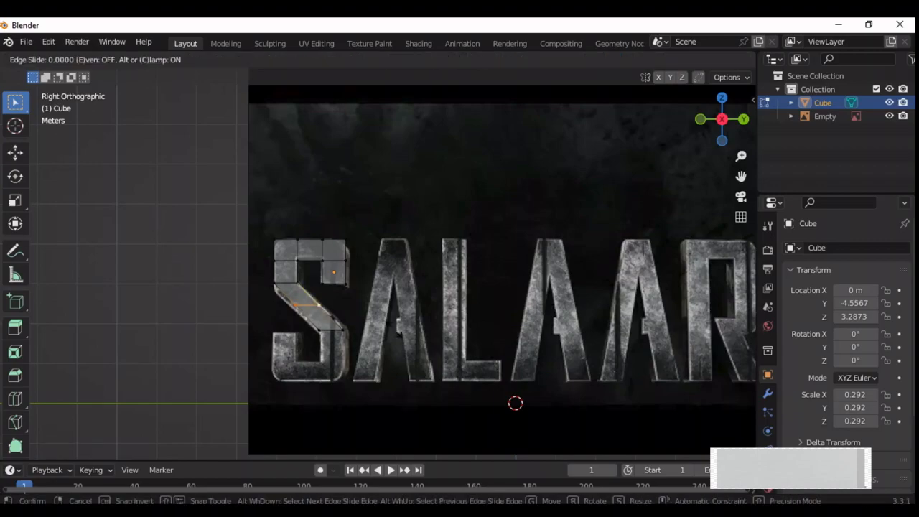
{"action": "left_click", "coordinate": [371, 324]}
{"action": "key", "text": "g"}
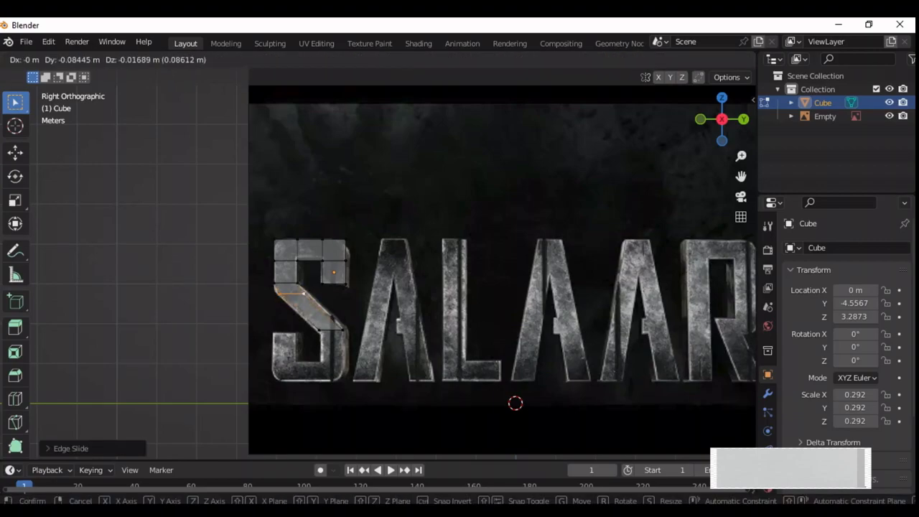
{"action": "left_click", "coordinate": [371, 324]}
{"action": "key", "text": "s"}
{"action": "left_click", "coordinate": [370, 325]}
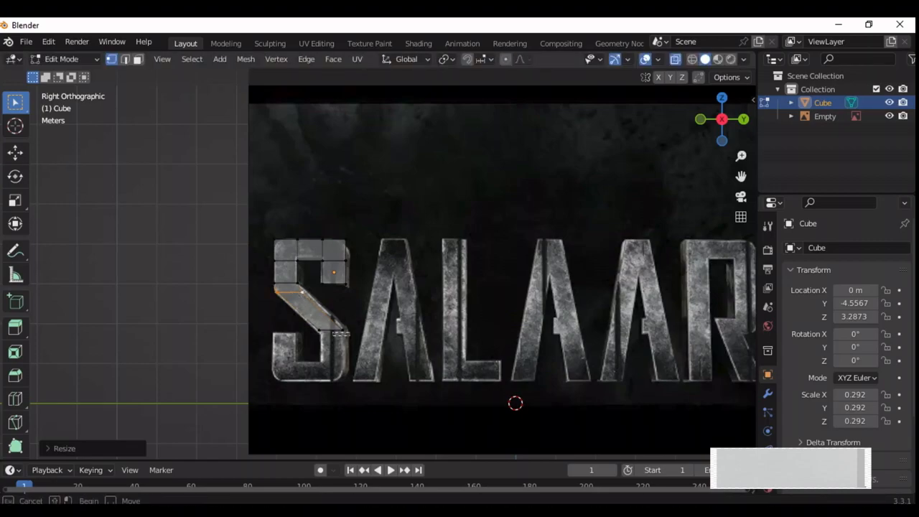
Scale the lower end of the S's diagonal and extrude it down in two sections to the letter's base
{"action": "left_click_drag", "start_coordinate": [349, 337], "coordinate": [309, 318]}
{"action": "key", "text": "s"}
{"action": "left_click", "coordinate": [451, 353]}
{"action": "key", "text": "e"}
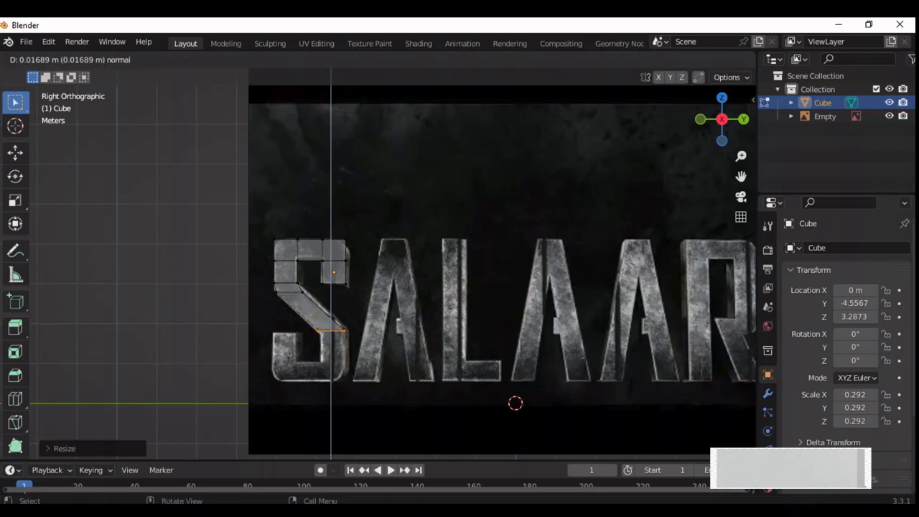
{"action": "left_click", "coordinate": [451, 385]}
{"action": "key", "text": "e"}
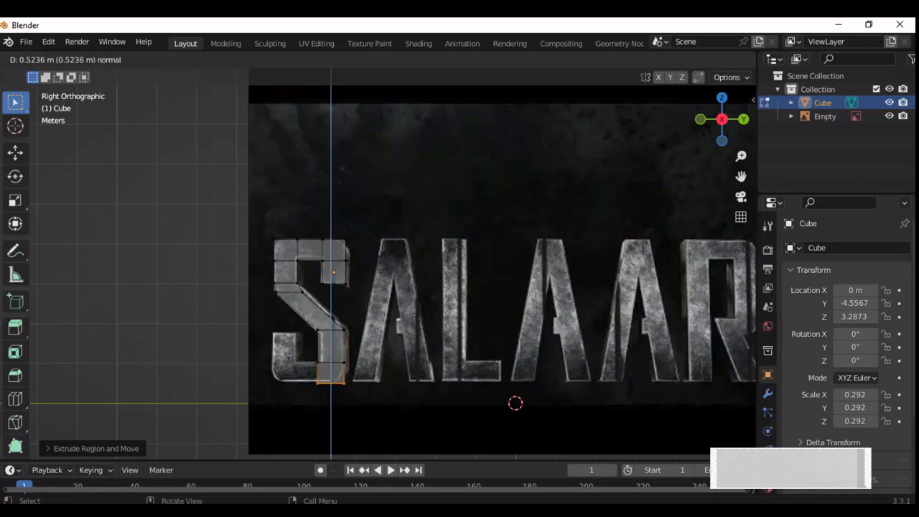
{"action": "left_click", "coordinate": [451, 405]}
Extrude the S's bottom bar leftward in two sections and extrude its left end up to form the lower hook
{"action": "left_click_drag", "start_coordinate": [332, 350], "coordinate": [304, 393]}
{"action": "key", "text": "e"}
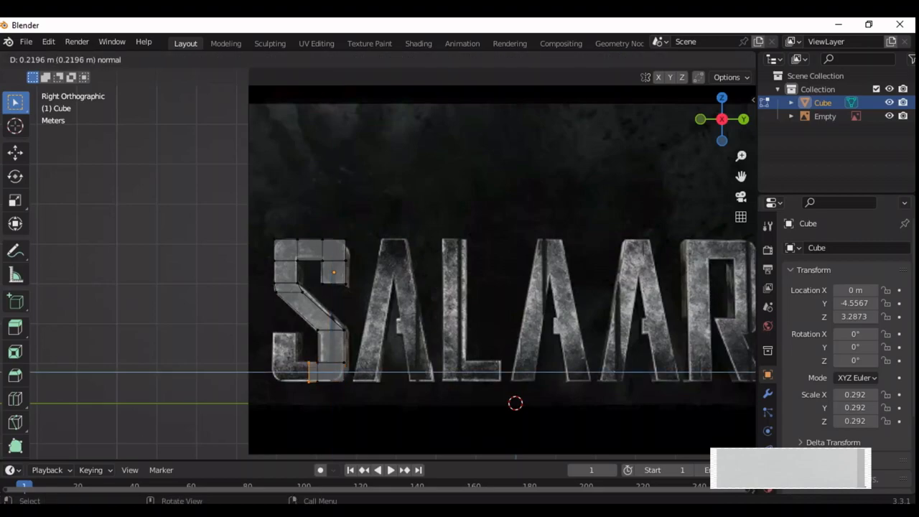
{"action": "left_click", "coordinate": [285, 394]}
{"action": "key", "text": "e"}
{"action": "left_click", "coordinate": [260, 388]}
{"action": "left_click_drag", "start_coordinate": [263, 353], "coordinate": [308, 373]}
{"action": "key", "text": "e"}
{"action": "left_click", "coordinate": [308, 346]}
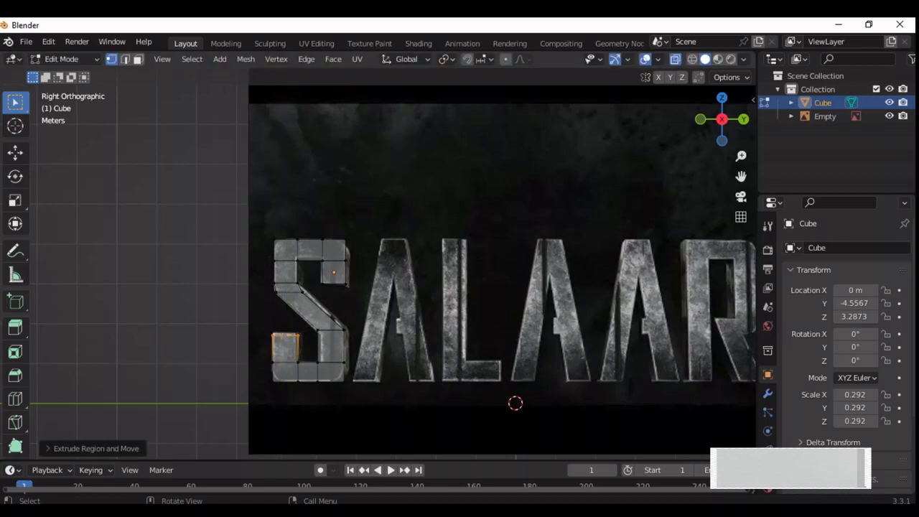
Bevel the S's top-left outer corner with a width of about 0.97 m and 5 segments
{"action": "left_click", "coordinate": [280, 242]}
{"action": "key", "text": "ctrl+b"}
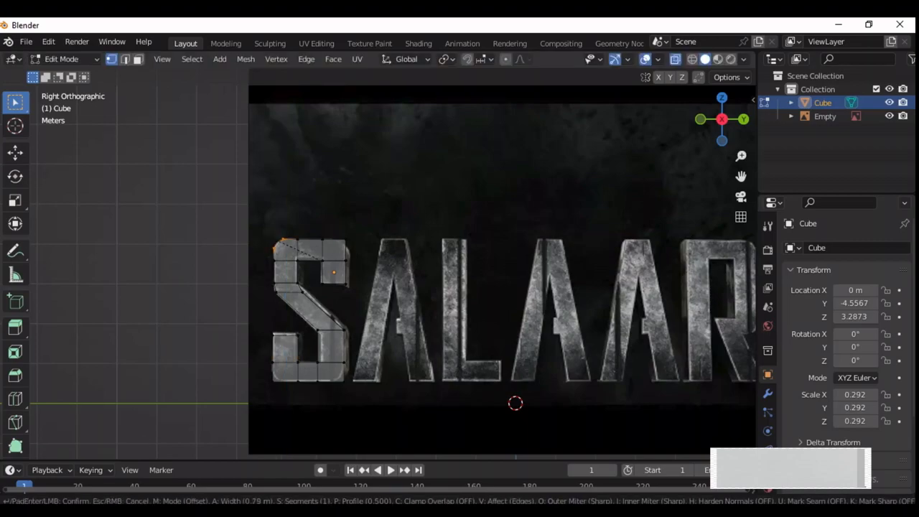
{"action": "left_click", "coordinate": [325, 260]}
{"action": "left_click", "coordinate": [58, 448]}
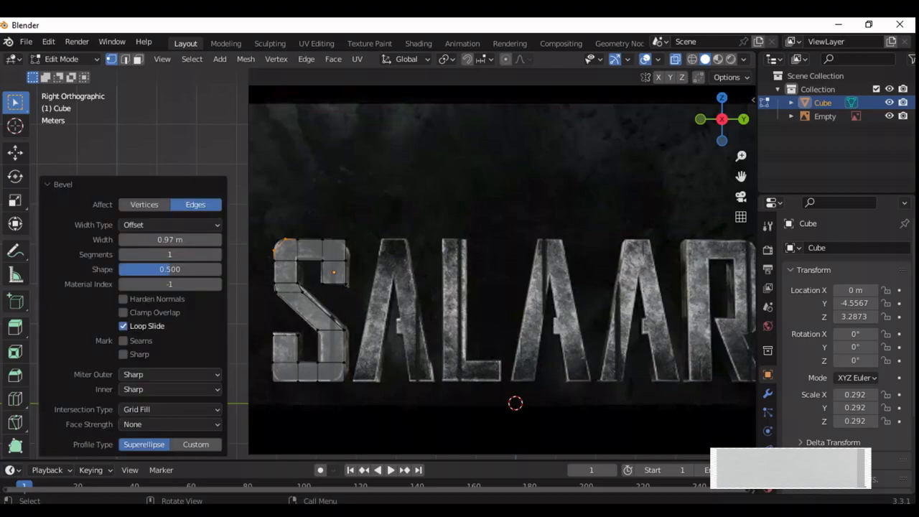
{"action": "type", "text": "5"}
{"action": "key", "text": "Return"}
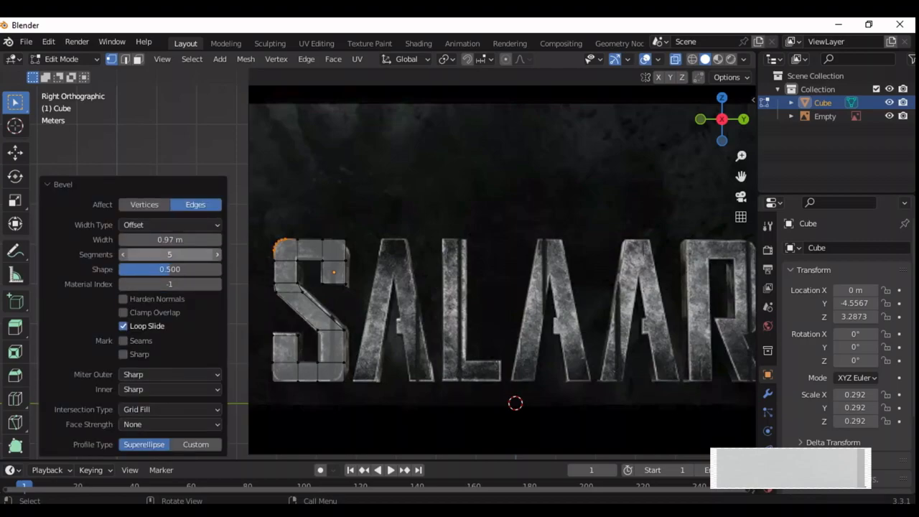
{"action": "left_click", "coordinate": [57, 184]}
Bevel the S's top-right, bottom-right and bottom-left outer corners with 5 segments to match the reference
{"action": "left_click_drag", "start_coordinate": [335, 229], "coordinate": [352, 249]}
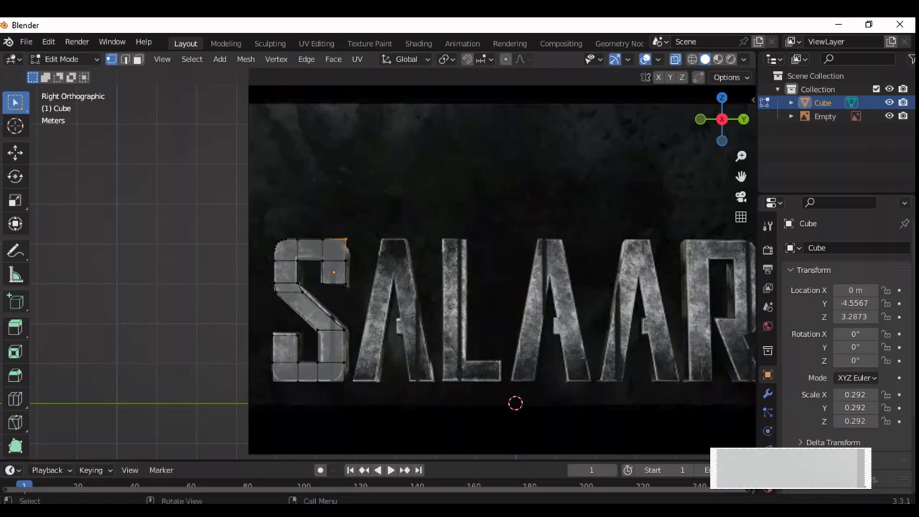
{"action": "key", "text": "ctrl+b"}
{"action": "key", "text": "Return"}
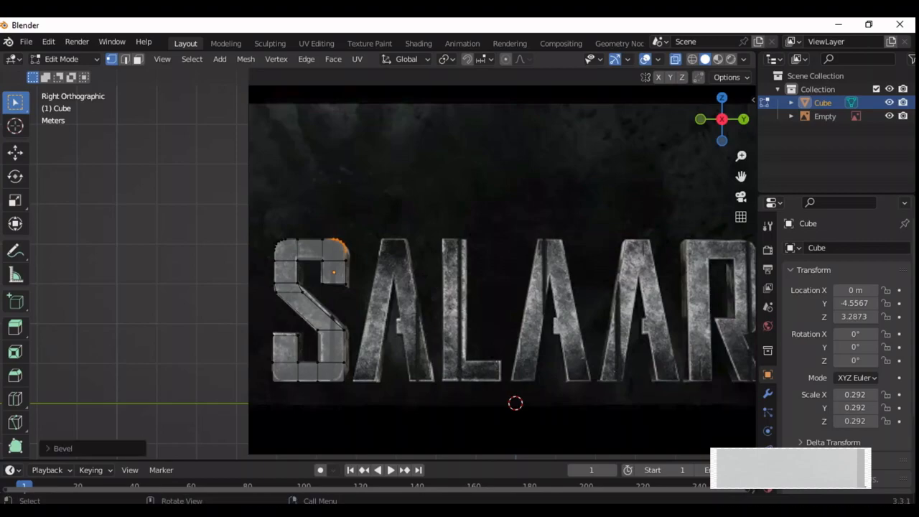
{"action": "left_click_drag", "start_coordinate": [333, 375], "coordinate": [358, 383]}
{"action": "key", "text": "ctrl+b"}
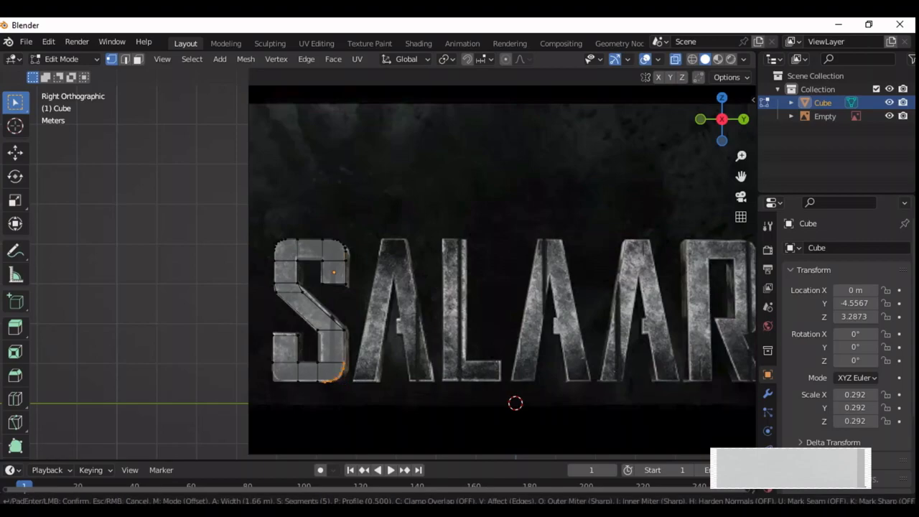
{"action": "key", "text": "Return"}
{"action": "left_click_drag", "start_coordinate": [288, 393], "coordinate": [271, 379]}
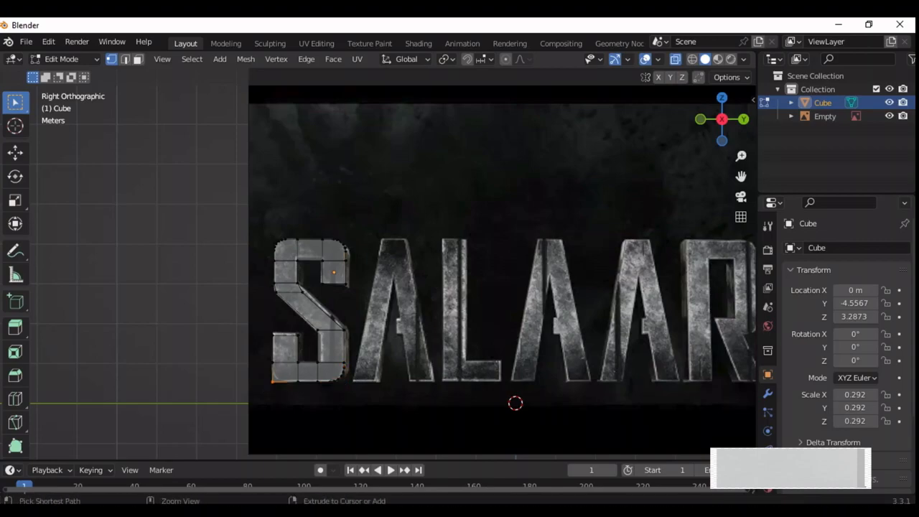
{"action": "key", "text": "ctrl+b"}
{"action": "key", "text": "Return"}
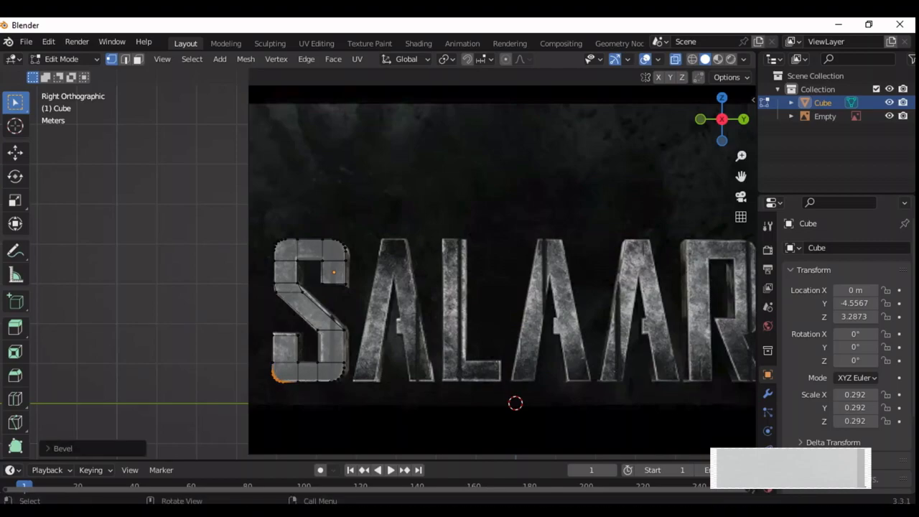
{"action": "left_click_drag", "start_coordinate": [356, 322], "coordinate": [338, 337]}
{"action": "key", "text": "g"}
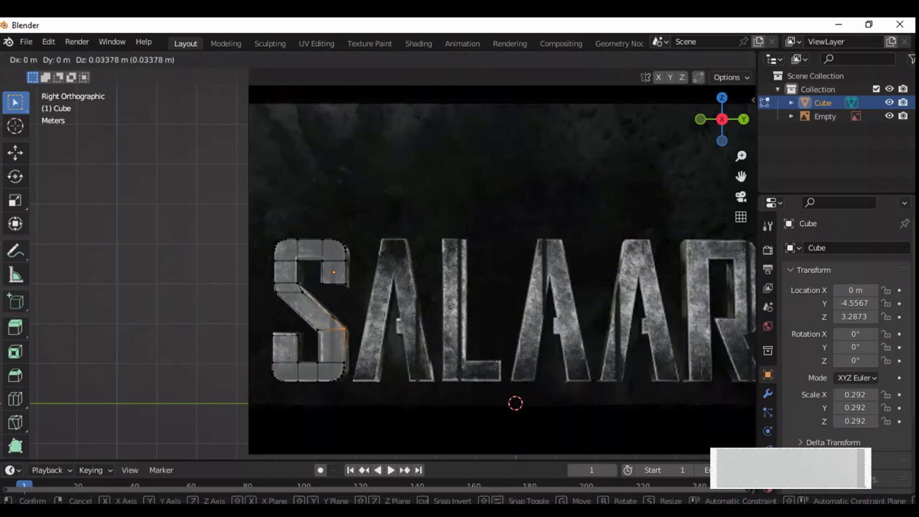
{"action": "key", "text": "Escape"}
Return to Object Mode and add a new cube mesh for the first A
{"action": "key", "text": "Tab"}
{"action": "key", "text": "shift+a"}
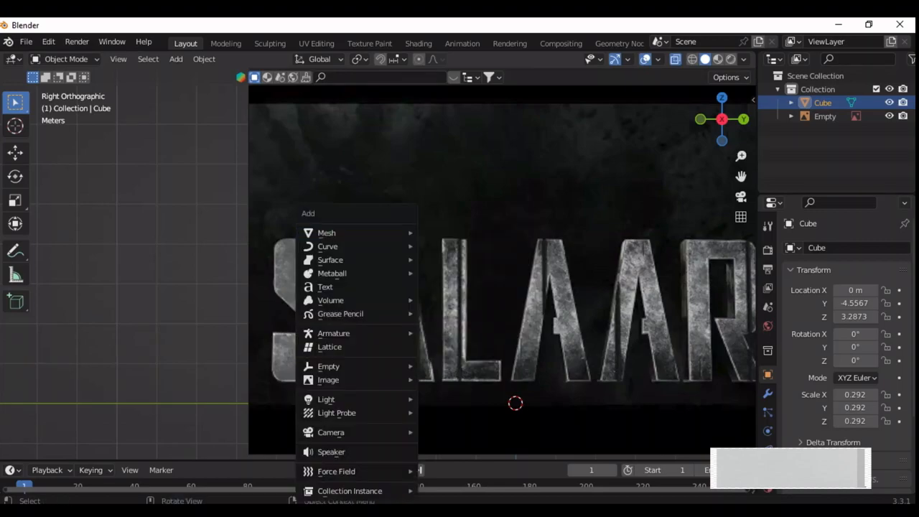
{"action": "key", "text": "Escape"}
{"action": "key", "text": "shift+a"}
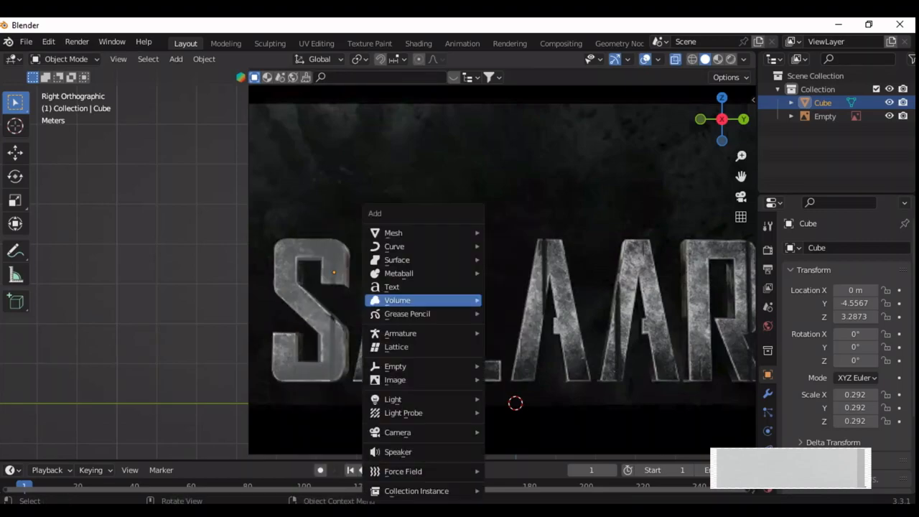
{"action": "mouse_move", "coordinate": [420, 299]}
{"action": "left_click", "coordinate": [511, 244]}
Scale the new cube to about 0.371 and position it over the foot of the first A's left leg
{"action": "key", "text": "g"}
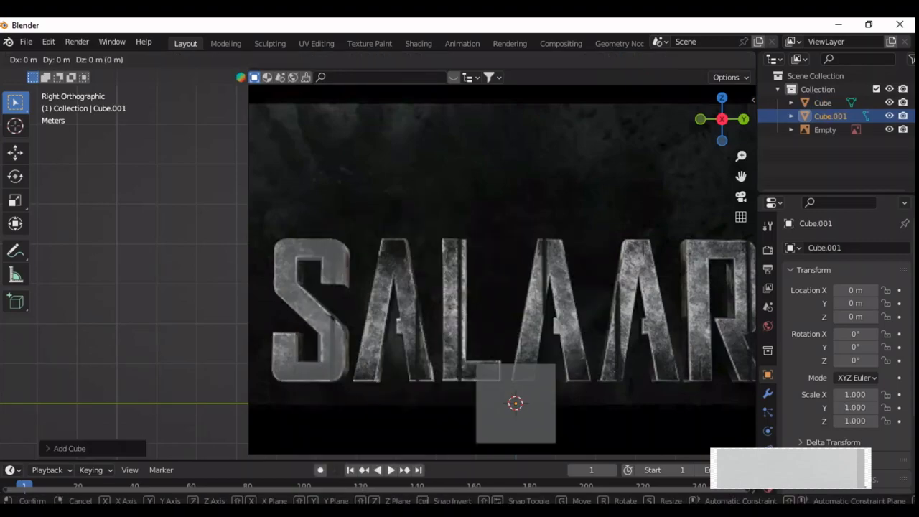
{"action": "left_click", "coordinate": [402, 370]}
{"action": "key", "text": "s"}
{"action": "left_click", "coordinate": [413, 373]}
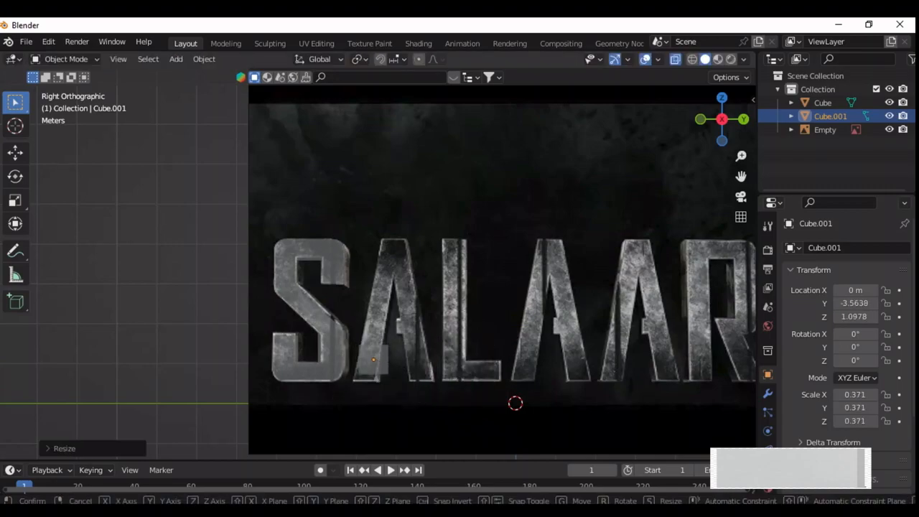
{"action": "key", "text": "g"}
{"action": "left_click", "coordinate": [405, 385]}
{"action": "key", "text": "g"}
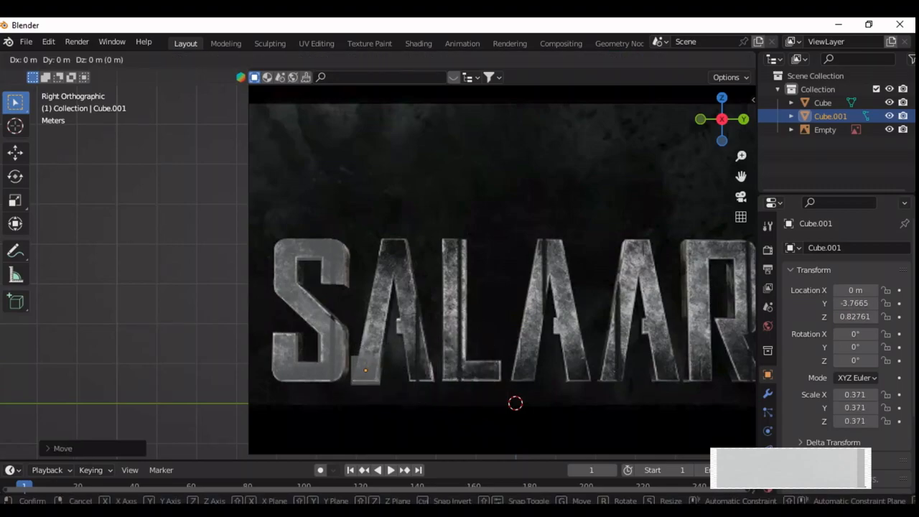
{"action": "key", "text": "Return"}
In Edit Mode, scale and move the cube's bottom and top vertices to fit the foot of the A's left leg
{"action": "key", "text": "Tab"}
{"action": "key", "text": "s"}
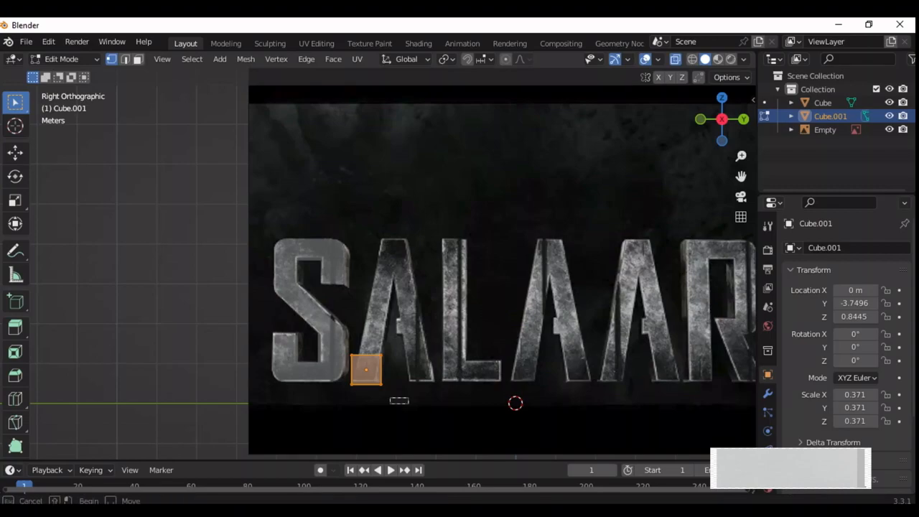
{"action": "key", "text": "Return"}
{"action": "key", "text": "g"}
{"action": "key", "text": "z"}
{"action": "key", "text": "Return"}
{"action": "left_click_drag", "start_coordinate": [349, 341], "coordinate": [393, 365]}
{"action": "key", "text": "s"}
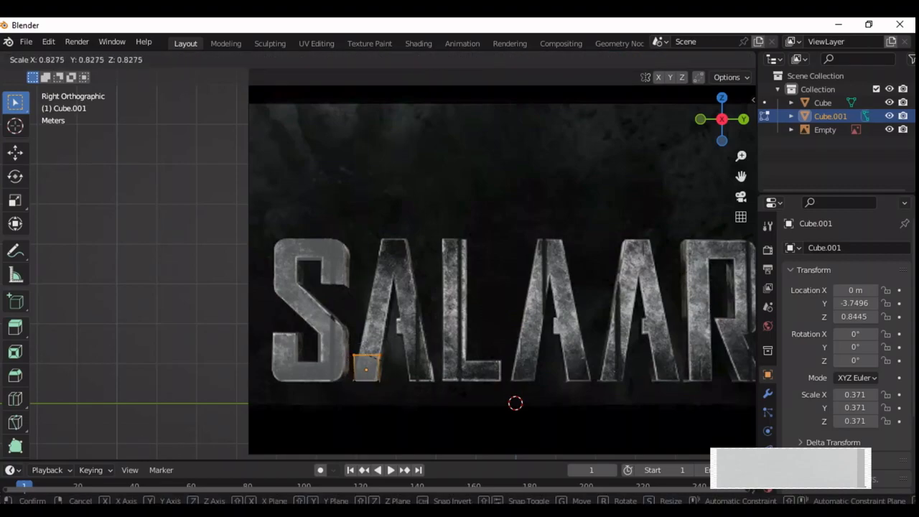
{"action": "key", "text": "Return"}
Extrude the foot's top face up to the A's inner apex, moving and scaling it to follow the slanted left leg
{"action": "key", "text": "e"}
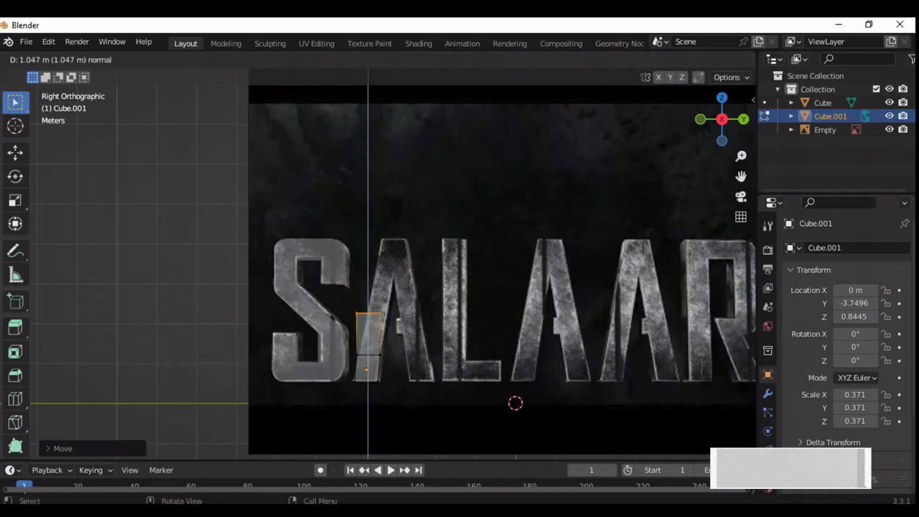
{"action": "key", "text": "Return"}
{"action": "key", "text": "g"}
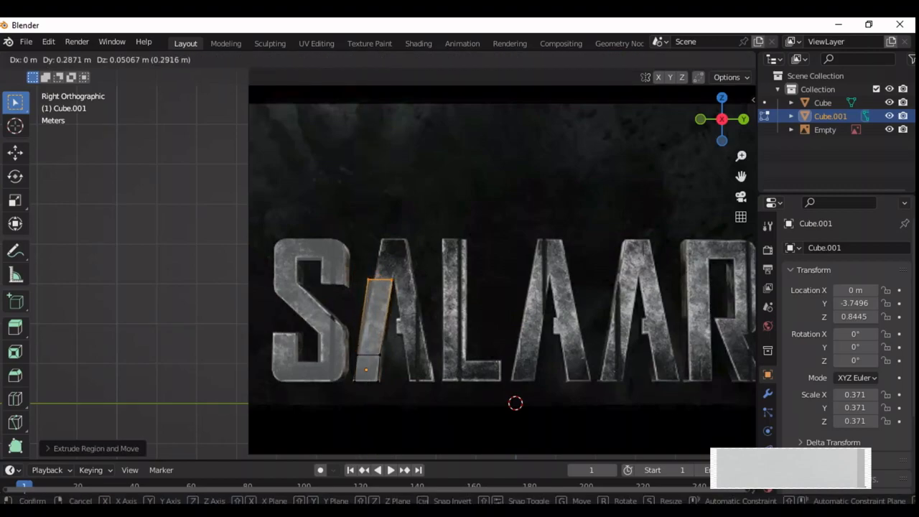
{"action": "key", "text": "Return"}
{"action": "key", "text": "s"}
{"action": "key", "text": "Return"}
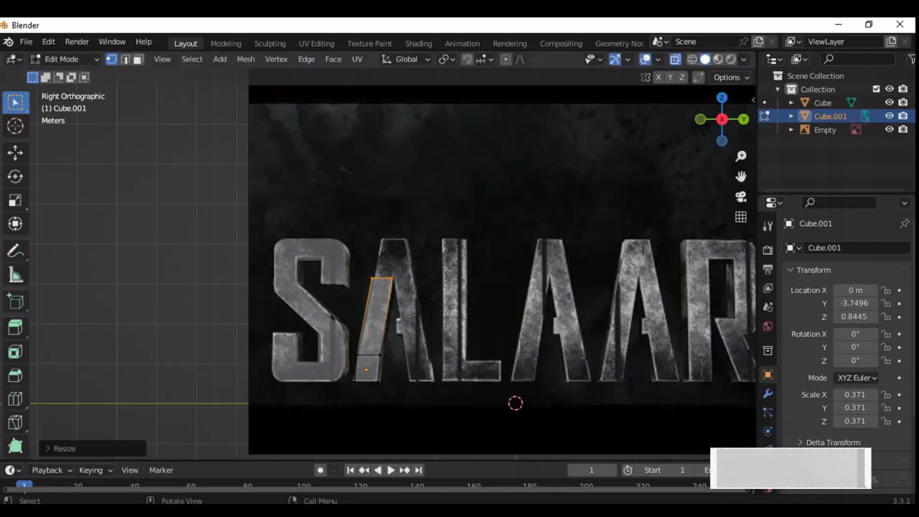
{"action": "key", "text": "g"}
{"action": "key", "text": "Return"}
{"action": "key", "text": "g"}
{"action": "key", "text": "Return"}
Extrude the left leg up to the top of the A, then scale and move the end face to taper it
{"action": "key", "text": "e"}
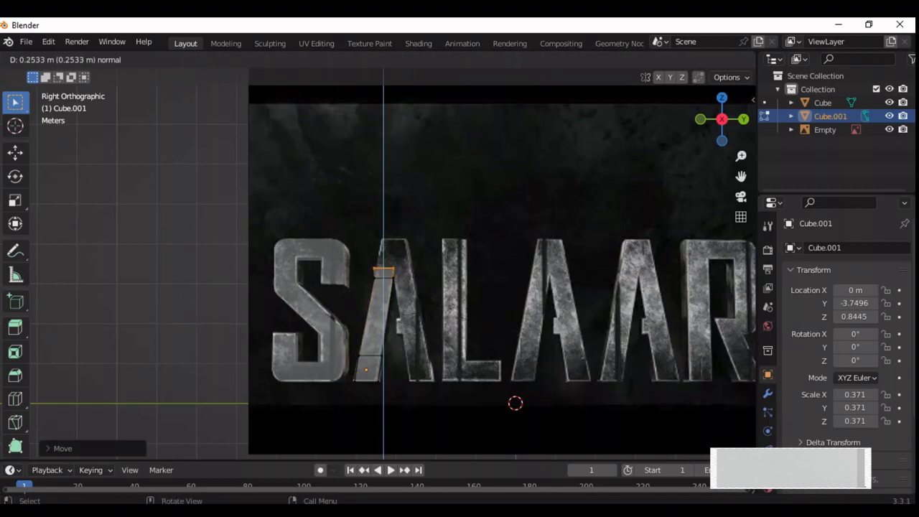
{"action": "key", "text": "Return"}
{"action": "key", "text": "s"}
{"action": "key", "text": "Return"}
{"action": "key", "text": "g"}
{"action": "key", "text": "Return"}
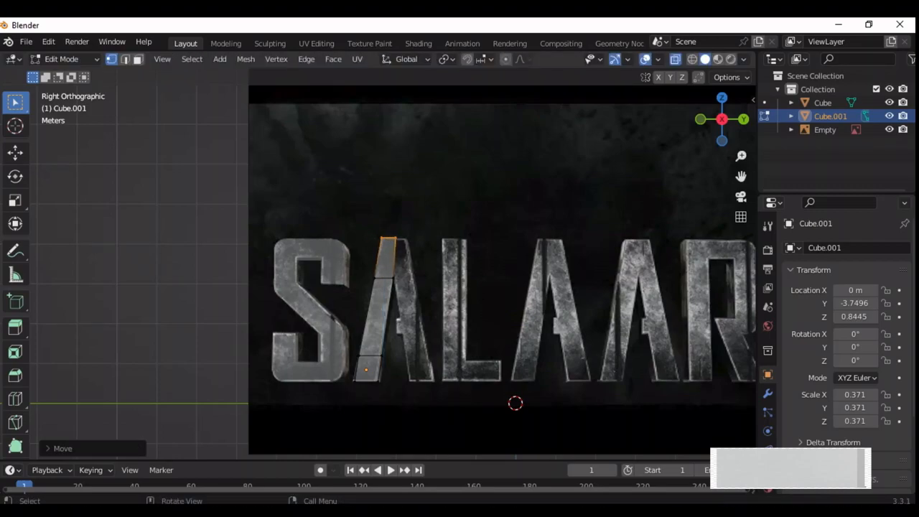
Extrude the A's top section rightward, then rotate, scale and move the new face to match the letter's right slope
{"action": "key", "text": "e"}
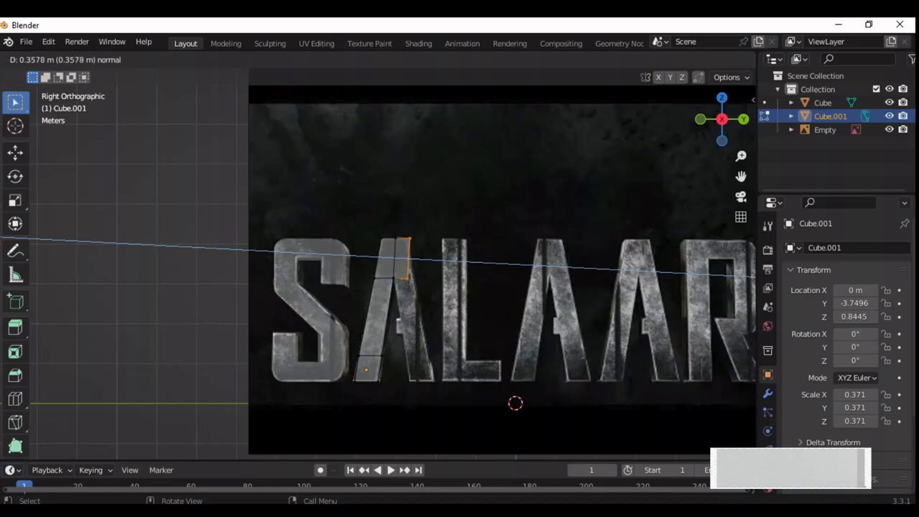
{"action": "key", "text": "Return"}
{"action": "key", "text": "r"}
{"action": "key", "text": "Return"}
{"action": "key", "text": "s"}
{"action": "key", "text": "Return"}
{"action": "key", "text": "g"}
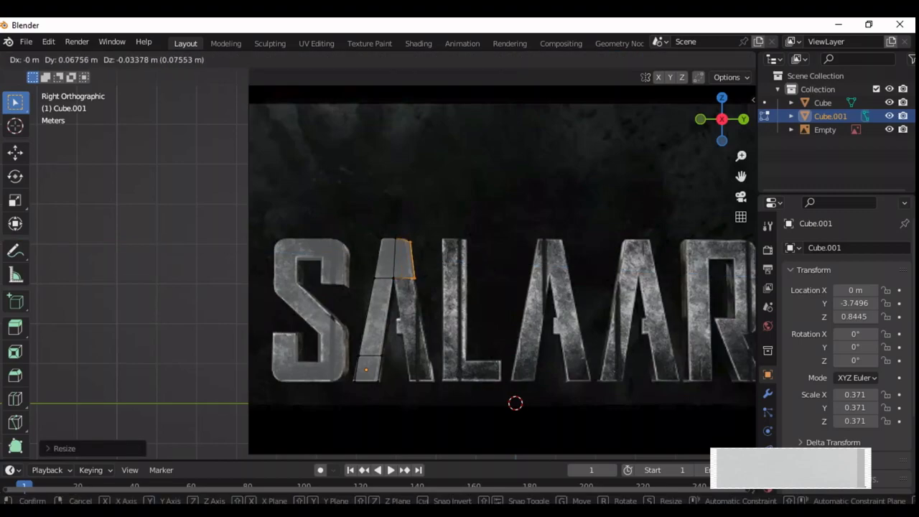
{"action": "key", "text": "Return"}
Extrude the underside of the A's right top section down to the crossbar, moving the new end face to follow the slanted right leg
{"action": "left_click", "coordinate": [403, 276]}
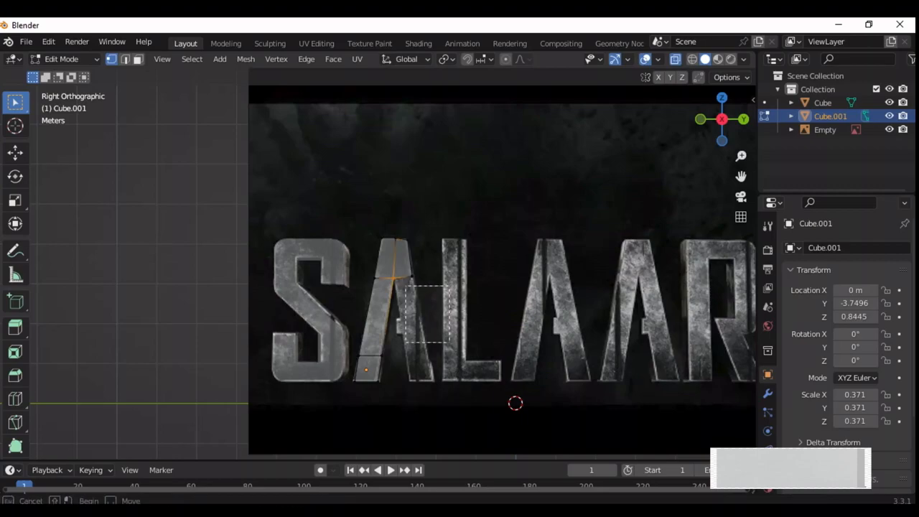
{"action": "key", "text": "e"}
{"action": "key", "text": "Return"}
{"action": "key", "text": "g"}
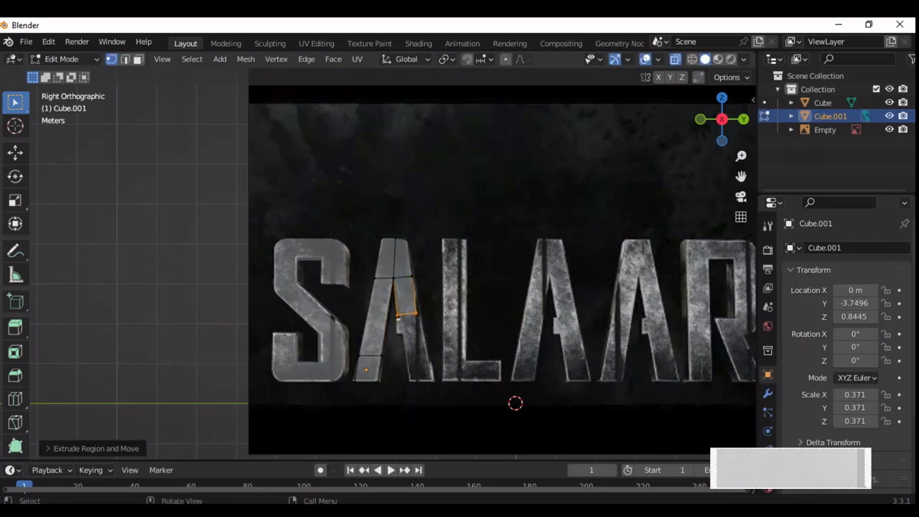
{"action": "key", "text": "Return"}
{"action": "key", "text": "g"}
{"action": "key", "text": "Return"}
{"action": "left_click", "coordinate": [407, 310]}
{"action": "key", "text": "g"}
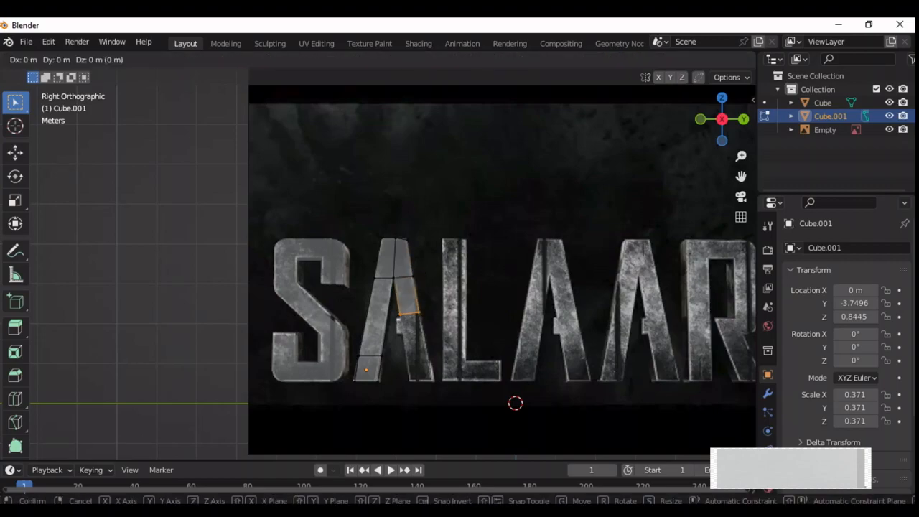
{"action": "key", "text": "Return"}
{"action": "key", "text": "g"}
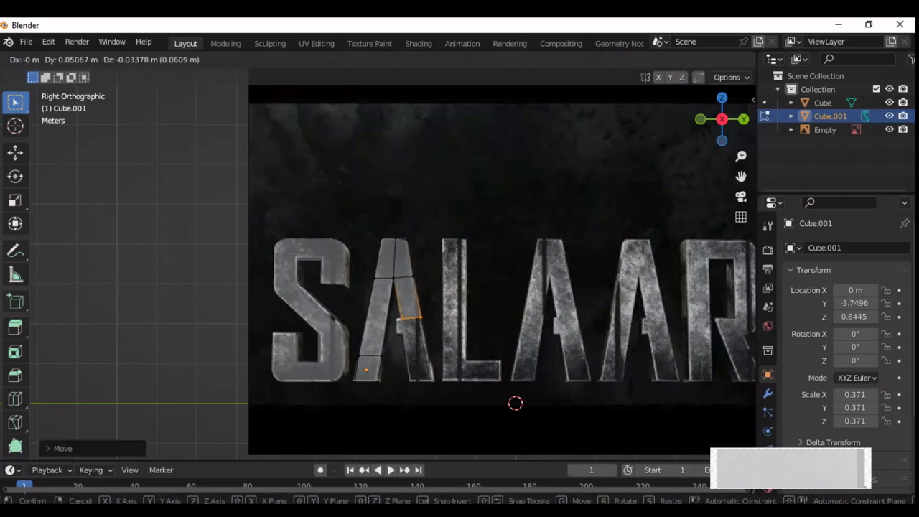
Extrude a short section past the crossbar, extend the right leg down to the A's baseline, and adjust the foot's position
{"action": "key", "text": "z"}
{"action": "key", "text": "z"}
{"action": "key", "text": "Return"}
{"action": "key", "text": "e"}
{"action": "key", "text": "Return"}
{"action": "key", "text": "g"}
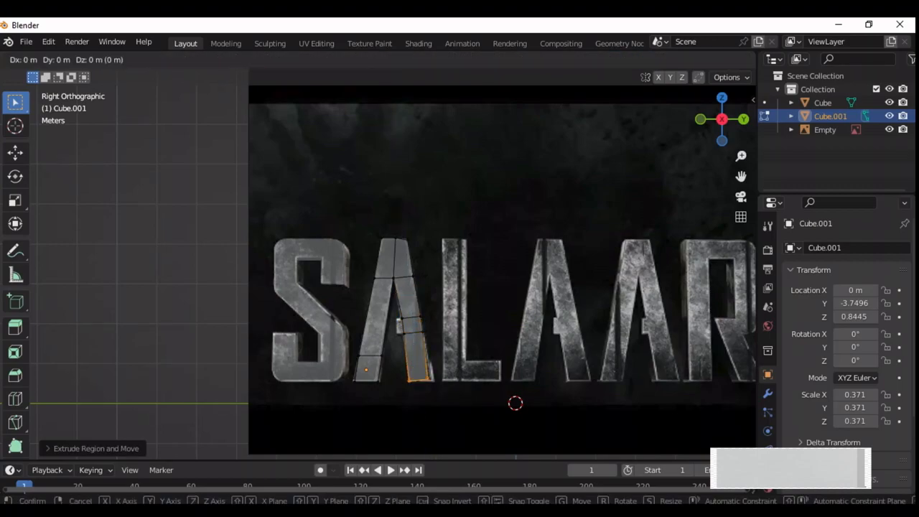
{"action": "key", "text": "Return"}
Extrude the crossbar stub from the right leg's inner face, rotate, scale and move it to match the image, and return to Object Mode
{"action": "left_click", "coordinate": [399, 324]}
{"action": "key", "text": "g"}
{"action": "key", "text": "z"}
{"action": "key", "text": "z"}
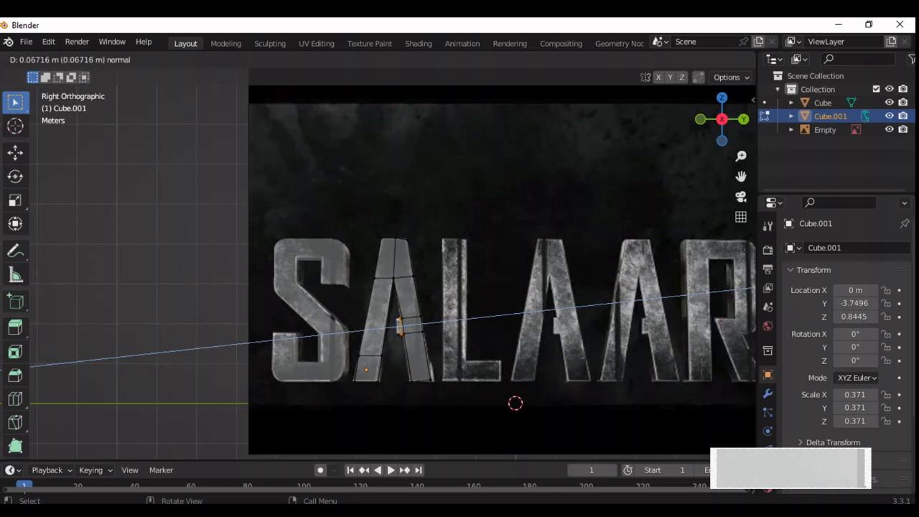
{"action": "key", "text": "Return"}
{"action": "key", "text": "r"}
{"action": "key", "text": "Return"}
{"action": "key", "text": "s"}
{"action": "key", "text": "Return"}
{"action": "key", "text": "g"}
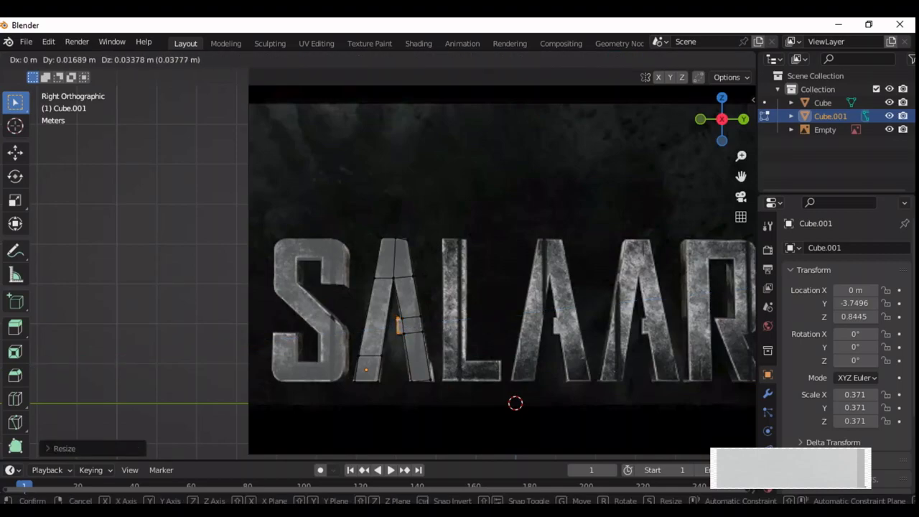
{"action": "key", "text": "Return"}
{"action": "key", "text": "Tab"}
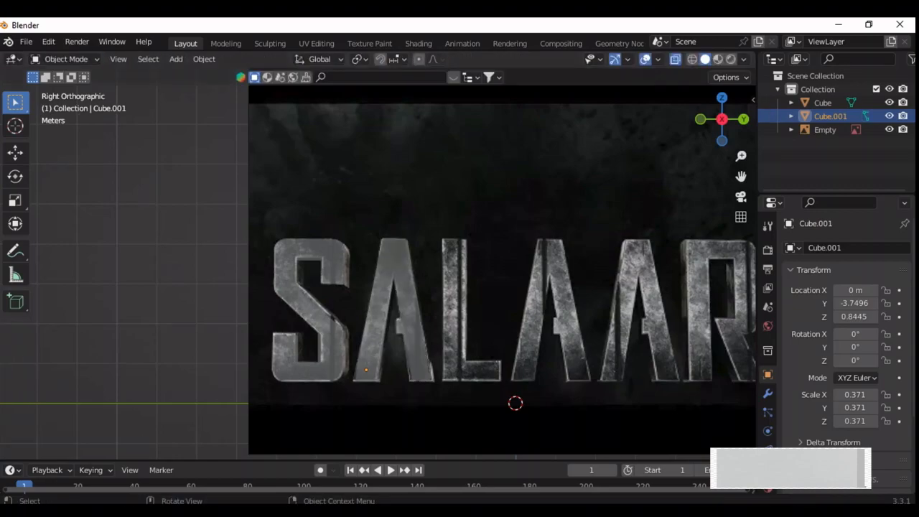
Rename the first letter's object as S and the reference image object as A 1
{"action": "left_click", "coordinate": [823, 102]}
{"action": "double_click", "coordinate": [823, 102]}
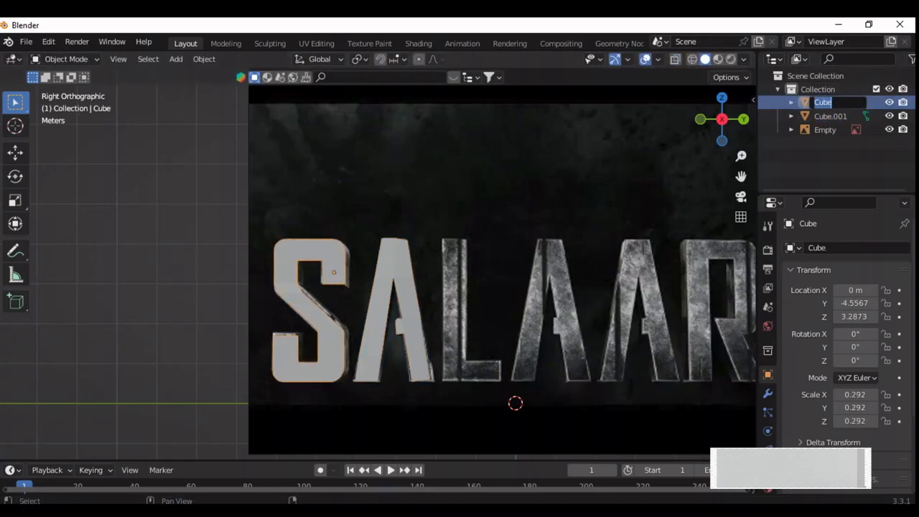
{"action": "key", "text": "Return"}
{"action": "double_click", "coordinate": [825, 116]}
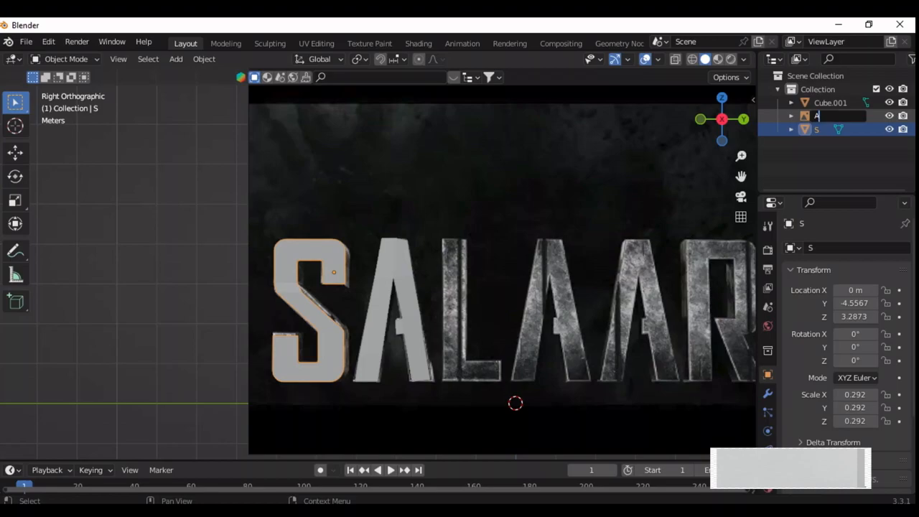
{"action": "type", "text": "A 1"}
{"action": "key", "text": "Return"}
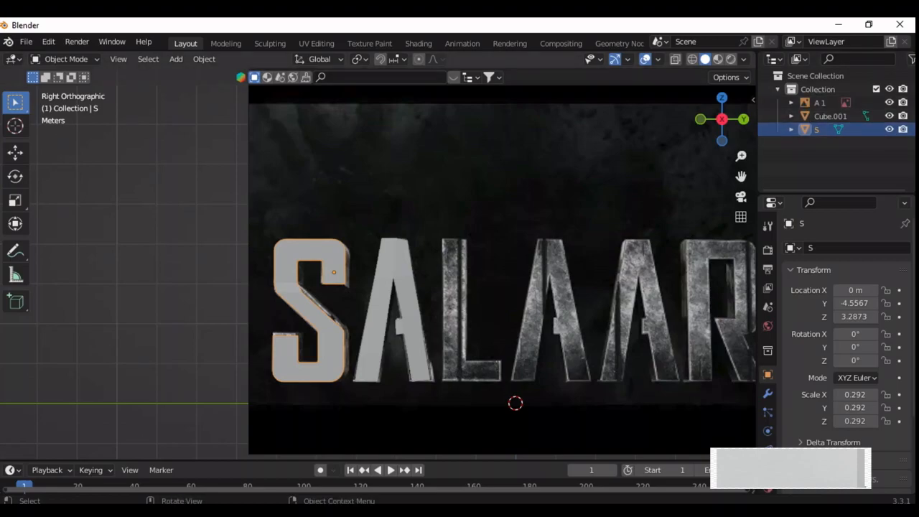
Duplicate the first A twice along the Y axis, placing the copies over the second and third A at about Y 0.2 m and 2.43 m
{"action": "left_click", "coordinate": [830, 115]}
{"action": "key", "text": "shift+d"}
{"action": "key", "text": "x"}
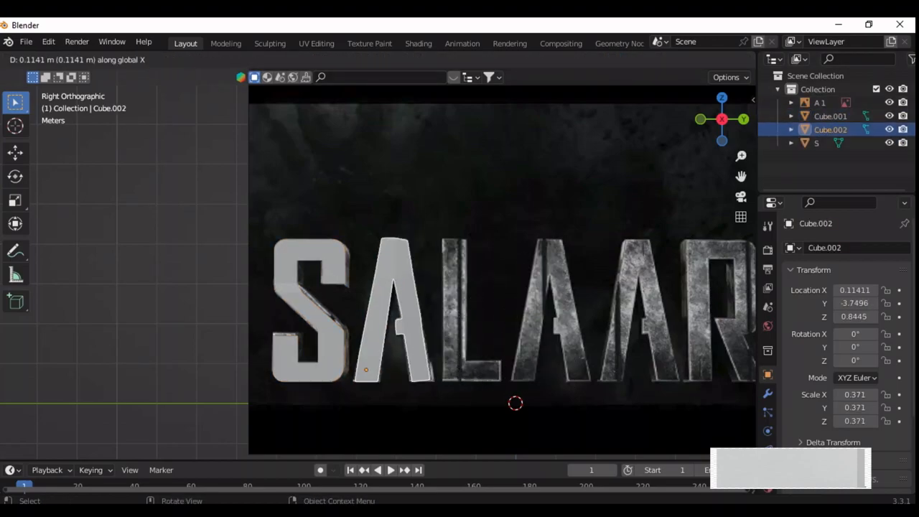
{"action": "key", "text": "y"}
{"action": "key", "text": "Return"}
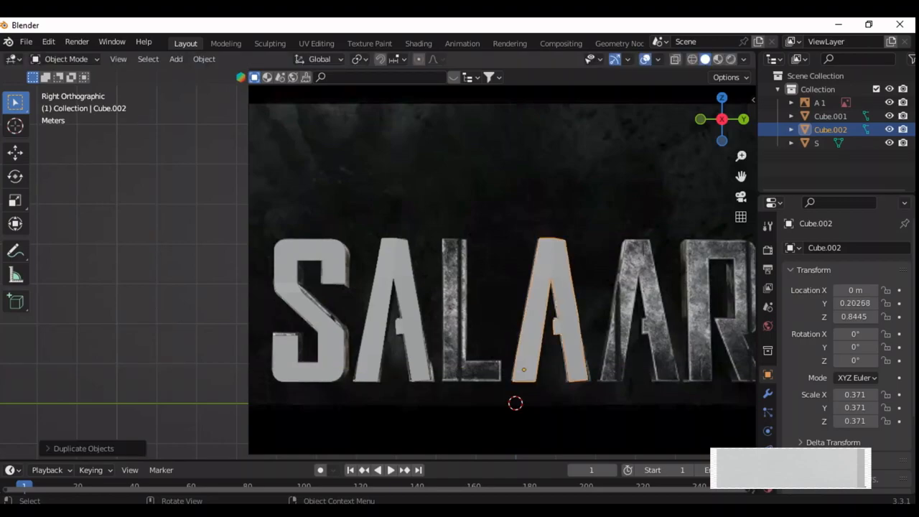
{"action": "key", "text": "shift+d"}
{"action": "key", "text": "x"}
{"action": "key", "text": "y"}
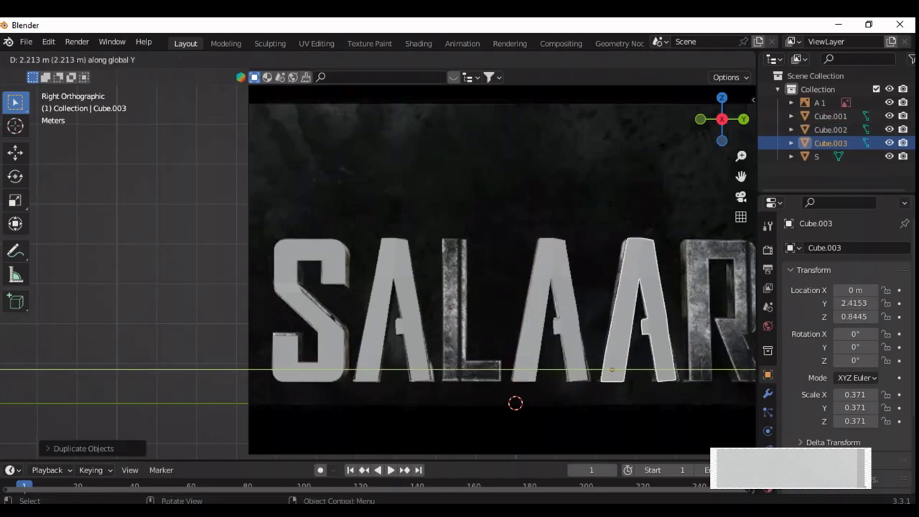
{"action": "key", "text": "Return"}
Add a cube, scale it to about 0.333 and move it onto the lower corner of the L
{"action": "key", "text": "shift+a"}
{"action": "mouse_move", "coordinate": [413, 233]}
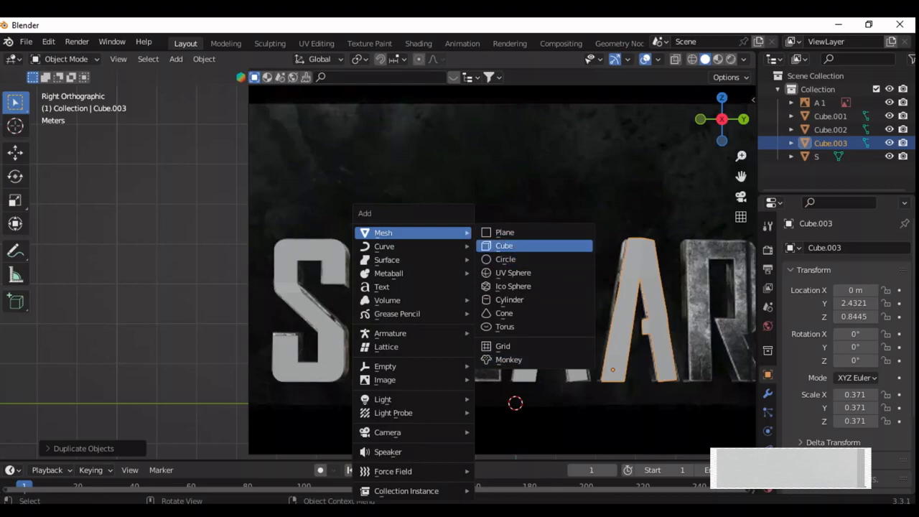
{"action": "left_click", "coordinate": [504, 246]}
{"action": "key", "text": "g"}
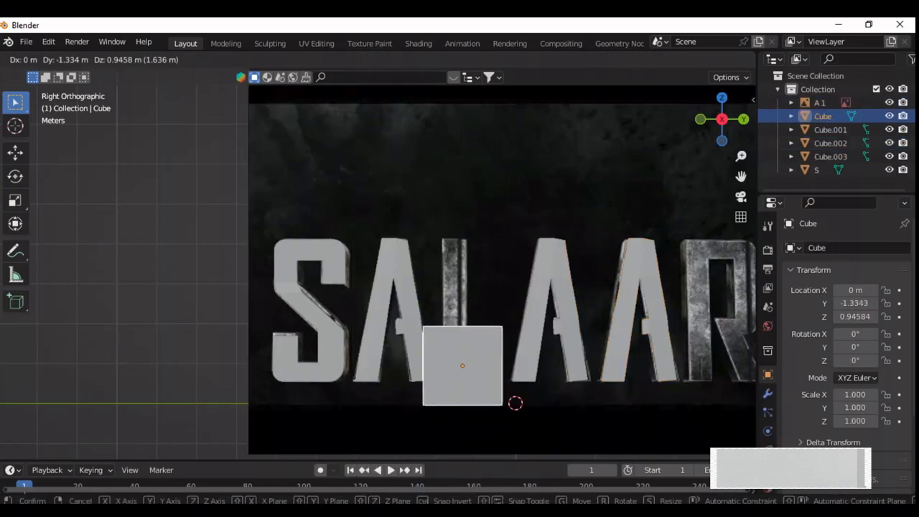
{"action": "key", "text": "Return"}
{"action": "key", "text": "s"}
{"action": "key", "text": "Return"}
{"action": "key", "text": "g"}
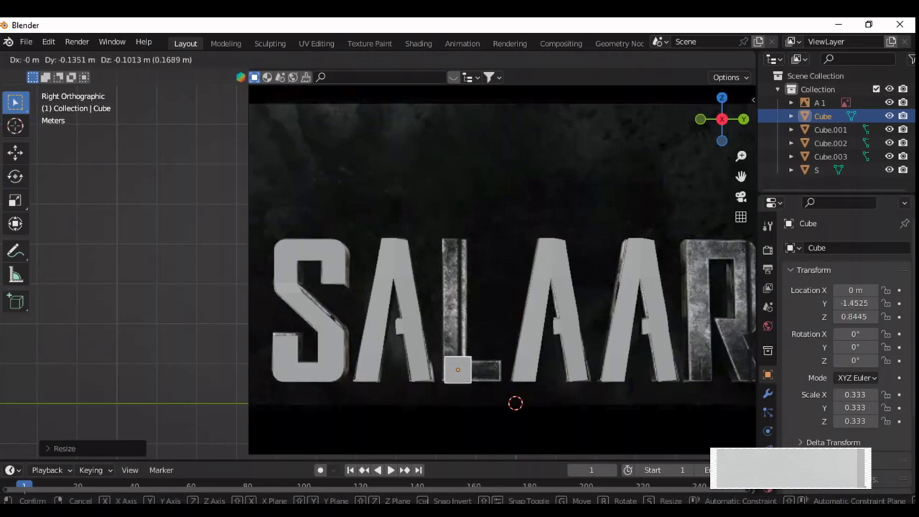
{"action": "key", "text": "Return"}
In Edit Mode, narrow the cube along Y to the L's stem width and extrude its top face to the top of the letter
{"action": "key", "text": "Tab"}
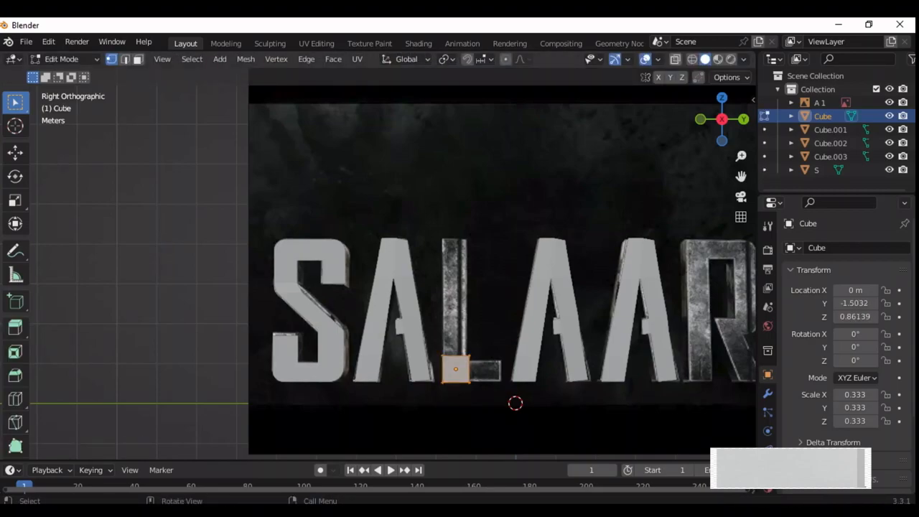
{"action": "key", "text": "s"}
{"action": "key", "text": "y"}
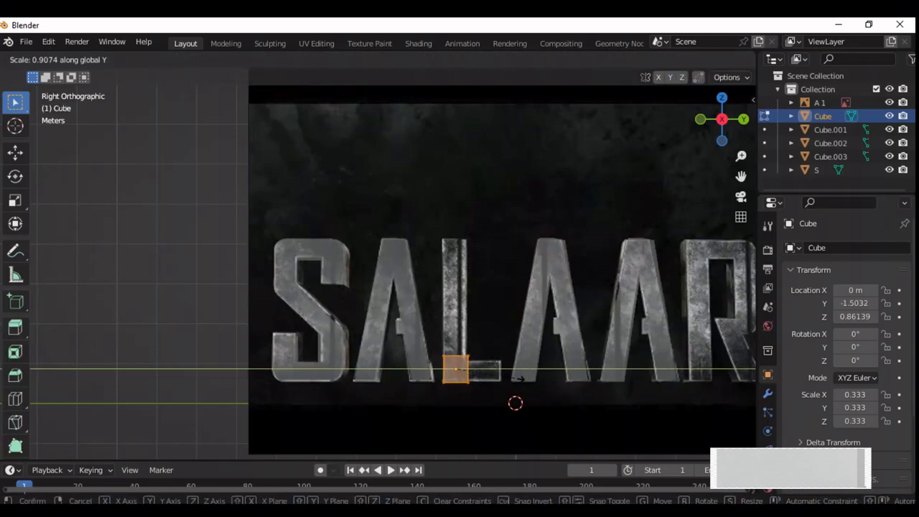
{"action": "key", "text": "Return"}
{"action": "key", "text": "e"}
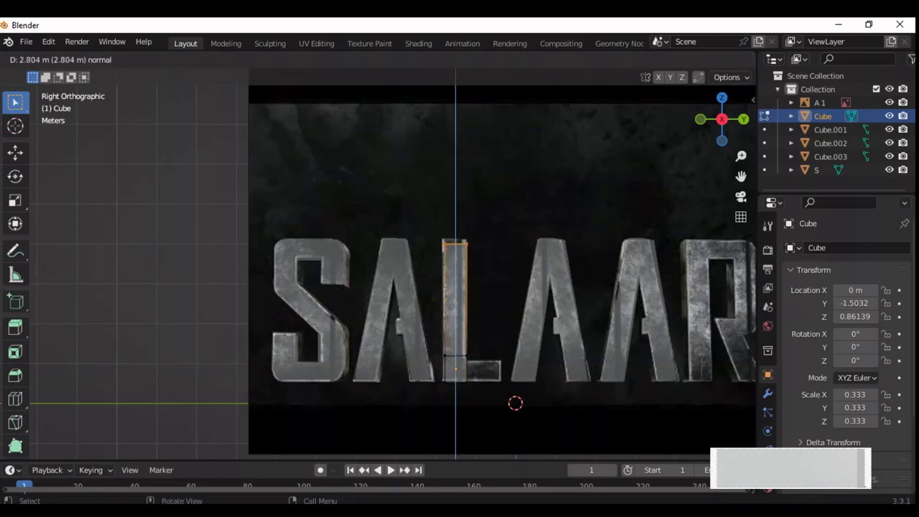
{"action": "key", "text": "Return"}
Extrude the right side of the L's corner block along Y to form the letter's foot
{"action": "left_click_drag", "start_coordinate": [471, 394], "coordinate": [460, 337]}
{"action": "key", "text": "e"}
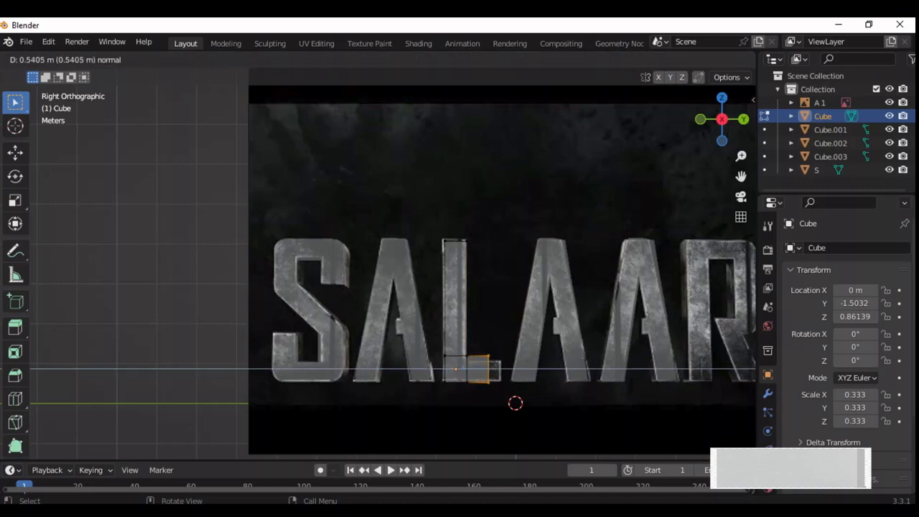
{"action": "key", "text": "Return"}
Scale the L's whole bottom section along Z to match the foot's height in the image, then return to Object Mode
{"action": "left_click_drag", "start_coordinate": [533, 410], "coordinate": [448, 349]}
{"action": "key", "text": "s"}
{"action": "key", "text": "z"}
{"action": "key", "text": "Escape"}
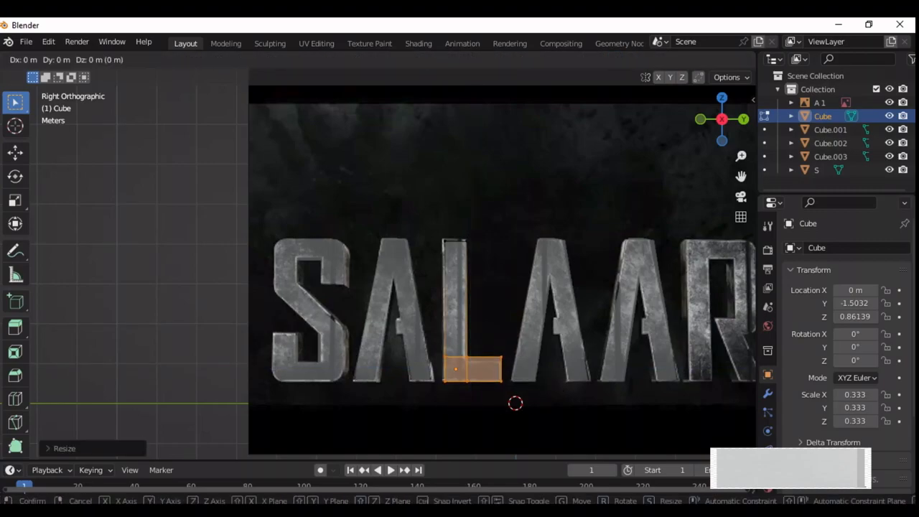
{"action": "key", "text": "s"}
{"action": "key", "text": "z"}
{"action": "key", "text": "Return"}
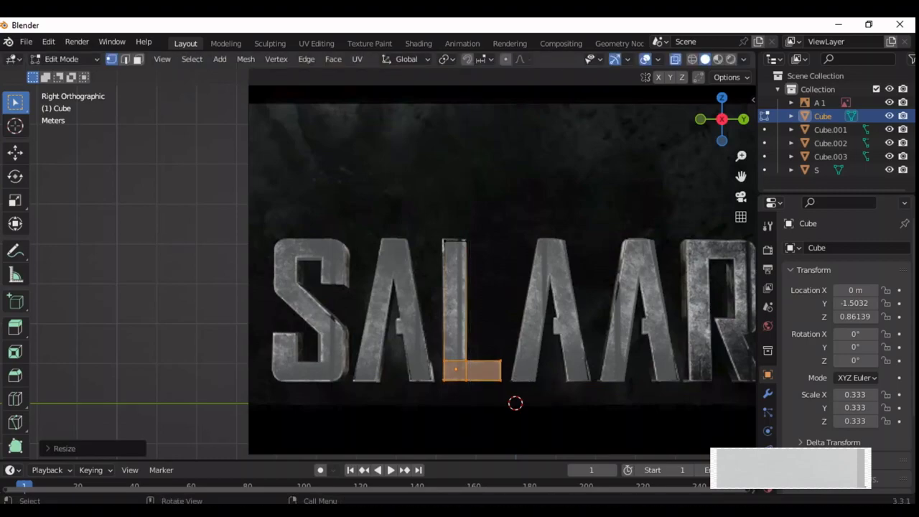
{"action": "key", "text": "Tab"}
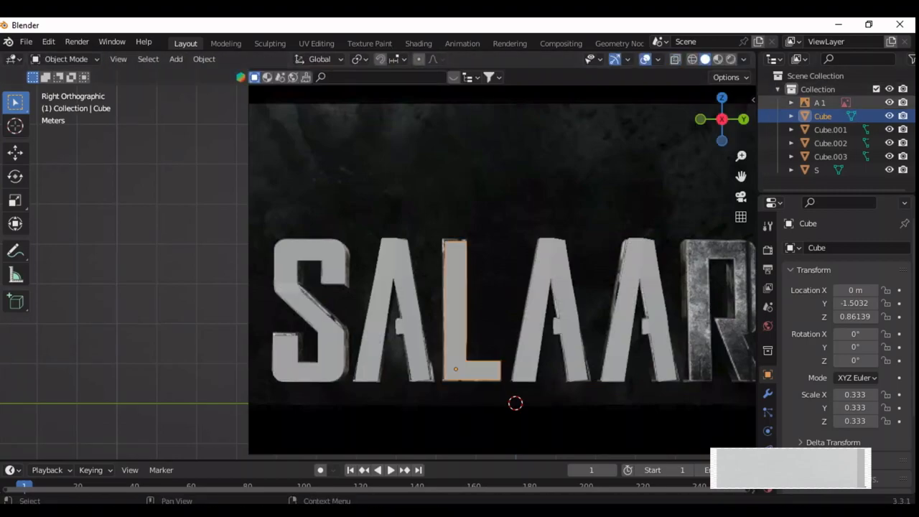
Rename the new letter's object as L and the first A's object as A1
{"action": "double_click", "coordinate": [823, 115]}
{"action": "type", "text": "L"}
{"action": "key", "text": "Return"}
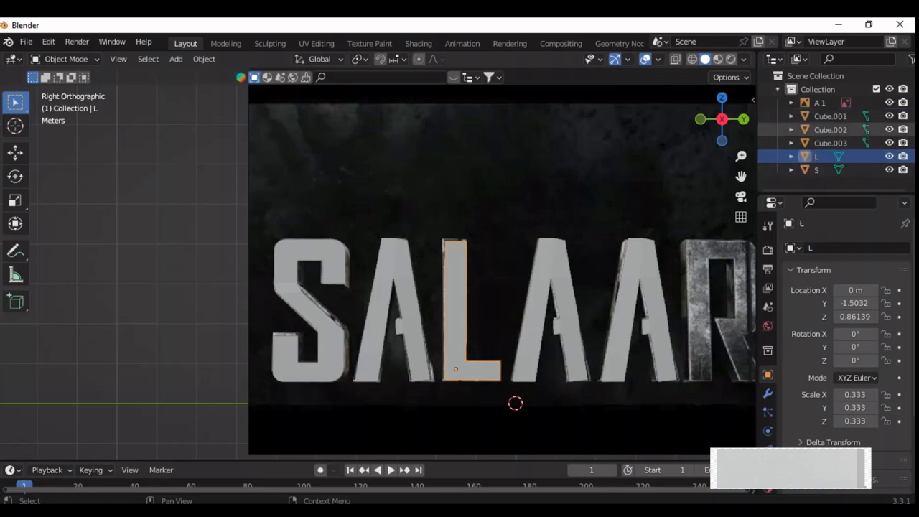
{"action": "left_click", "coordinate": [830, 115]}
{"action": "double_click", "coordinate": [830, 115]}
{"action": "type", "text": "A"}
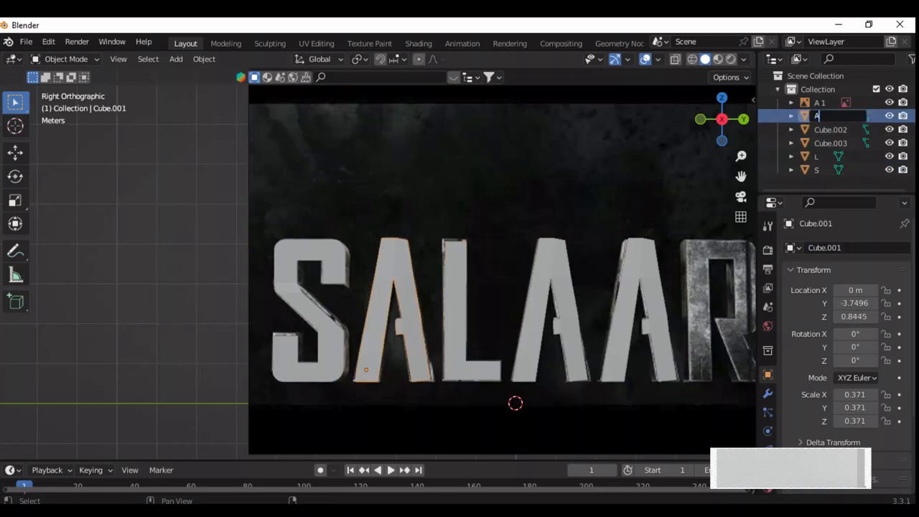
{"action": "type", "text": "1"}
{"action": "key", "text": "Return"}
Rename the second and third A objects as A2 and A3, and the reference image object as R
{"action": "double_click", "coordinate": [830, 130]}
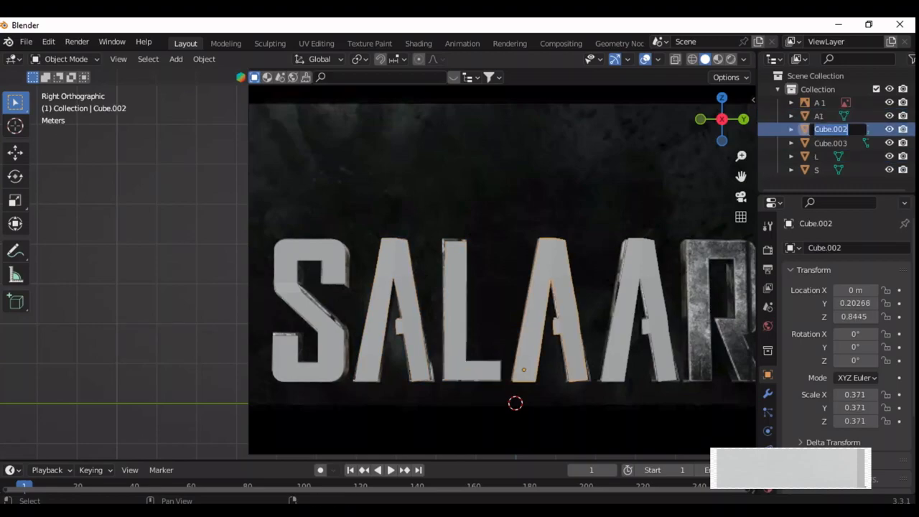
{"action": "type", "text": "A2"}
{"action": "key", "text": "Tab"}
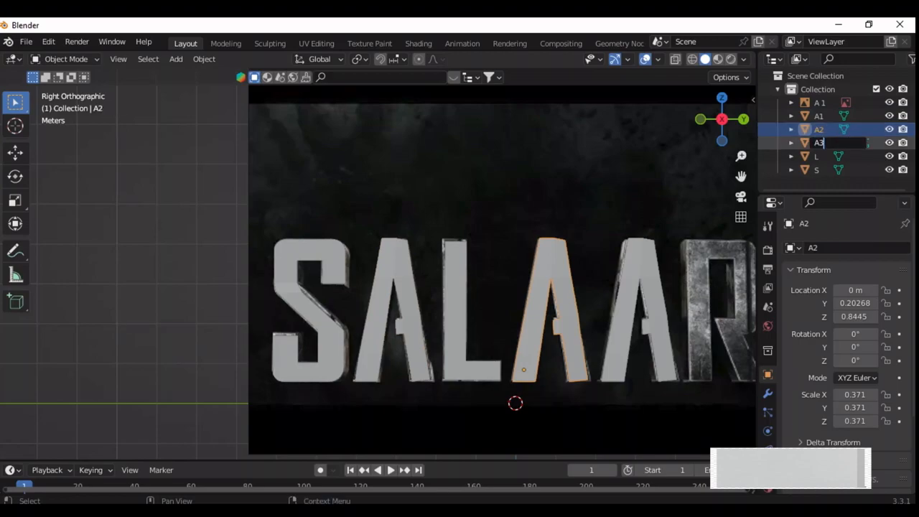
{"action": "type", "text": "A3"}
{"action": "key", "text": "Tab"}
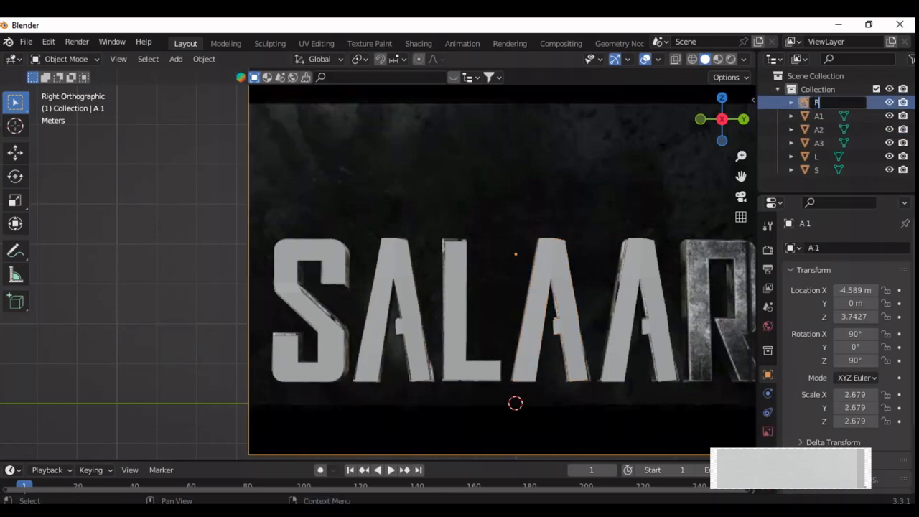
{"action": "key", "text": "Return"}
Move the reference image into a new collection named Referance and collapse that collection
{"action": "key", "text": "m"}
{"action": "key", "text": "Return"}
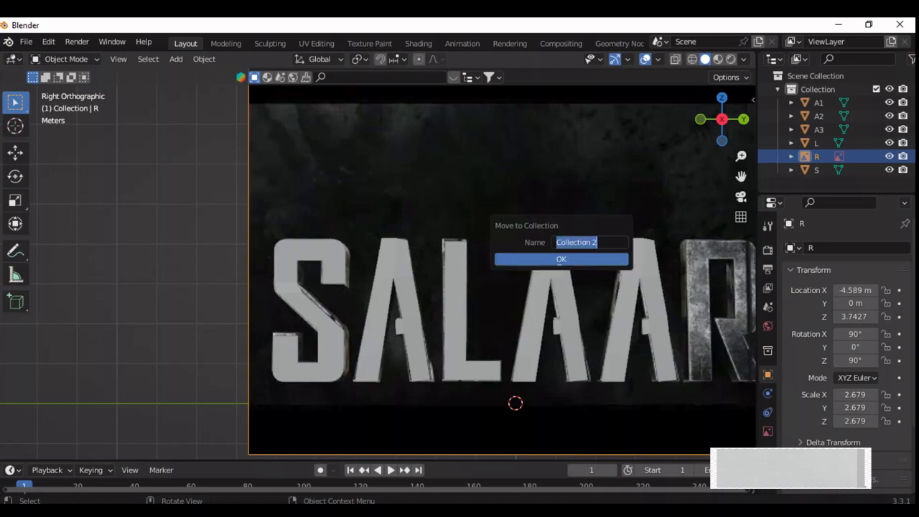
{"action": "type", "text": "Referance"}
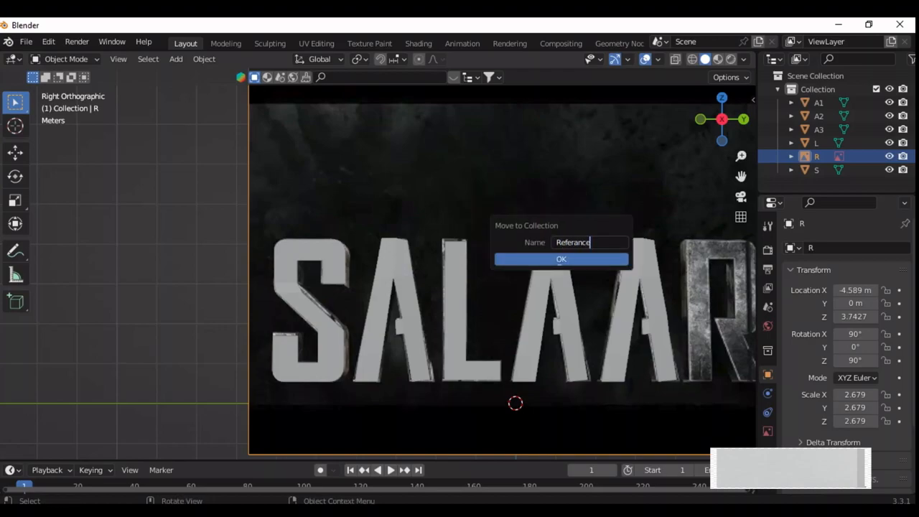
{"action": "key", "text": "Return"}
{"action": "left_click_drag", "start_coordinate": [741, 176], "coordinate": [576, 176]}
{"action": "left_click", "coordinate": [777, 170]}
Add a new cube mesh to the main letter collection
{"action": "left_click", "coordinate": [817, 89]}
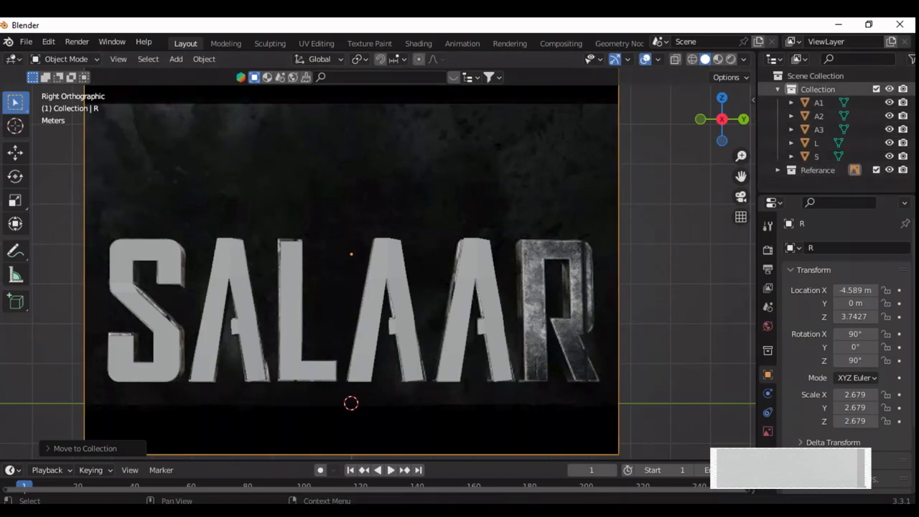
{"action": "key", "text": "shift+a"}
{"action": "mouse_move", "coordinate": [474, 233]}
{"action": "left_click", "coordinate": [581, 246]}
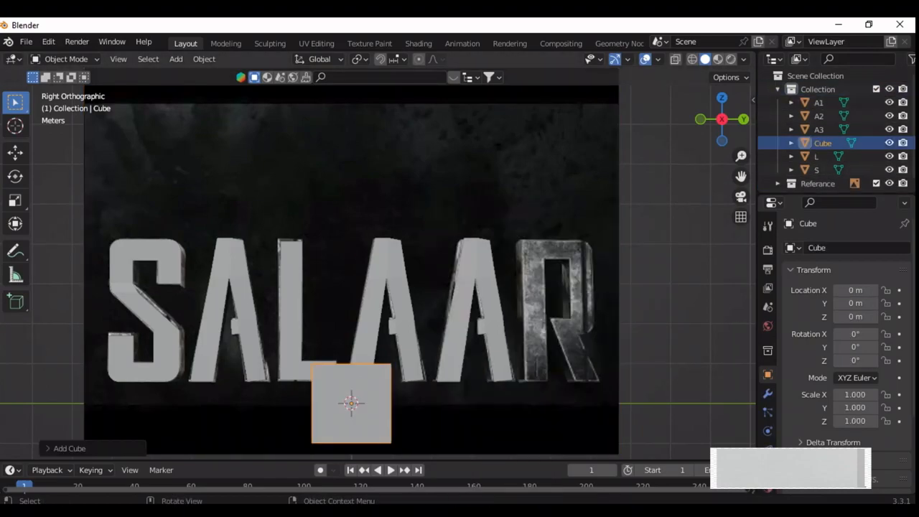
Scale the cube uniformly to about 0.27 and place it over the foot of the R's vertical stem in the image
{"action": "key", "text": "g"}
{"action": "left_click", "coordinate": [667, 362]}
{"action": "key", "text": "s"}
{"action": "key", "text": "x"}
{"action": "key", "text": "x"}
{"action": "key", "text": "x"}
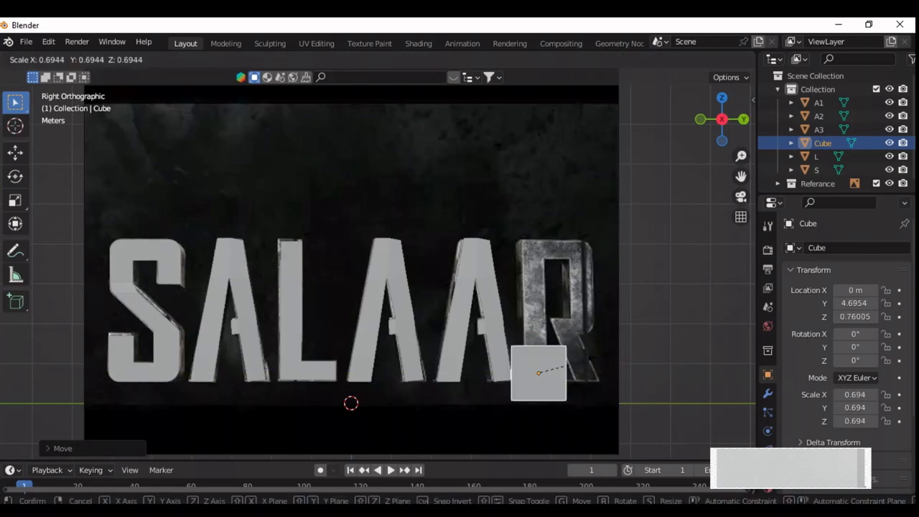
{"action": "key", "text": "Return"}
{"action": "key", "text": "g"}
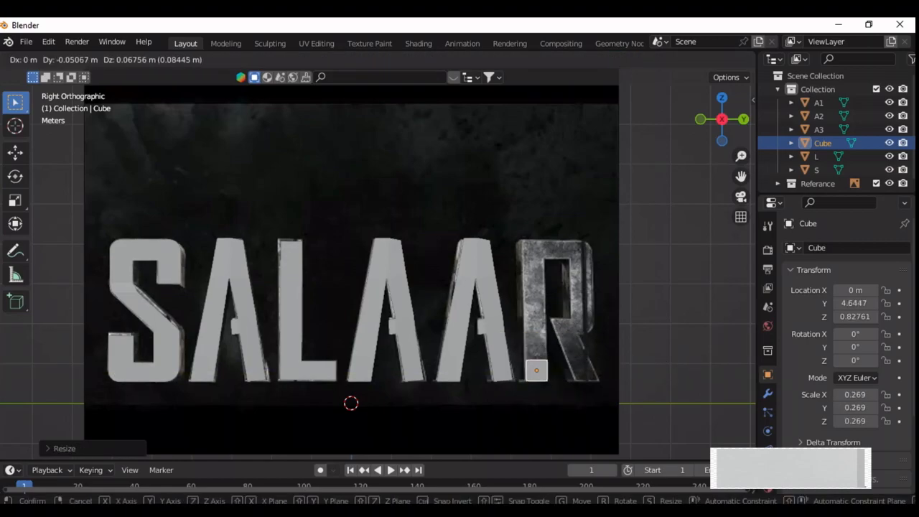
{"action": "key", "text": "Return"}
In Edit Mode, extrude the cube's upper face up the R's stem and extrude a second section to fill the upper corner
{"action": "key", "text": "Tab"}
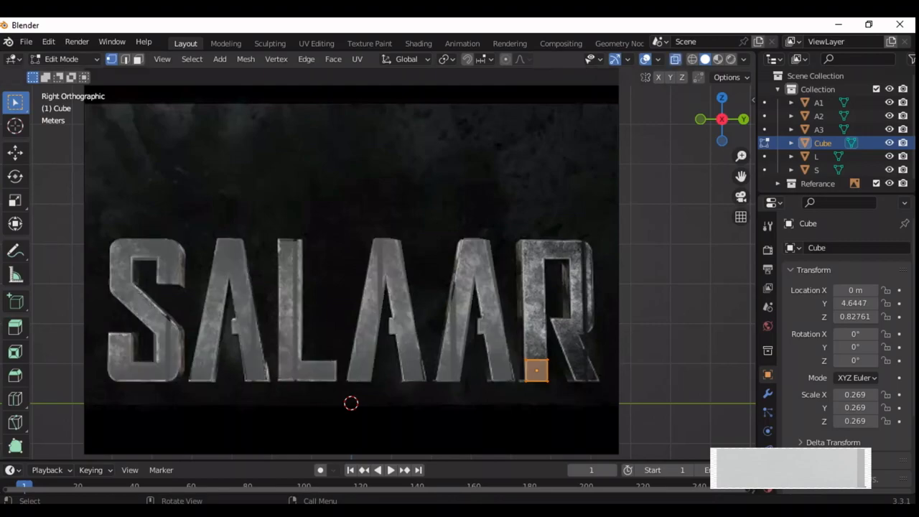
{"action": "key", "text": "e"}
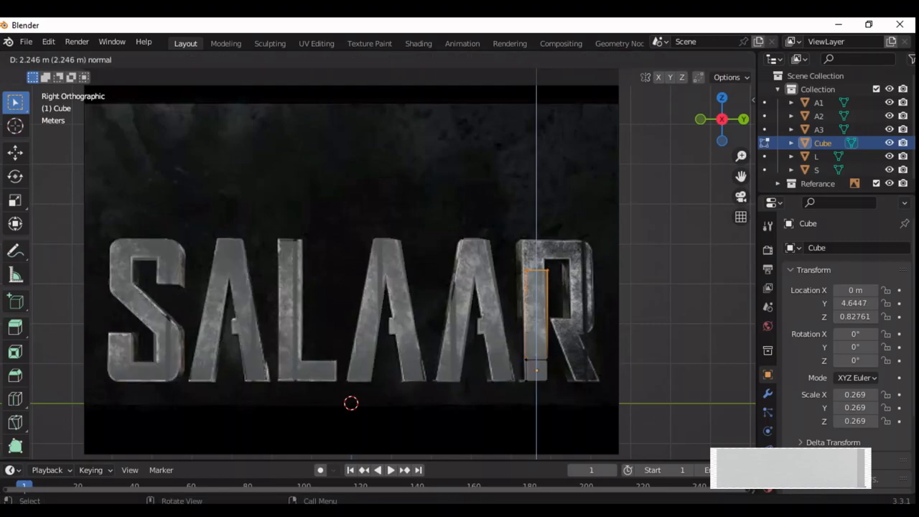
{"action": "key", "text": "Return"}
{"action": "key", "text": "g"}
{"action": "key", "text": "Return"}
{"action": "key", "text": "e"}
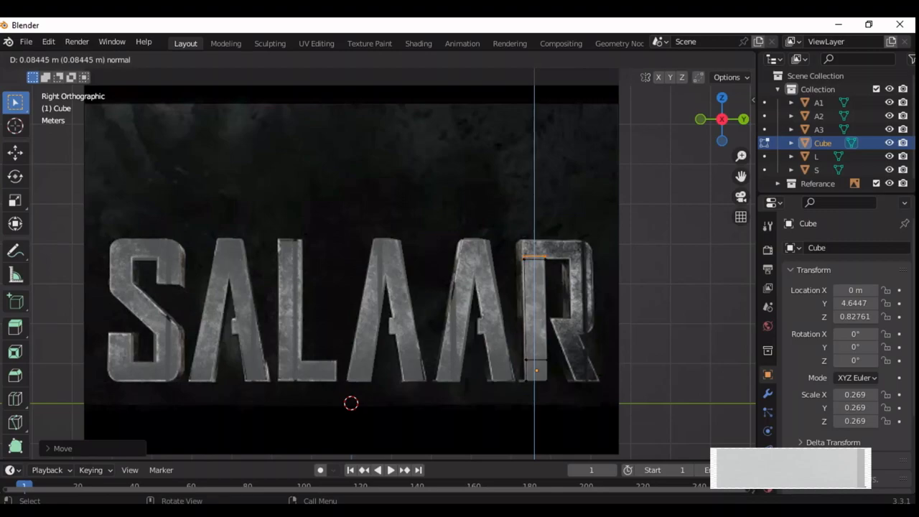
{"action": "key", "text": "Return"}
{"action": "key", "text": "g"}
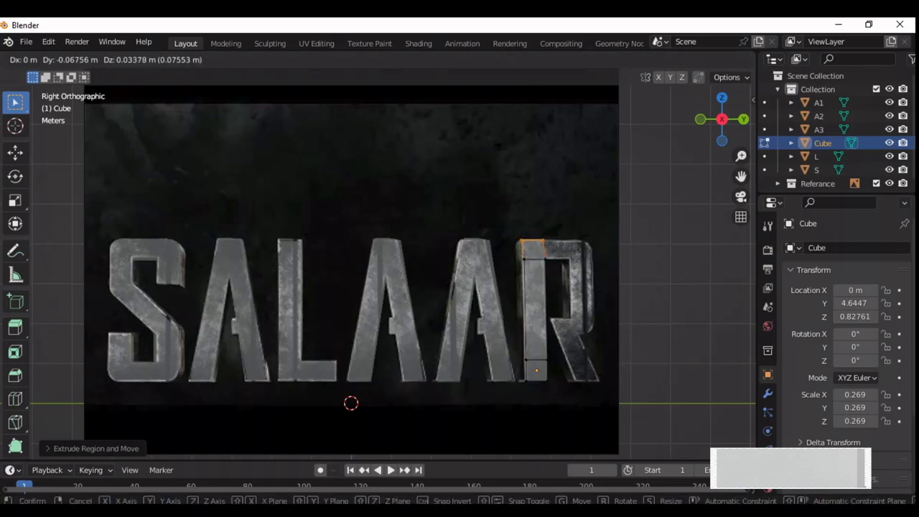
{"action": "key", "text": "Return"}
Extrude the corner's side face along Y in two sections to form the R's top bar, aligning the end with the image
{"action": "key", "text": "e"}
{"action": "key", "text": "y"}
{"action": "key", "text": "y"}
{"action": "key", "text": "Return"}
{"action": "key", "text": "r"}
{"action": "key", "text": "Return"}
{"action": "key", "text": "e"}
{"action": "key", "text": "Return"}
{"action": "key", "text": "g"}
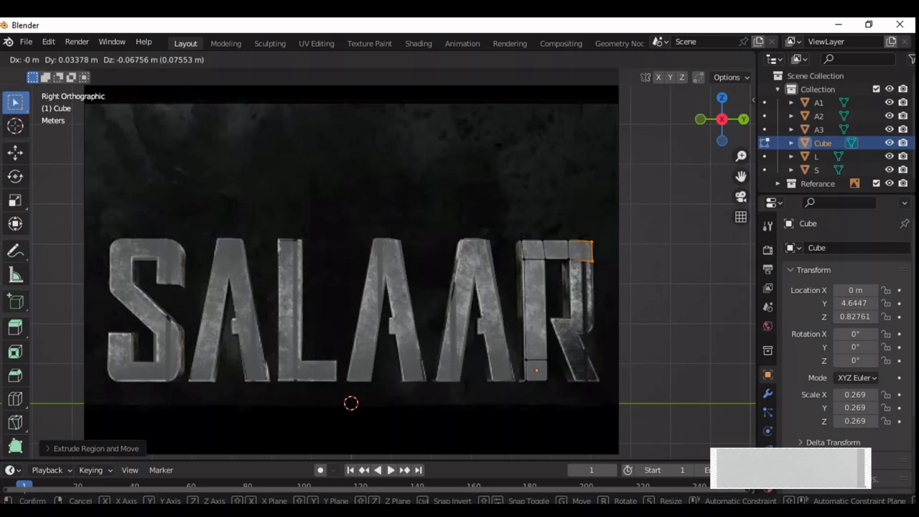
{"action": "key", "text": "Return"}
Extrude the lower face of the top bar's end section down the bowl's outer side and align it with the image
{"action": "key", "text": "e"}
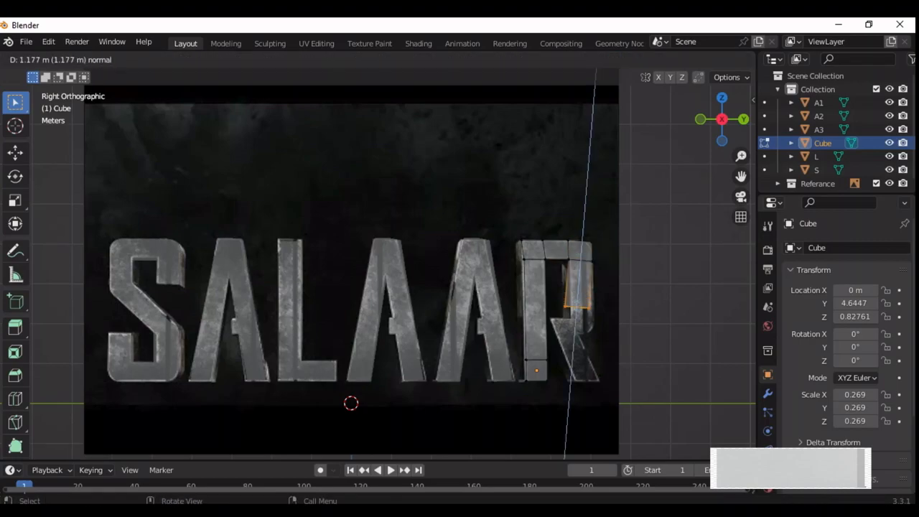
{"action": "key", "text": "Return"}
{"action": "key", "text": "g"}
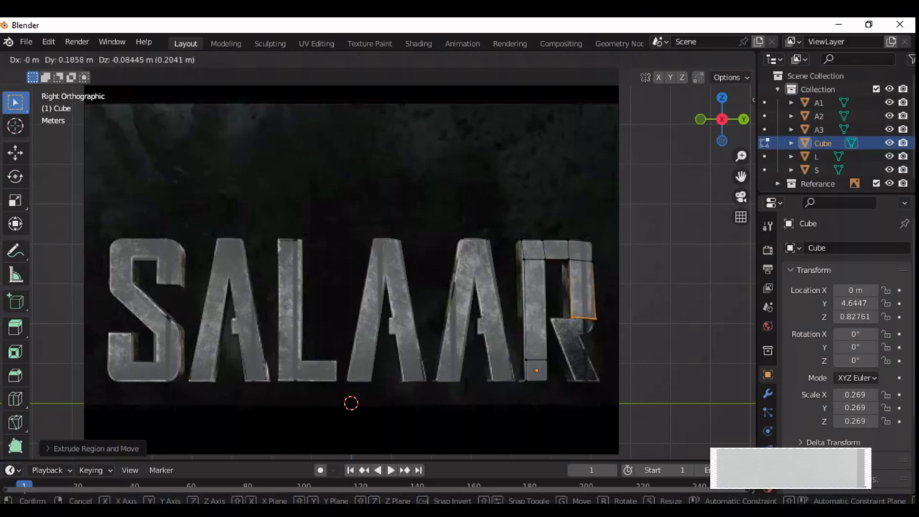
{"action": "key", "text": "Return"}
Extrude the bowl's side about 0.51 m down along Z, and extrude that section's inner face about 0.51 m toward the stem
{"action": "key", "text": "e"}
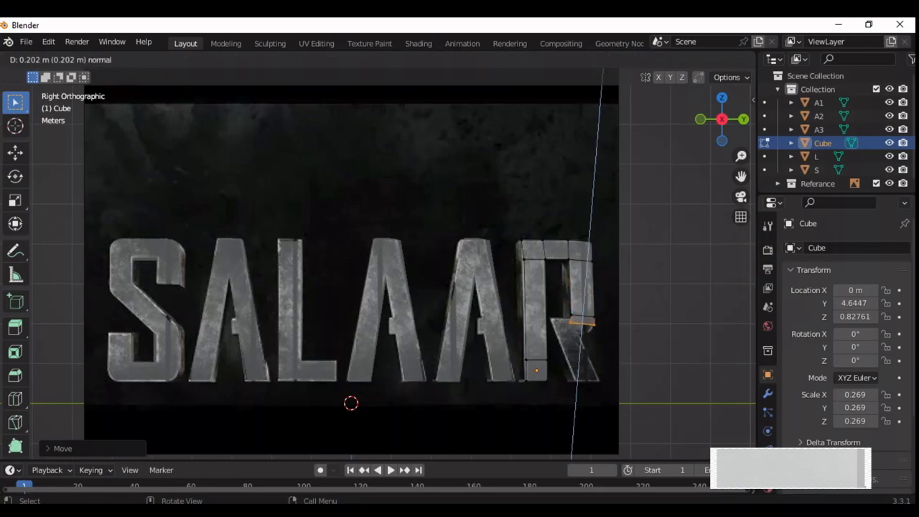
{"action": "key", "text": "z"}
{"action": "key", "text": "z"}
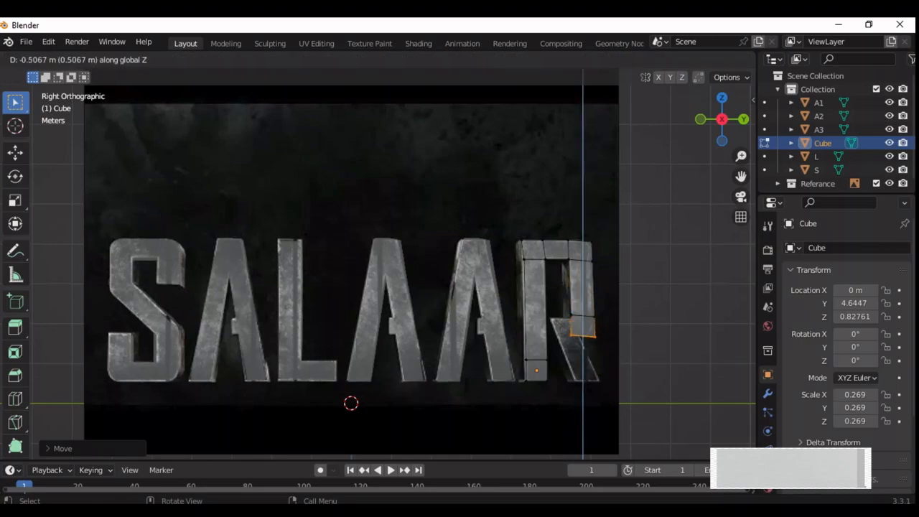
{"action": "key", "text": "Return"}
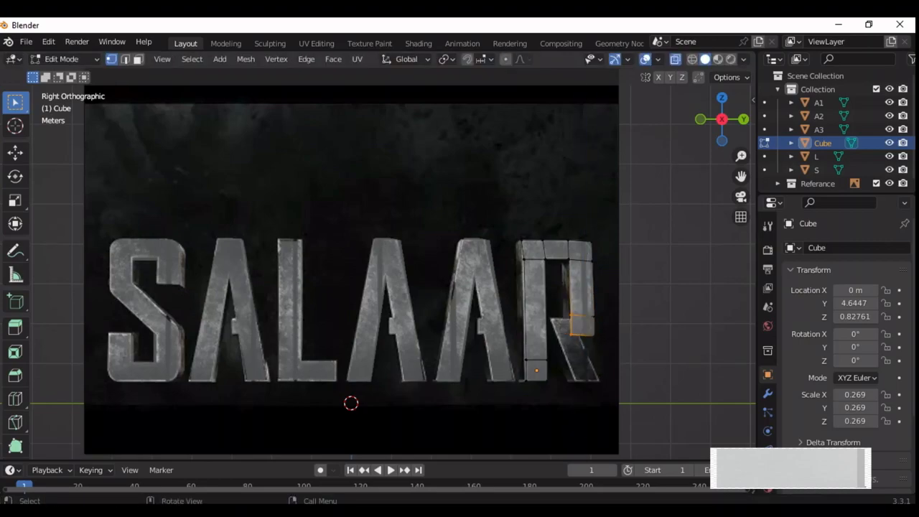
{"action": "key", "text": "e"}
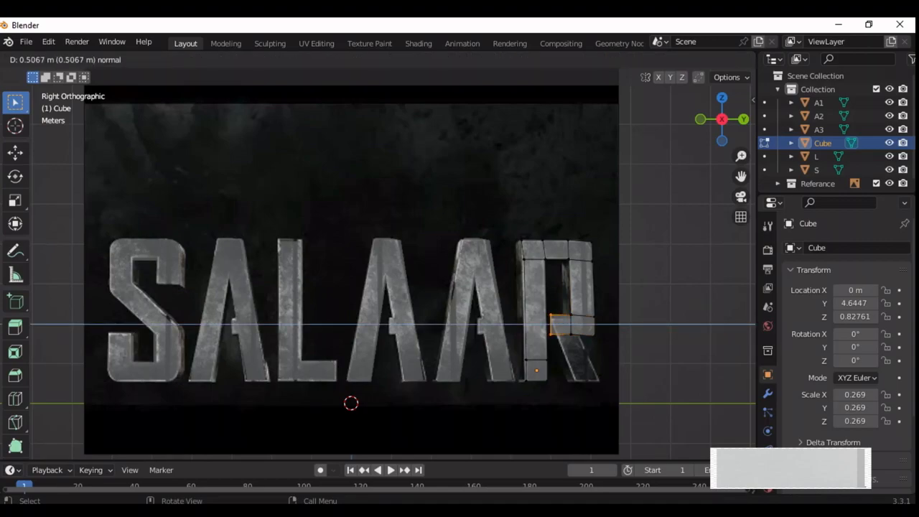
{"action": "key", "text": "Return"}
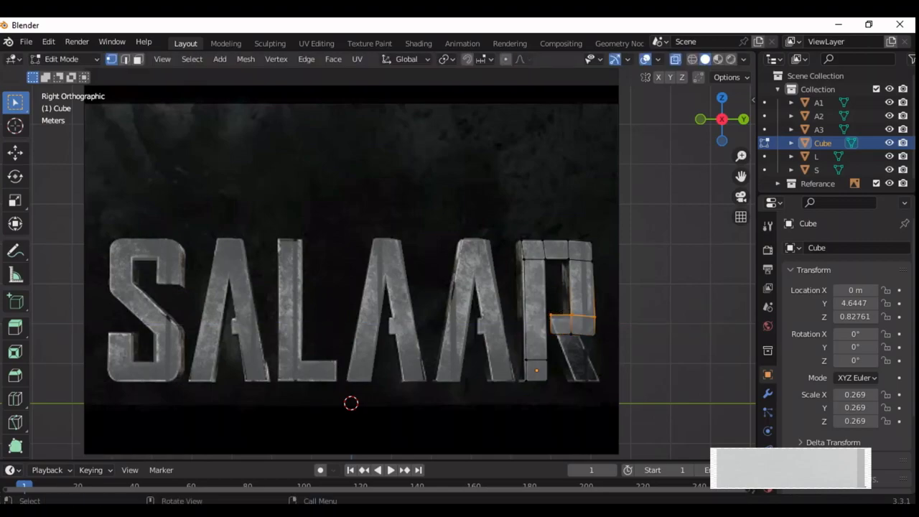
Move the upper edge of the bowl's lower bar along Z and shift its lower inner corner along Y to match the image
{"action": "key", "text": "g"}
{"action": "key", "text": "z"}
{"action": "key", "text": "Return"}
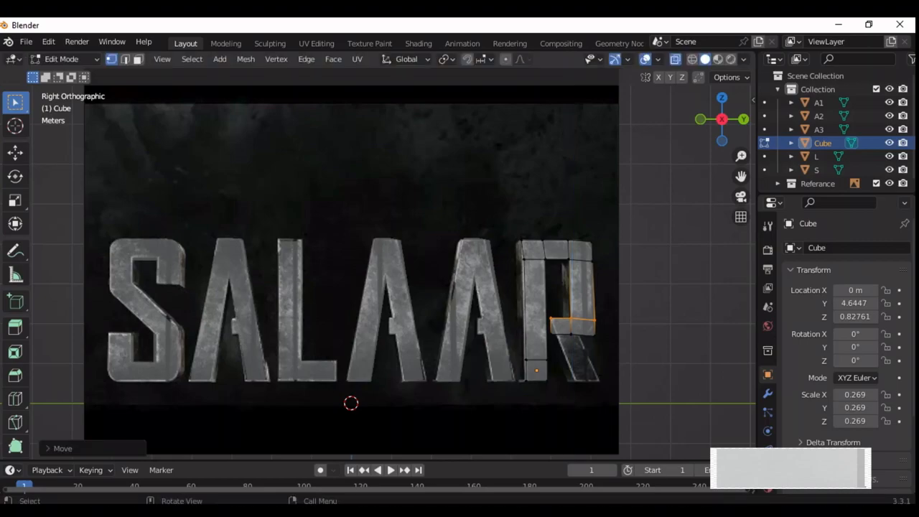
{"action": "key", "text": "alt+a"}
{"action": "key", "text": "y"}
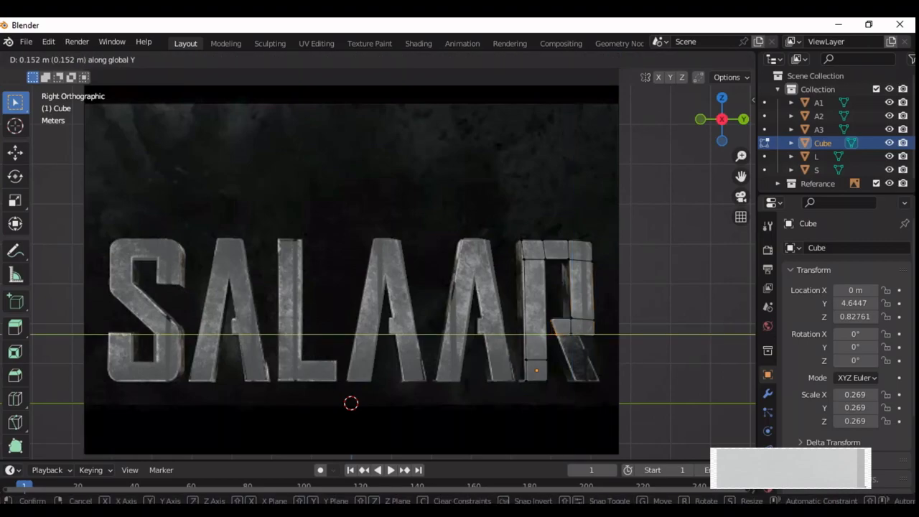
{"action": "left_click", "coordinate": [568, 346]}
Add a loop cut through the bowl's end section, extrude the R's leg down to the baseline, and slant it along Y
{"action": "left_click_drag", "start_coordinate": [598, 362], "coordinate": [553, 331]}
{"action": "key", "text": "ctrl+r"}
{"action": "left_click", "coordinate": [580, 340]}
{"action": "left_click", "coordinate": [580, 342]}
{"action": "key", "text": "e"}
{"action": "left_click", "coordinate": [555, 365]}
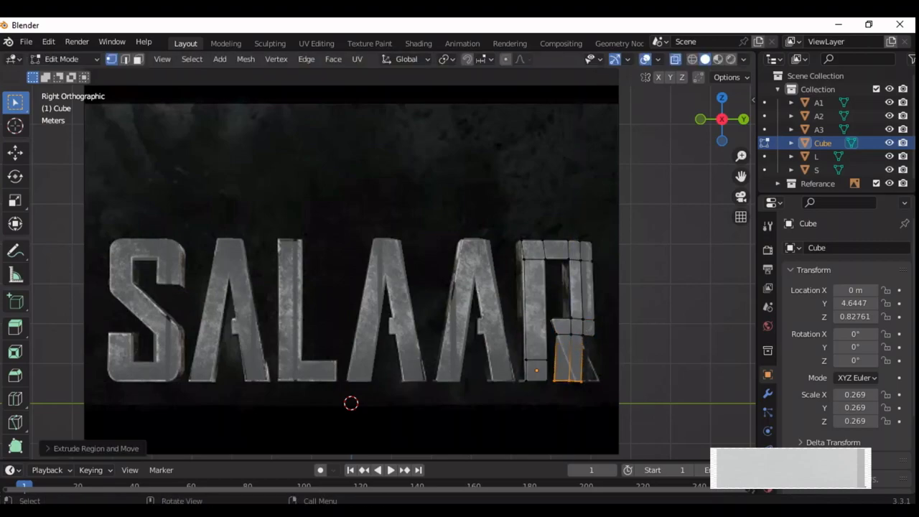
{"action": "key", "text": "g"}
{"action": "key", "text": "y"}
{"action": "key", "text": "Return"}
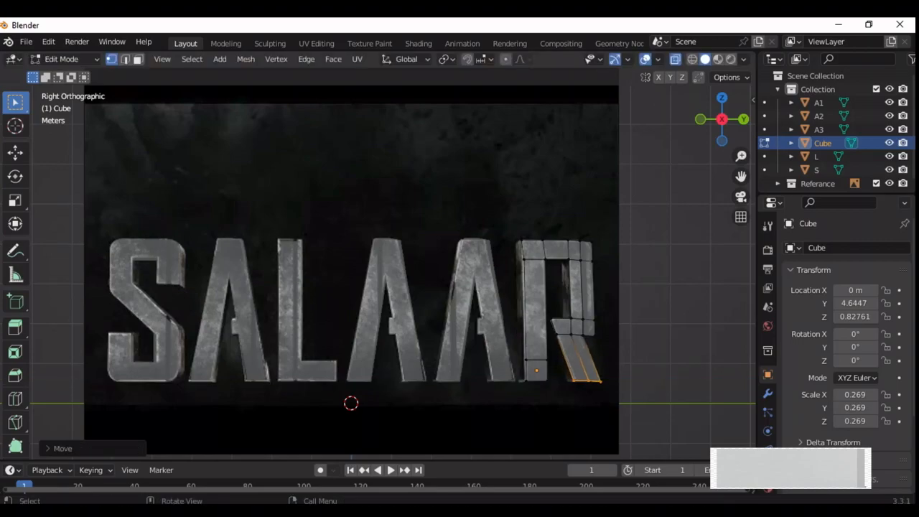
Bevel the bowl's lower and upper outer corners to round them, and return to Object Mode
{"action": "left_click", "coordinate": [590, 329]}
{"action": "key", "text": "ctrl+b"}
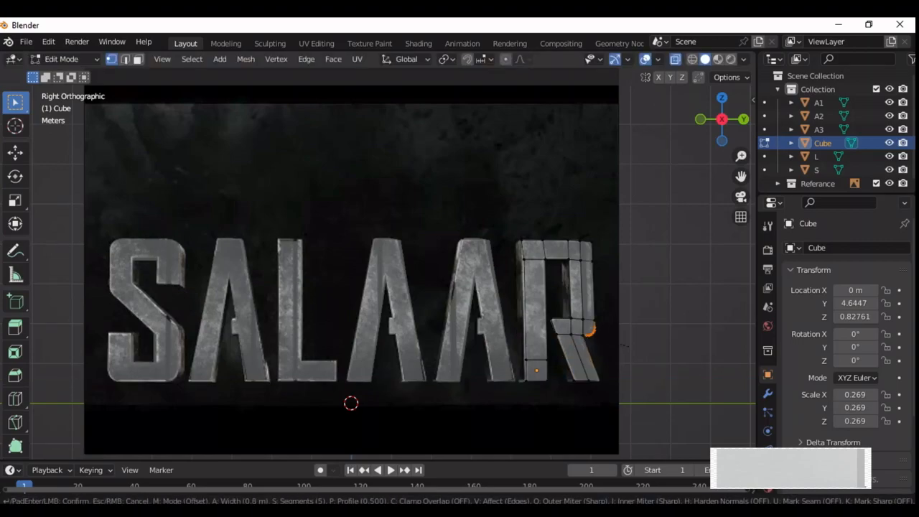
{"action": "left_click", "coordinate": [631, 345]}
{"action": "left_click_drag", "start_coordinate": [603, 235], "coordinate": [582, 258]}
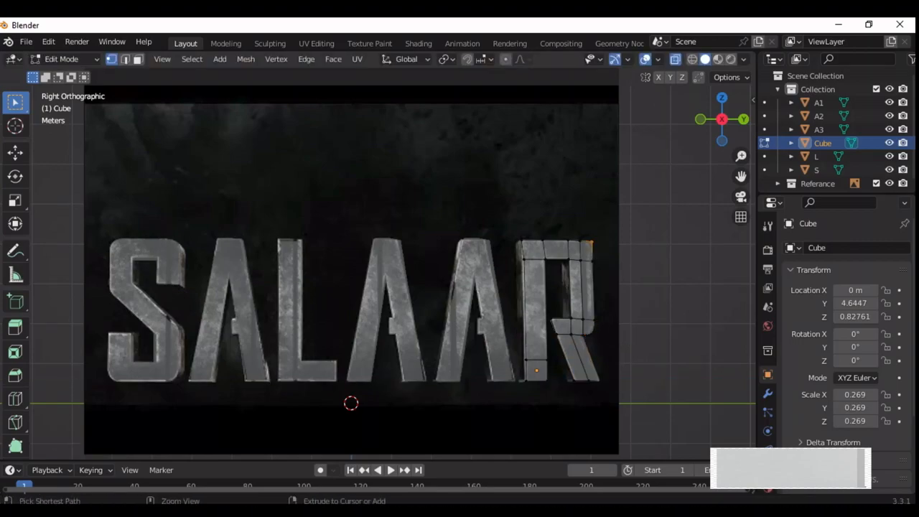
{"action": "key", "text": "ctrl+b"}
{"action": "key", "text": "Return"}
{"action": "key", "text": "Tab"}
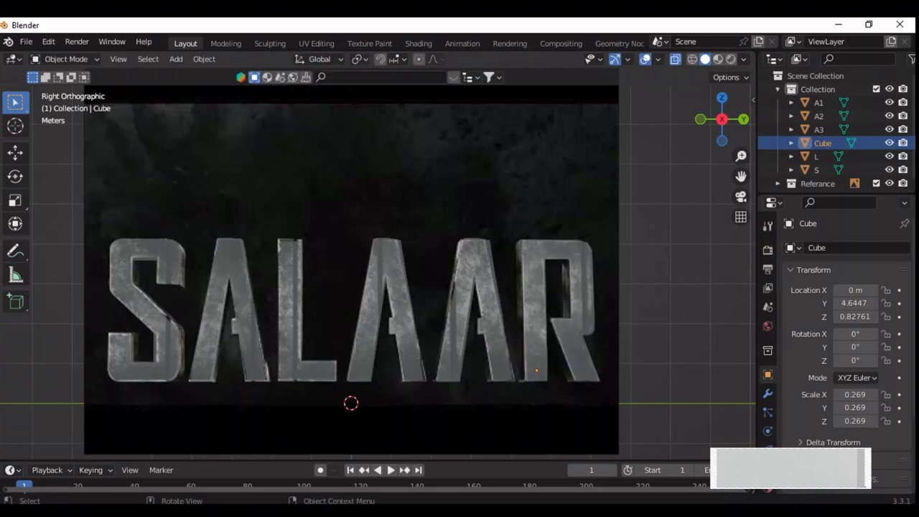
Show the letters as opaque solids and rename the new letter's object as R
{"action": "left_click", "coordinate": [705, 59]}
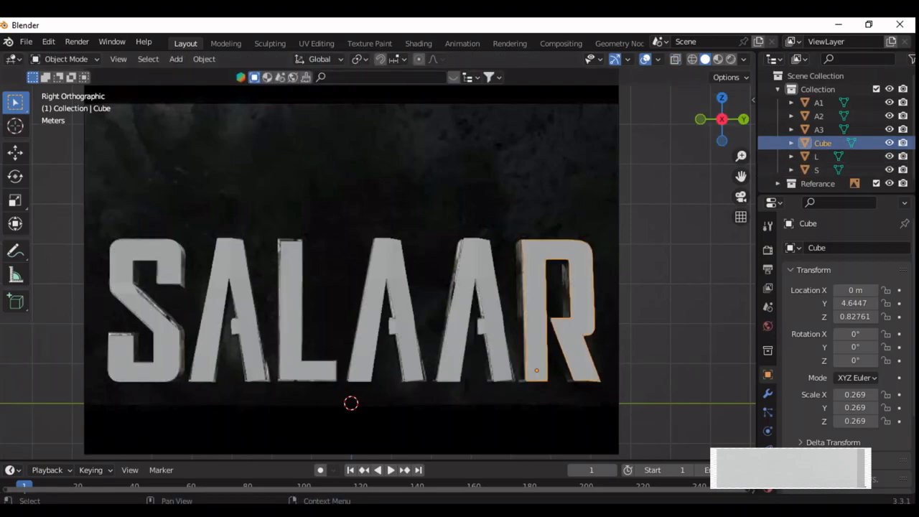
{"action": "double_click", "coordinate": [822, 142]}
{"action": "type", "text": "R"}
{"action": "key", "text": "Return"}
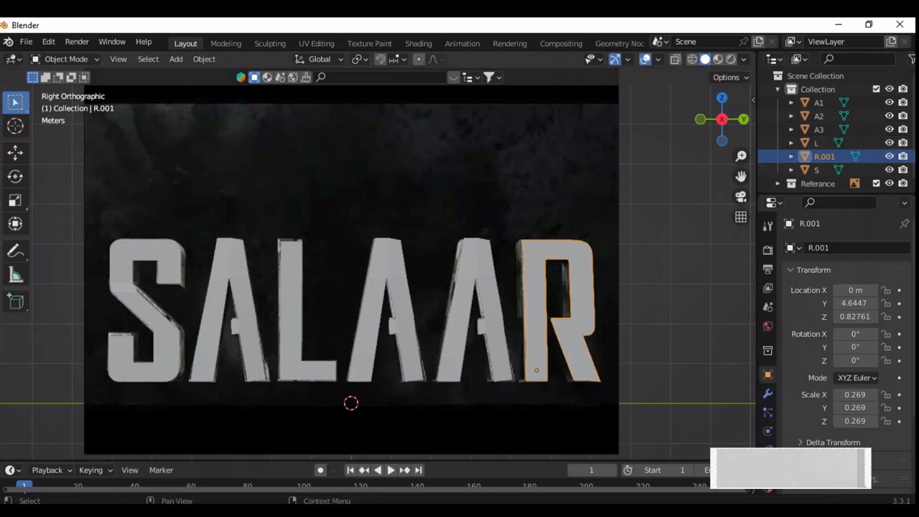
Collapse and hide the letter collection, and add a plane mesh to the scene
{"action": "left_click", "coordinate": [778, 90]}
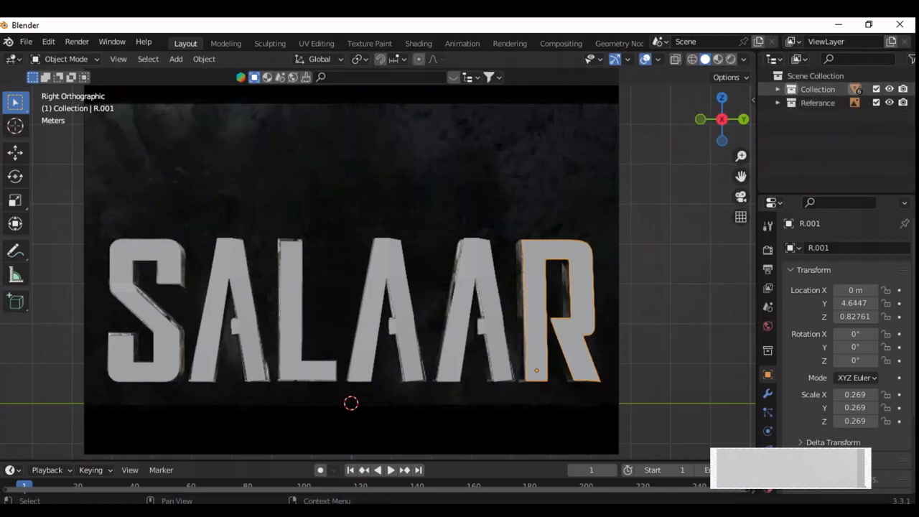
{"action": "left_click", "coordinate": [889, 90]}
{"action": "key", "text": "shift+a"}
{"action": "mouse_move", "coordinate": [387, 233]}
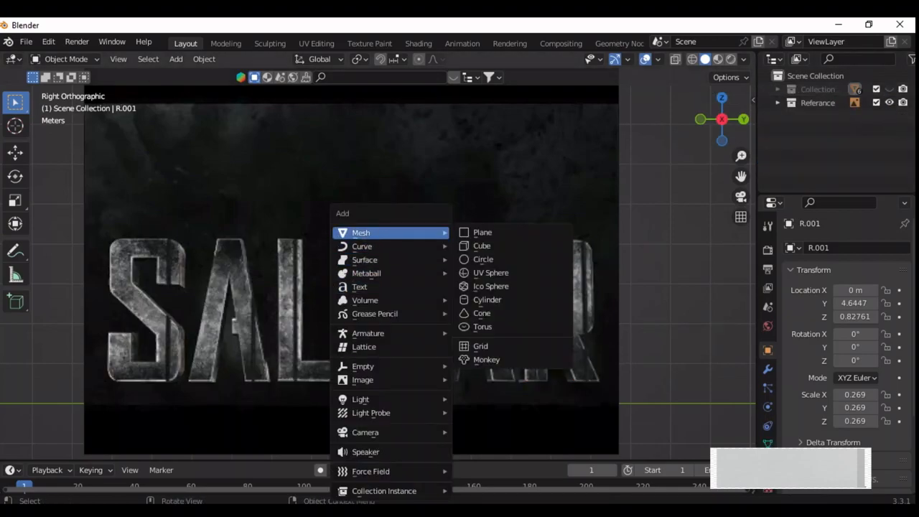
{"action": "left_click", "coordinate": [483, 232]}
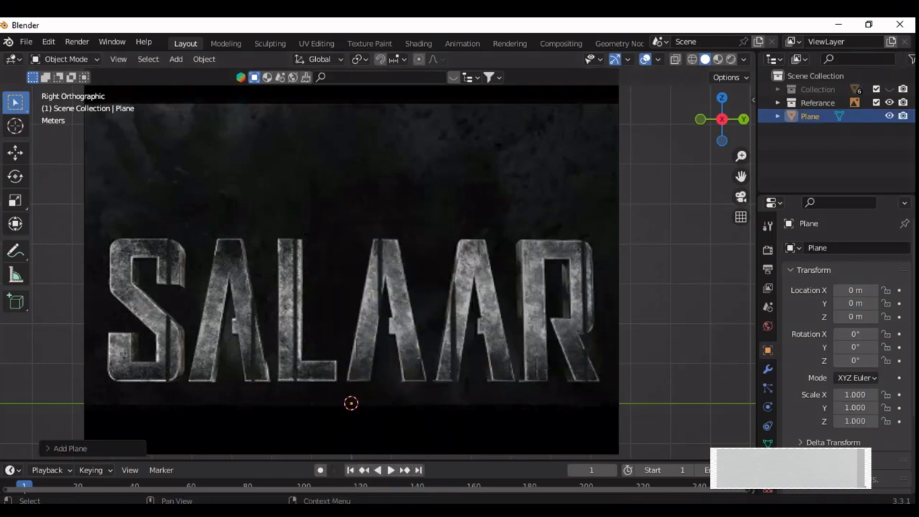
Rotate the plane 90° about Y and scale it to about 0.26 along Y
{"action": "type", "text": "ry90"}
{"action": "key", "text": "Return"}
{"action": "key", "text": "s"}
{"action": "key", "text": "y"}
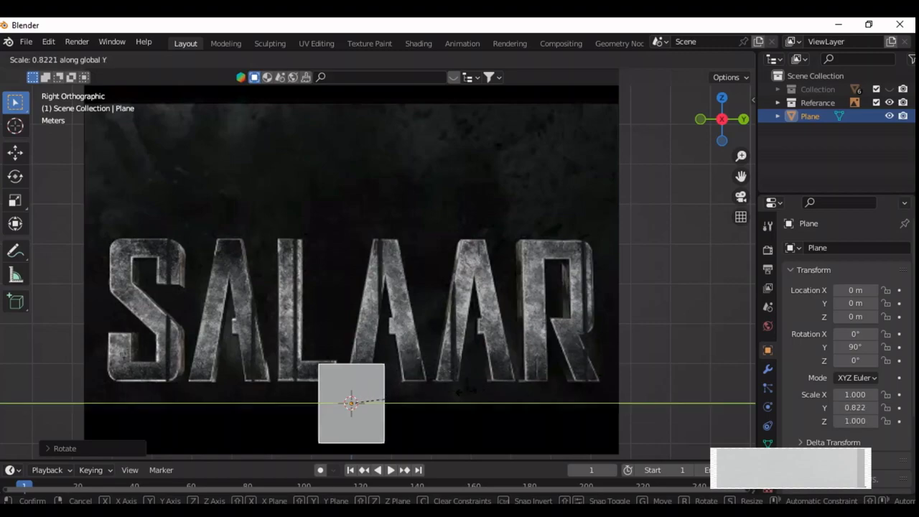
{"action": "key", "text": "Return"}
Rotate the plane about 92° around Z so it stands edge-on to the view
{"action": "key", "text": "r"}
{"action": "key", "text": "z"}
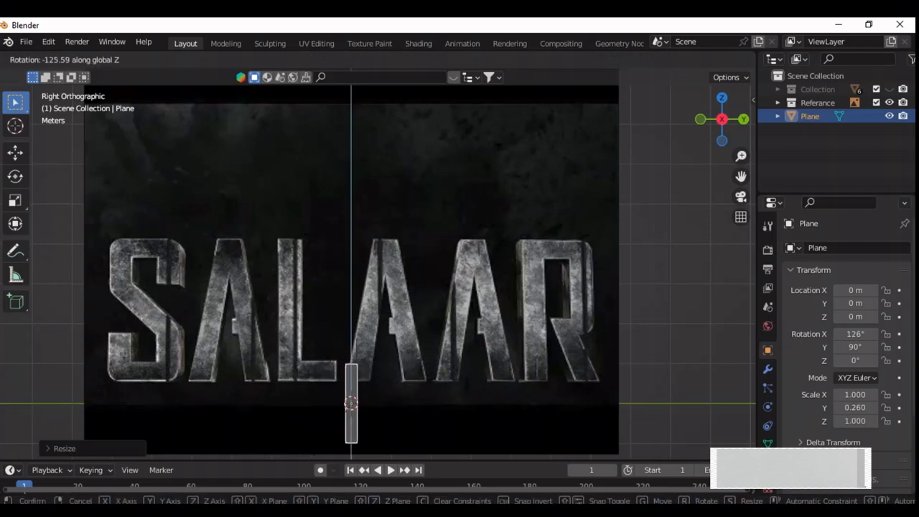
{"action": "key", "text": "Return"}
In Edit Mode, move the plane's mesh onto the vertical split line of the S and stretch it along Z to the letter's height
{"action": "key", "text": "Tab"}
{"action": "key", "text": "g"}
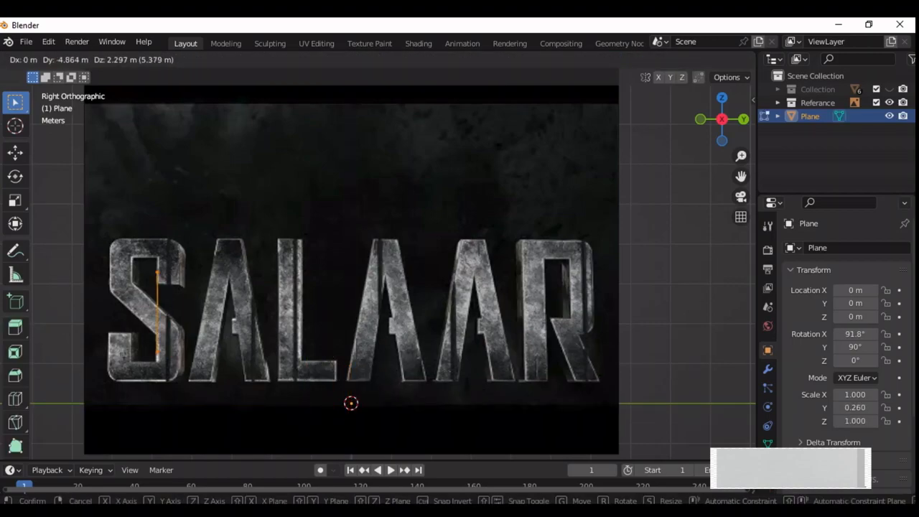
{"action": "key", "text": "Return"}
{"action": "key", "text": "s"}
{"action": "key", "text": "z"}
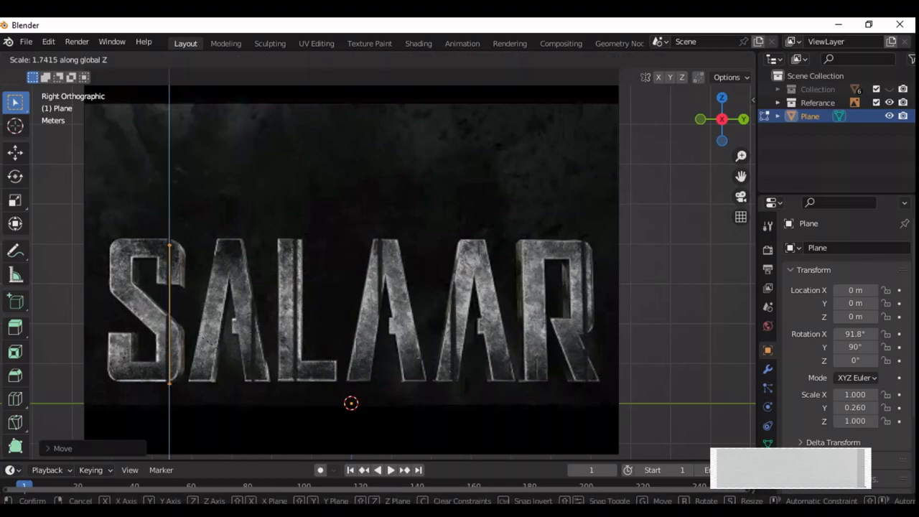
{"action": "key", "text": "Return"}
{"action": "key", "text": "g"}
{"action": "key", "text": "z"}
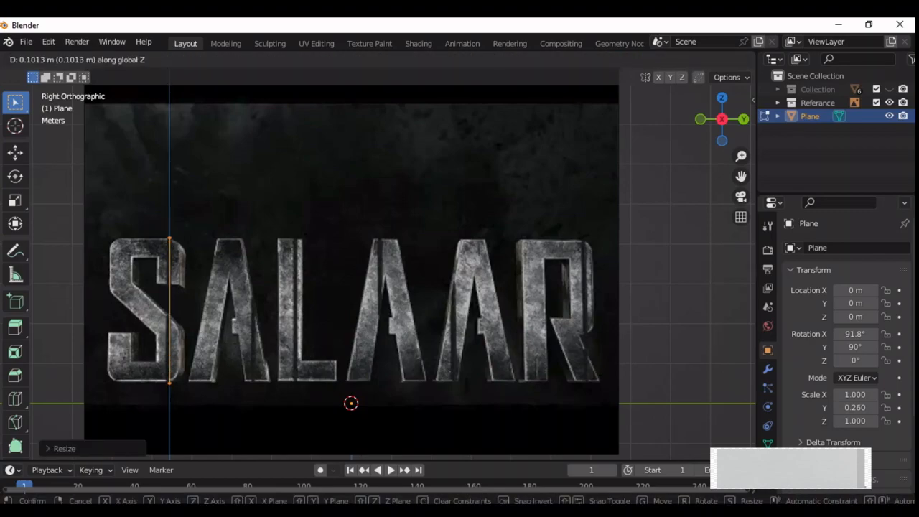
{"action": "key", "text": "Return"}
Extrude the plane slightly into a thin slab and centre it on the vertical split line of the S
{"action": "key", "text": "e"}
{"action": "key", "text": "Return"}
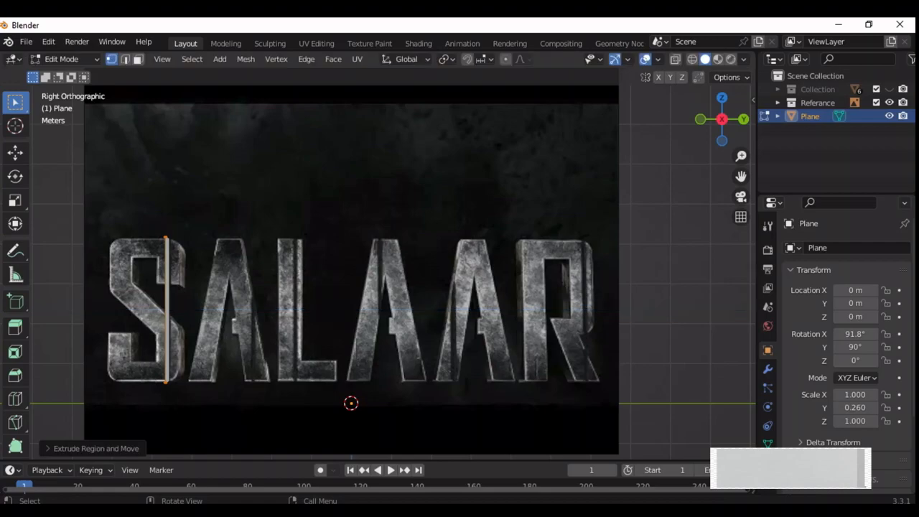
{"action": "key", "text": "a"}
{"action": "key", "text": "g"}
{"action": "key", "text": "x"}
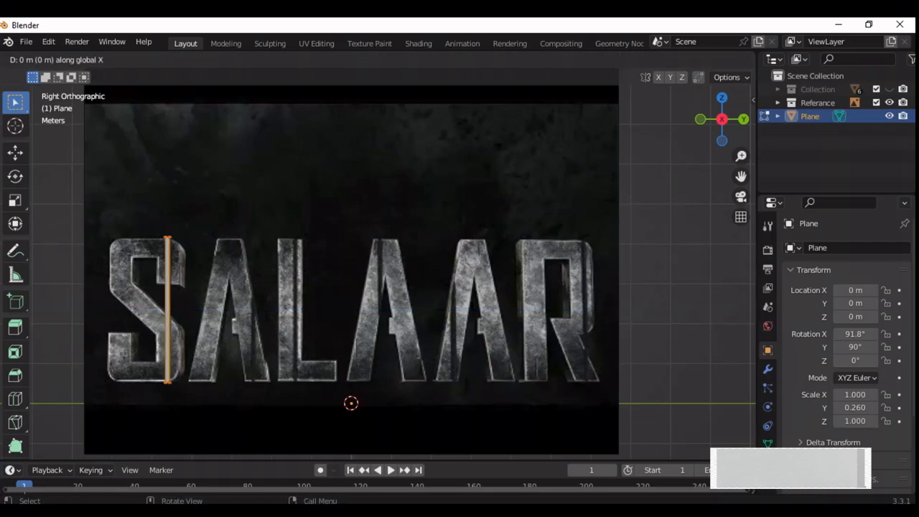
{"action": "key", "text": "Return"}
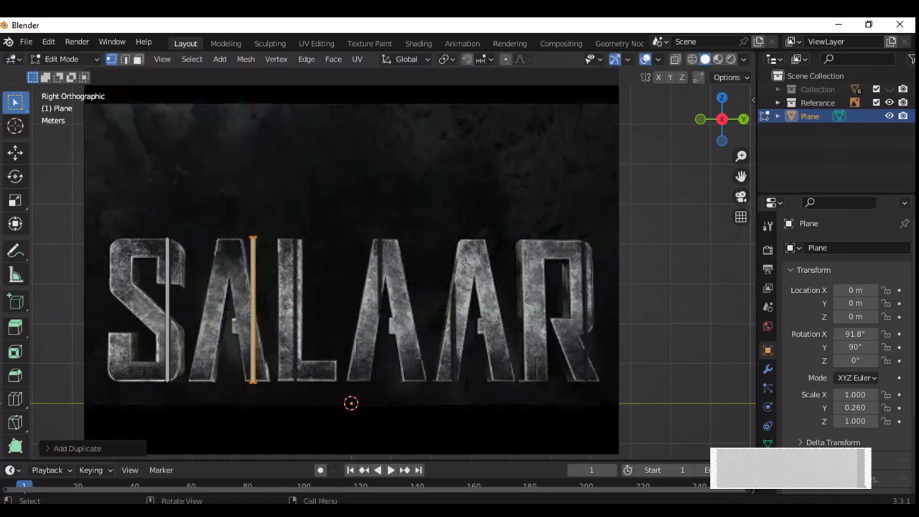
Duplicate the slab along Y onto the split lines of the first A and the L
{"action": "key", "text": "g"}
{"action": "key", "text": "g"}
{"action": "key", "text": "Escape"}
{"action": "key", "text": "g"}
{"action": "key", "text": "y"}
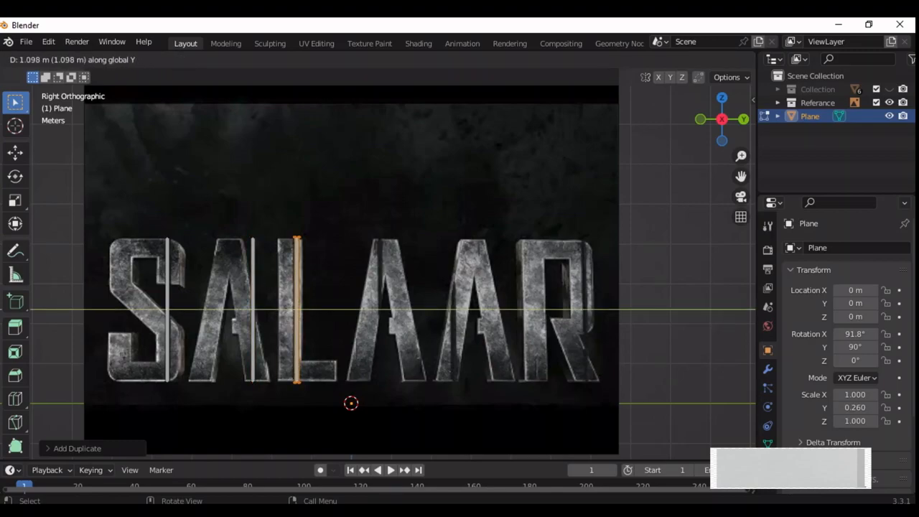
{"action": "key", "text": "Return"}
Duplicate the slab along Y onto the split lines of the second A, the third A and the R
{"action": "key", "text": "shift+d"}
{"action": "key", "text": "y"}
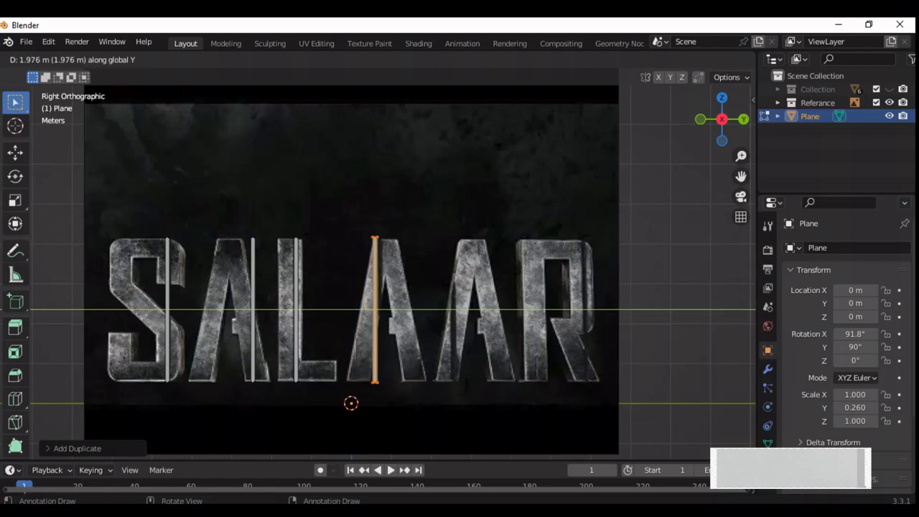
{"action": "key", "text": "Return"}
{"action": "key", "text": "shift+d"}
{"action": "key", "text": "y"}
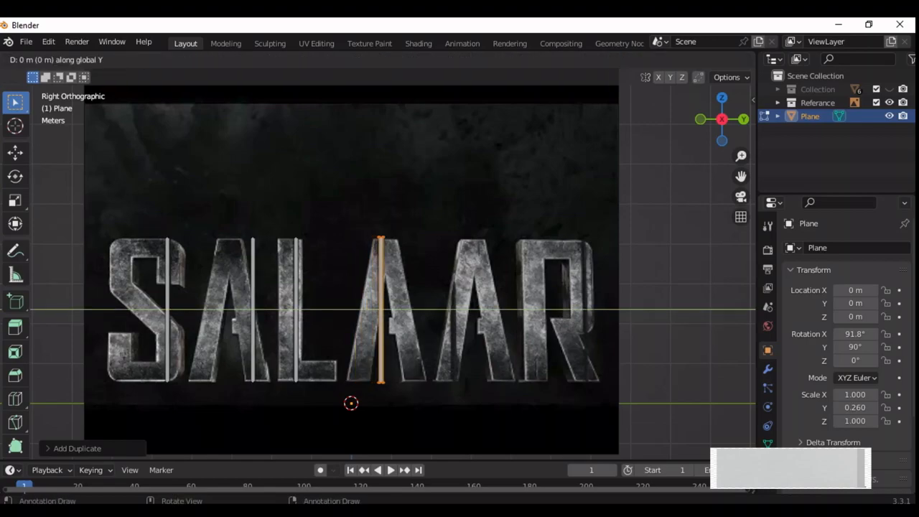
{"action": "key", "text": "Return"}
{"action": "key", "text": "shift+d"}
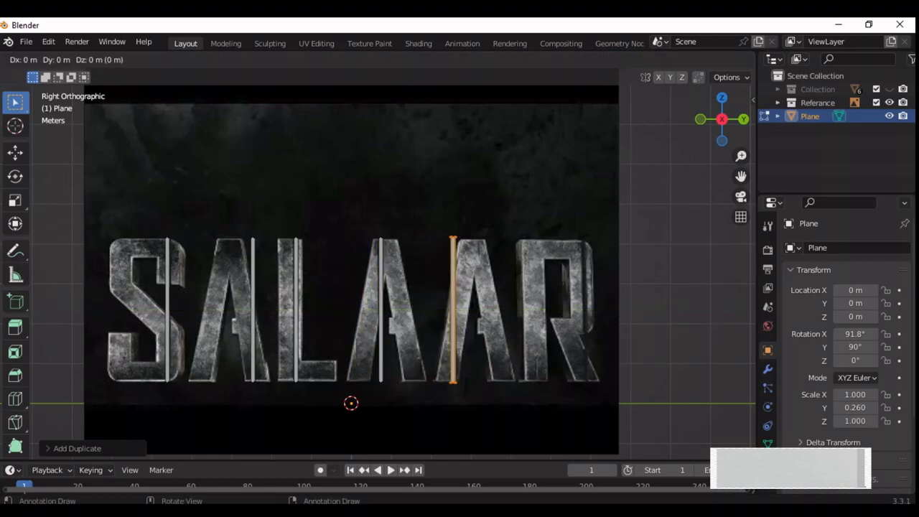
{"action": "key", "text": "y"}
{"action": "key", "text": "Return"}
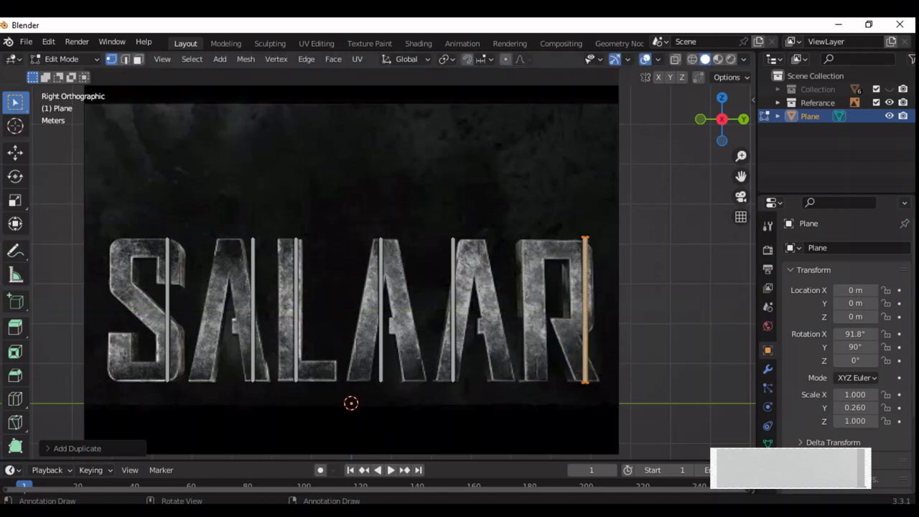
Show the letter collection, stretch all slabs to about 1.08 along Z and enlarge them along X past the letters, and return to Object Mode
{"action": "left_click", "coordinate": [890, 89]}
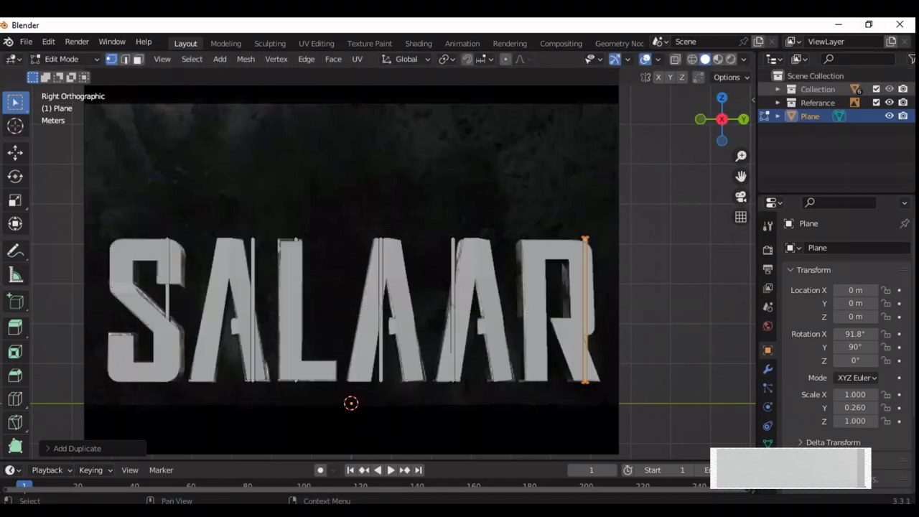
{"action": "key", "text": "a"}
{"action": "key", "text": "s"}
{"action": "key", "text": "z"}
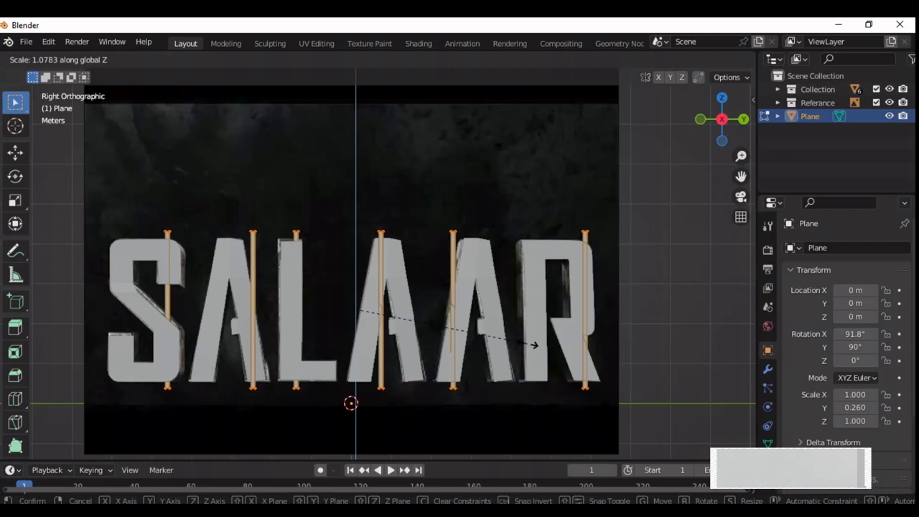
{"action": "left_click", "coordinate": [535, 343]}
{"action": "key", "text": "s"}
{"action": "key", "text": "x"}
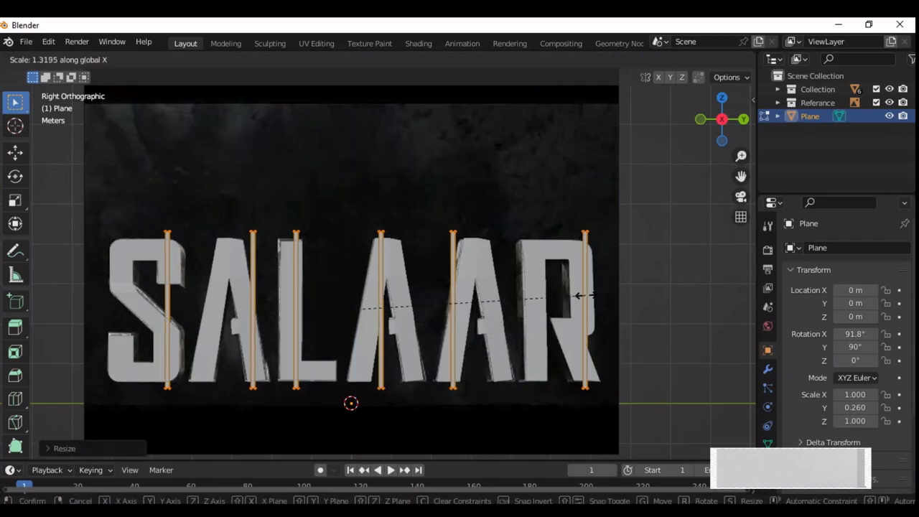
{"action": "left_click", "coordinate": [583, 295]}
{"action": "key", "text": "Tab"}
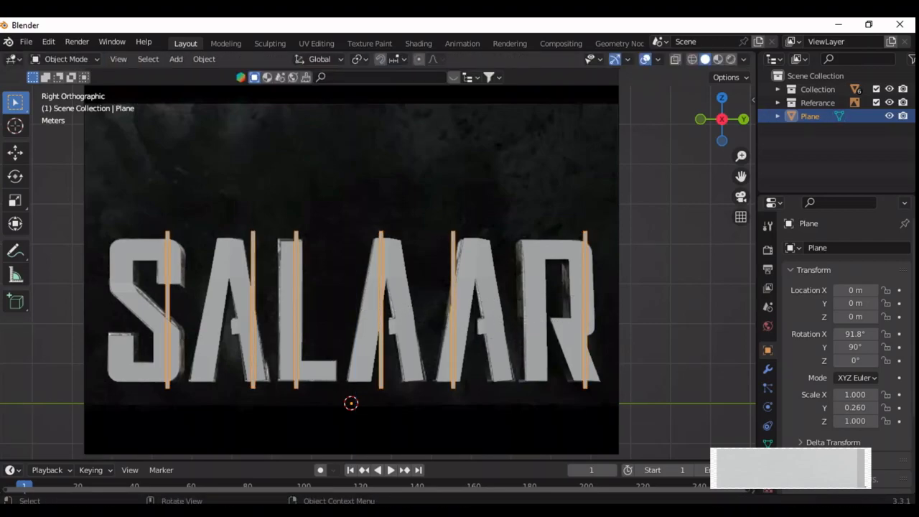
Add a Boolean modifier to the S in Difference mode with the Plane object as the cutter
{"action": "left_click", "coordinate": [144, 259]}
{"action": "left_click", "coordinate": [768, 369]}
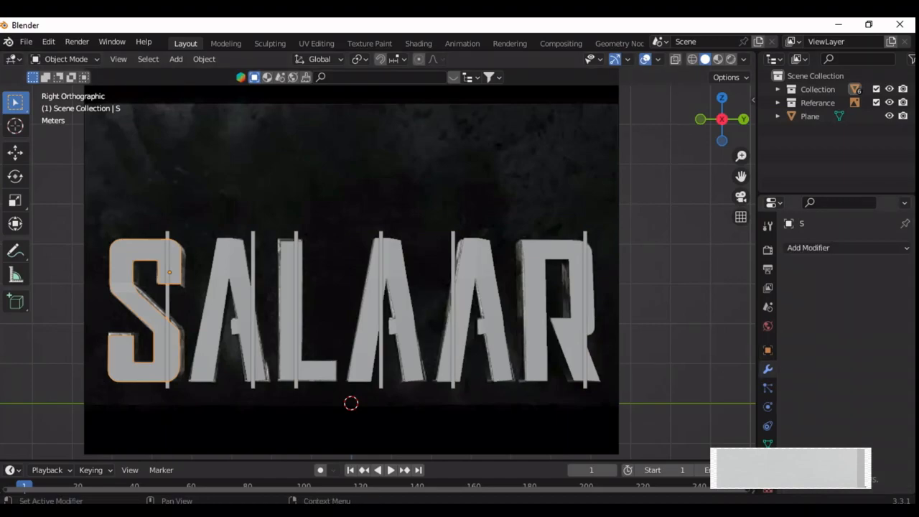
{"action": "left_click", "coordinate": [808, 248]}
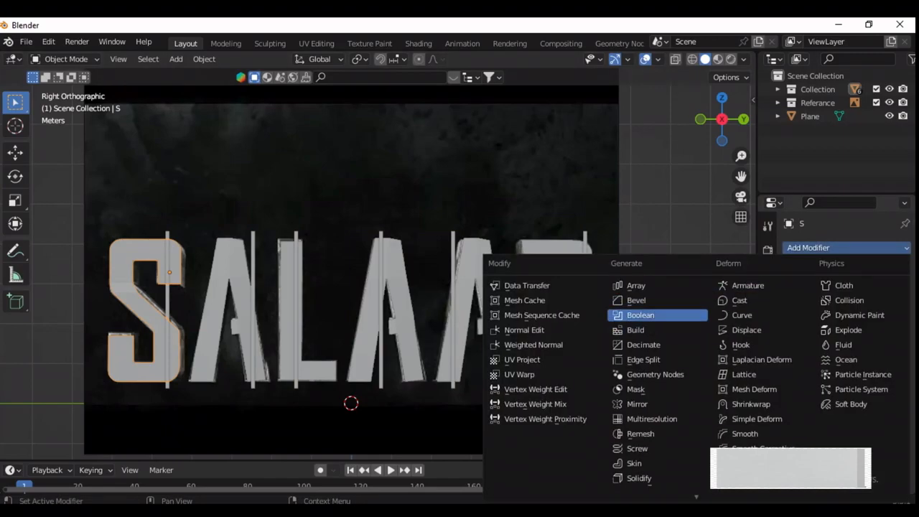
{"action": "left_click", "coordinate": [646, 315]}
{"action": "left_click", "coordinate": [885, 324]}
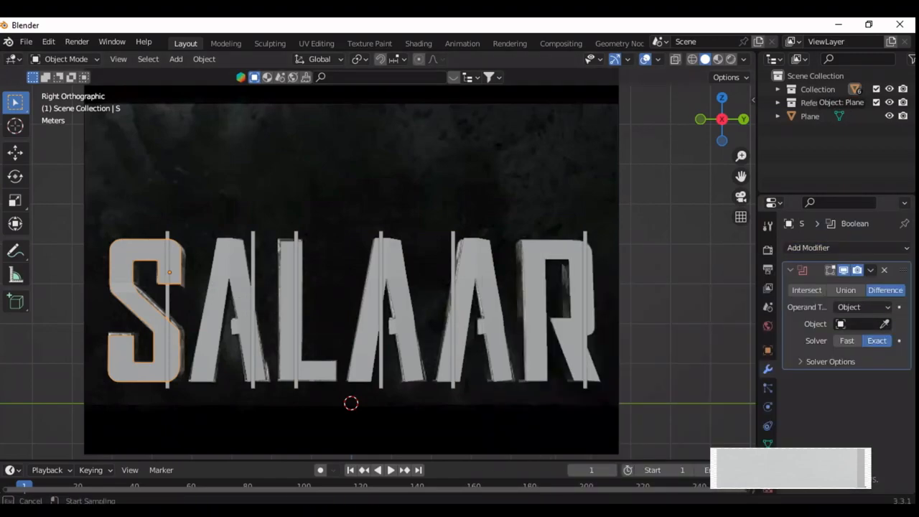
{"action": "left_click", "coordinate": [819, 117]}
Copy the Boolean modifier from the S to the other five letters
{"action": "left_click", "coordinate": [227, 266], "text": "shift"}
{"action": "left_click", "coordinate": [287, 280], "text": "shift"}
{"action": "left_click", "coordinate": [393, 267], "text": "shift"}
{"action": "left_click", "coordinate": [475, 267], "text": "shift"}
{"action": "left_click", "coordinate": [535, 287], "text": "shift"}
{"action": "left_click", "coordinate": [143, 252], "text": "shift"}
{"action": "left_click", "coordinate": [870, 270]}
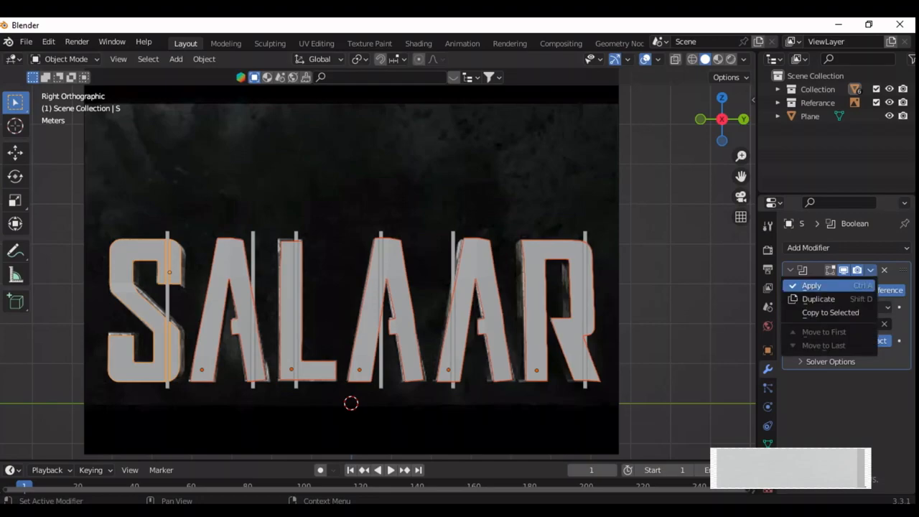
{"action": "left_click", "coordinate": [826, 311]}
Hide the slabs briefly to check the cuts in the letters, and show them again
{"action": "left_click", "coordinate": [810, 116]}
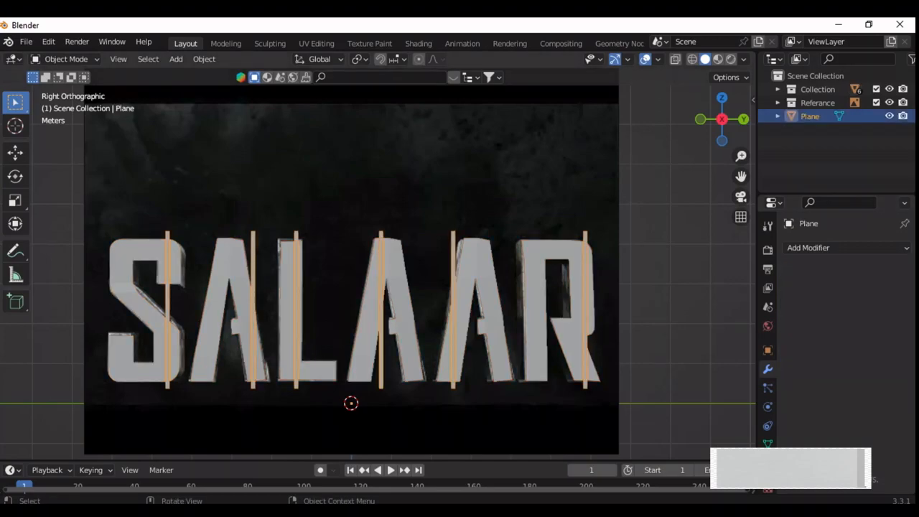
{"action": "key", "text": "h"}
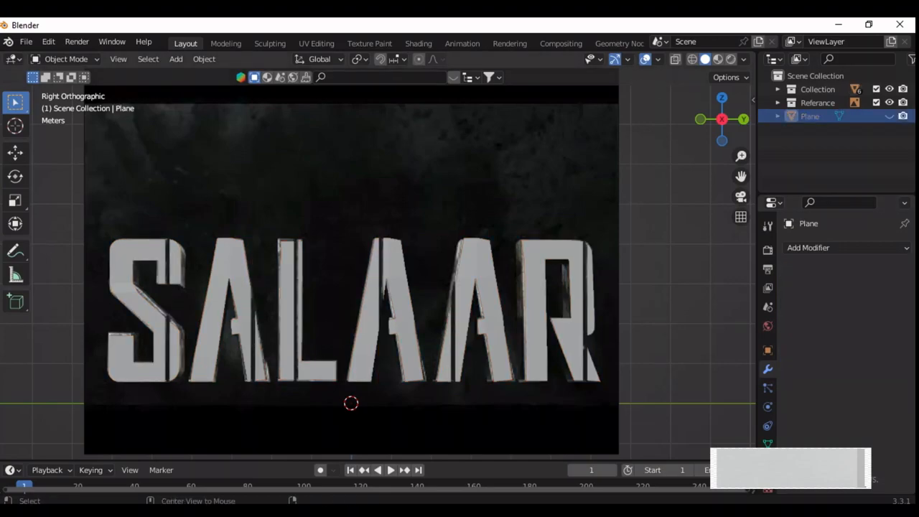
{"action": "key", "text": "alt+h"}
{"action": "key", "text": "alt+a"}
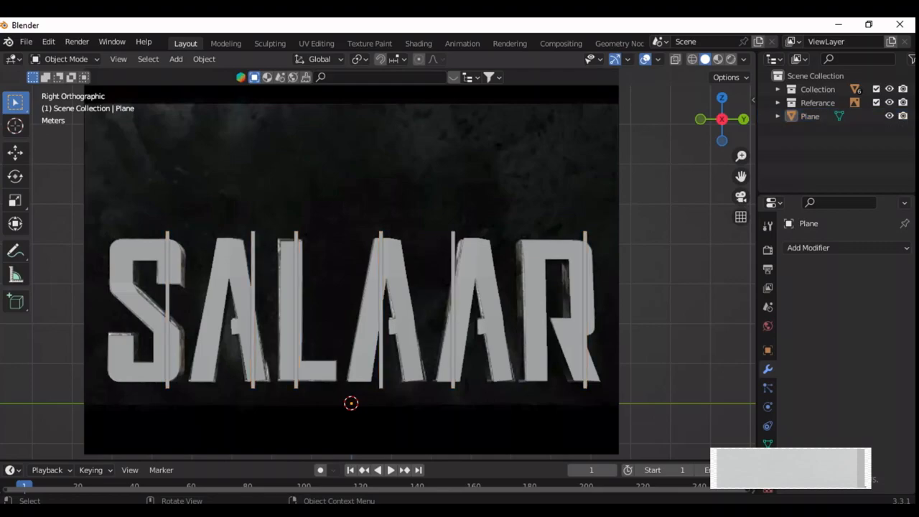
Apply the Boolean modifier on the third A, the R and the second A
{"action": "left_click", "coordinate": [474, 316]}
{"action": "left_click", "coordinate": [870, 270]}
{"action": "left_click", "coordinate": [812, 286]}
{"action": "left_click", "coordinate": [533, 315]}
{"action": "left_click", "coordinate": [870, 270]}
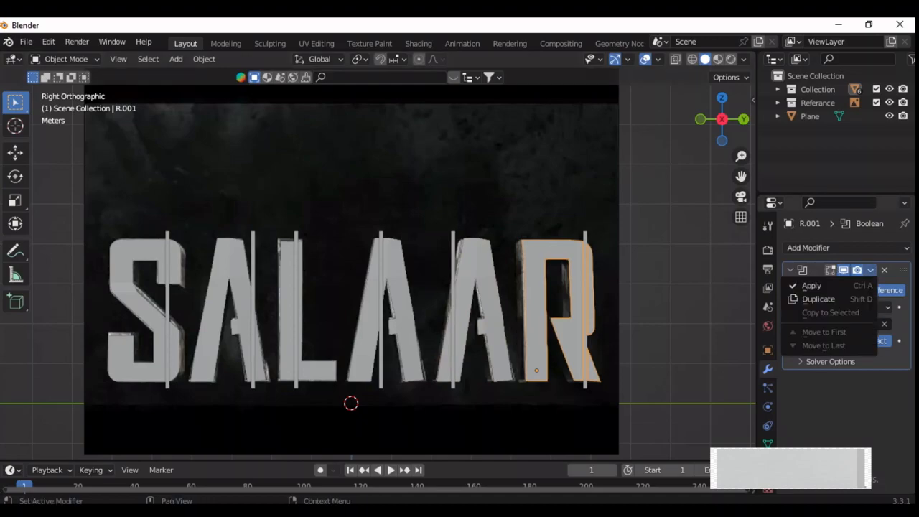
{"action": "left_click", "coordinate": [811, 286]}
{"action": "left_click", "coordinate": [370, 316]}
{"action": "left_click", "coordinate": [870, 270]}
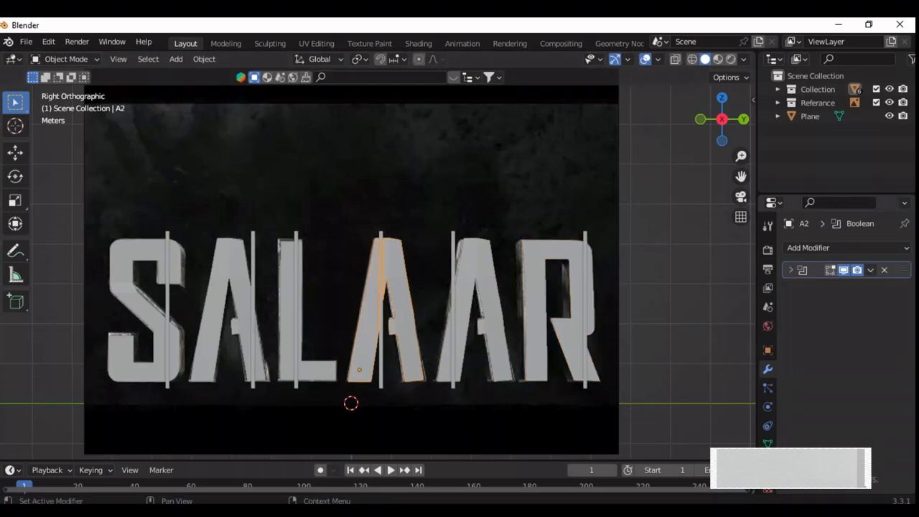
{"action": "left_click", "coordinate": [811, 286]}
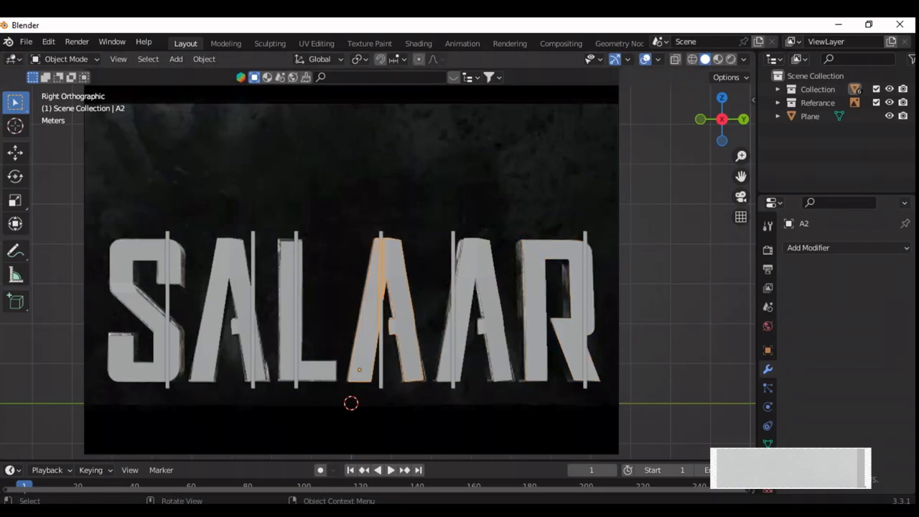
Apply the Boolean modifier on the L, the first A and the S
{"action": "left_click", "coordinate": [287, 323]}
{"action": "left_click", "coordinate": [870, 270]}
{"action": "left_click", "coordinate": [811, 286]}
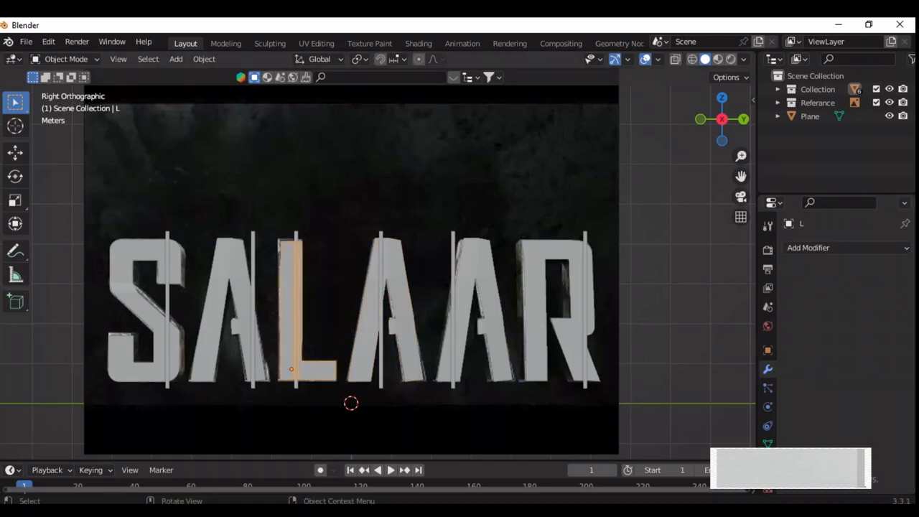
{"action": "left_click", "coordinate": [215, 330]}
{"action": "left_click", "coordinate": [870, 270]}
{"action": "left_click", "coordinate": [811, 286]}
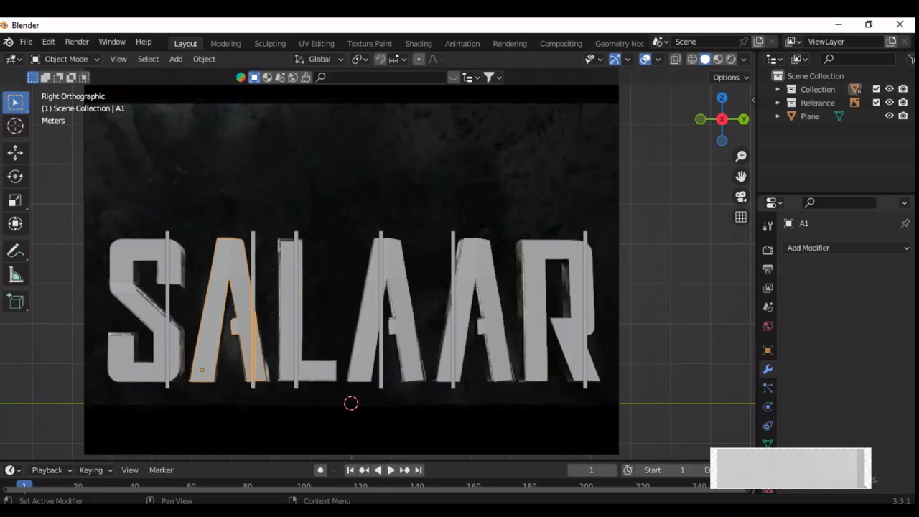
{"action": "left_click", "coordinate": [136, 337]}
{"action": "left_click", "coordinate": [871, 270]}
{"action": "left_click", "coordinate": [812, 285]}
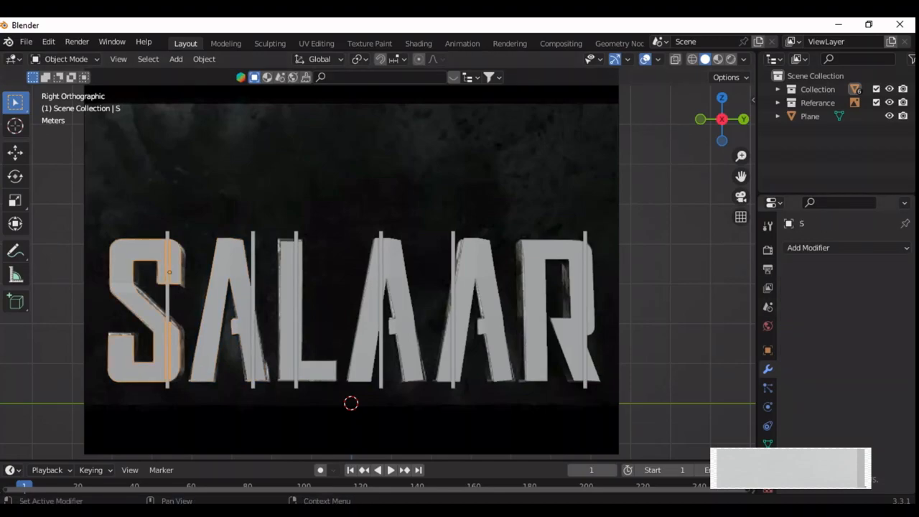
Move the slab object into a new collection named Boolen and exclude that collection from the view layer
{"action": "left_click", "coordinate": [585, 309]}
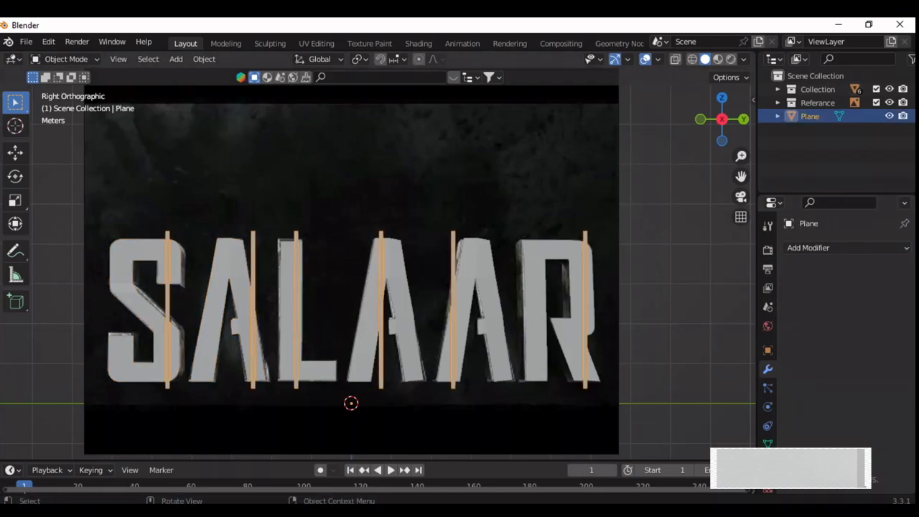
{"action": "key", "text": "m"}
{"action": "left_click", "coordinate": [343, 326]}
{"action": "key", "text": "BackSpace"}
{"action": "type", "text": "Boolen"}
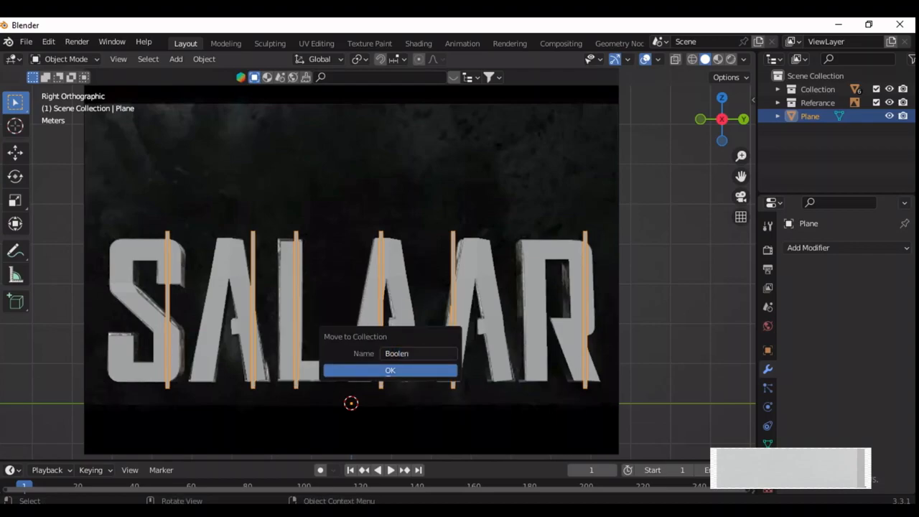
{"action": "key", "text": "Return"}
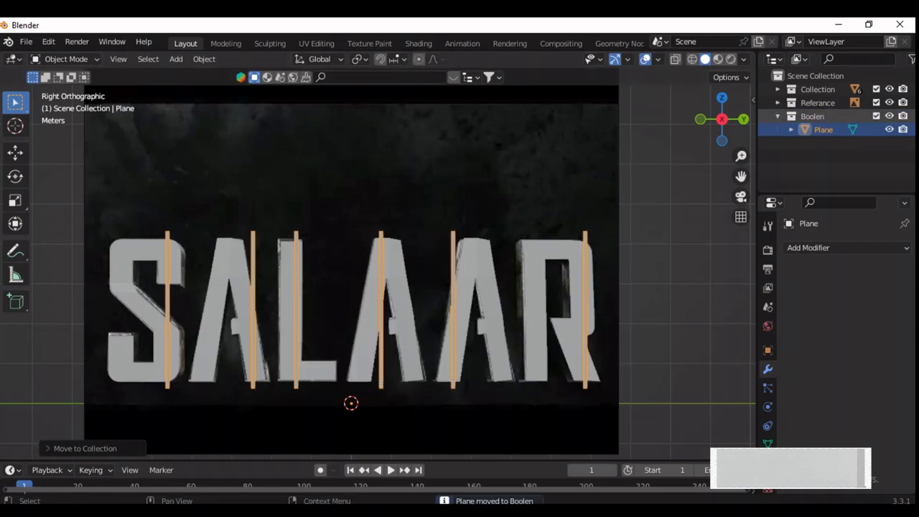
{"action": "left_click", "coordinate": [876, 116]}
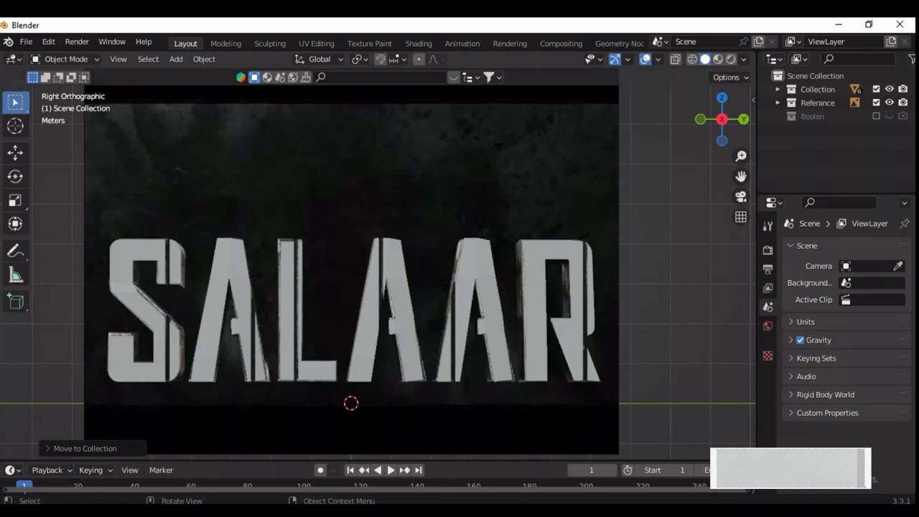
Enlarge the timeline, select S, A1 and L in the letter collection, and make each object pivot about its own origin
{"action": "left_click", "coordinate": [778, 89]}
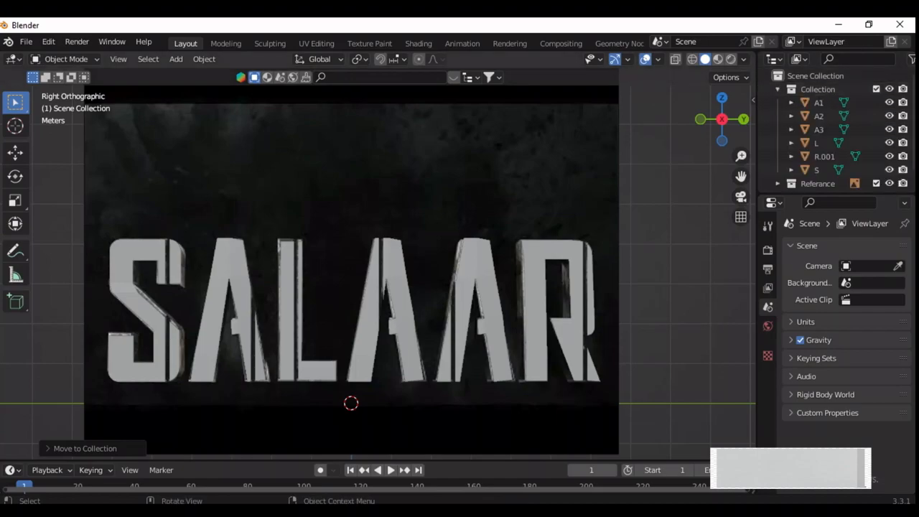
{"action": "left_click", "coordinate": [816, 169]}
{"action": "left_click_drag", "start_coordinate": [359, 460], "coordinate": [359, 392]}
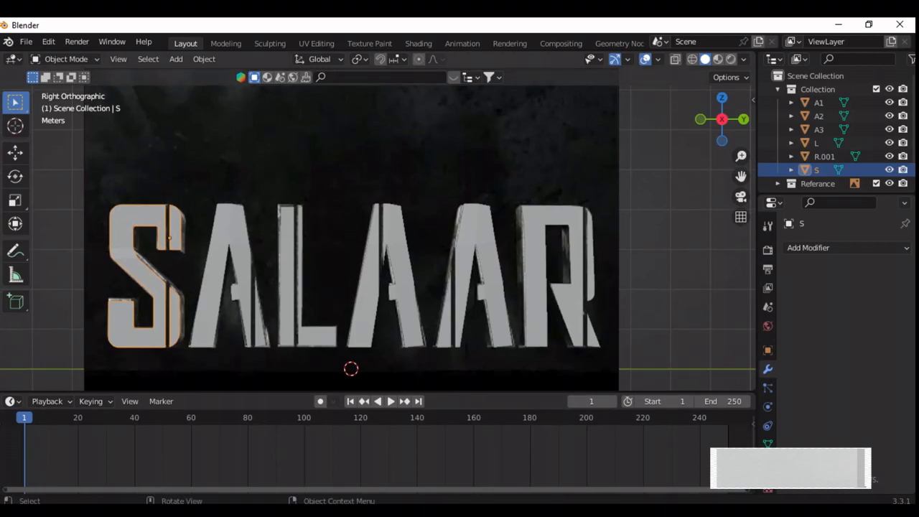
{"action": "left_click", "coordinate": [818, 103], "text": "ctrl"}
{"action": "left_click", "coordinate": [816, 142], "text": "ctrl"}
{"action": "left_click", "coordinate": [357, 59]}
{"action": "left_click", "coordinate": [400, 102]}
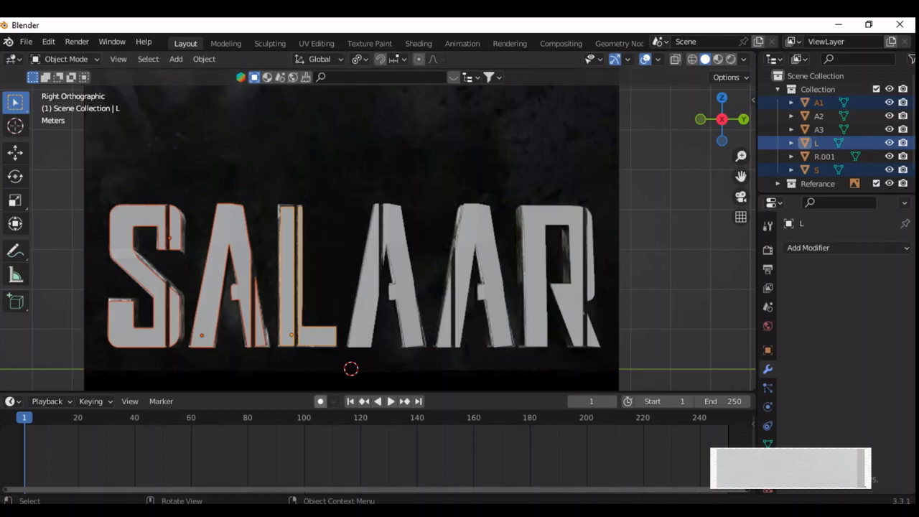
{"action": "key", "text": "r"}
{"action": "key", "text": "z"}
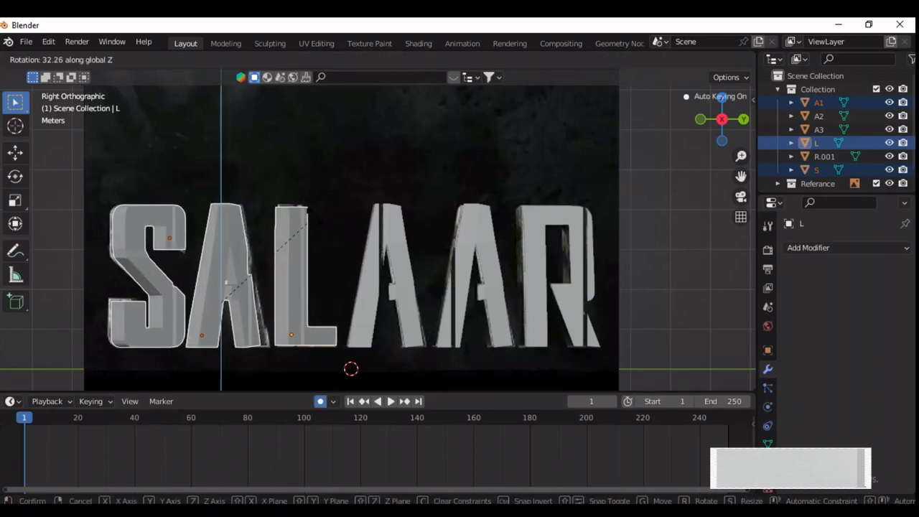
{"action": "key", "text": "Escape"}
Go to frame 250 and record the current rotation of S, A1 and L there using auto keying
{"action": "key", "text": "shift+Right"}
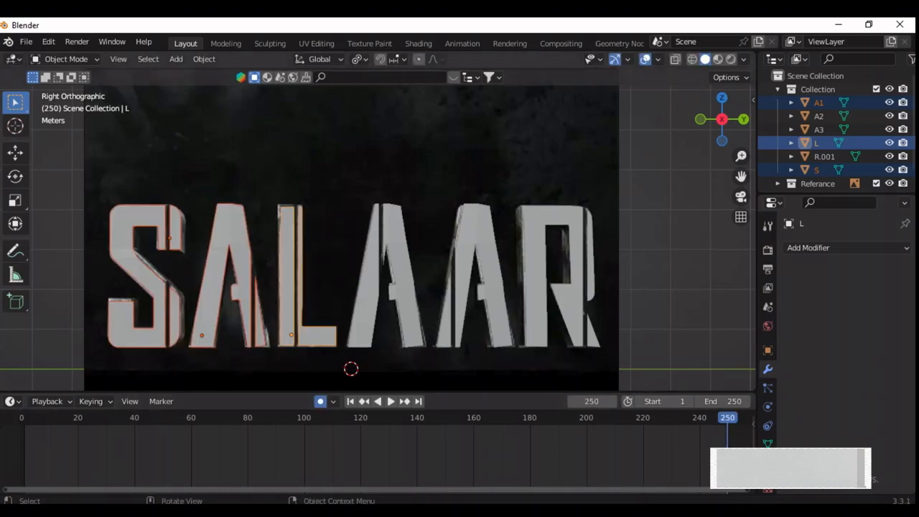
{"action": "key", "text": "r"}
{"action": "key", "text": "Return"}
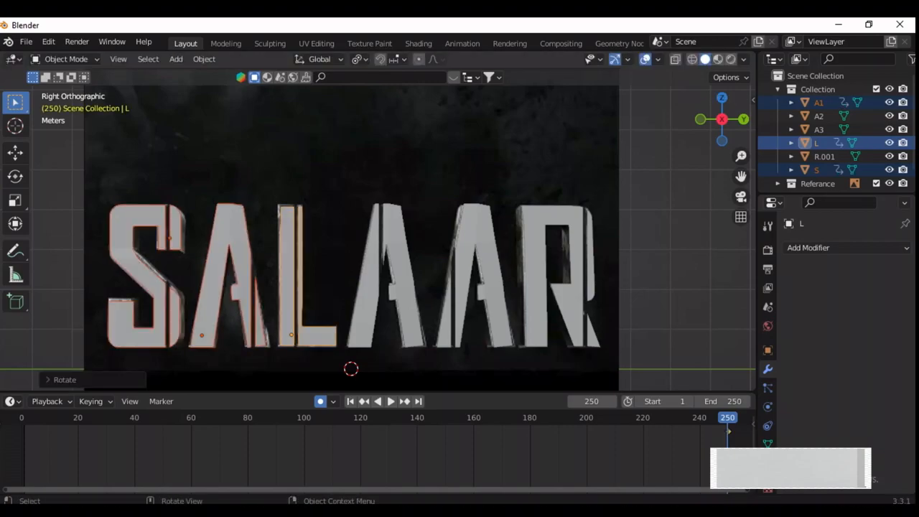
At frame 1, rotate S, A1 and L about 44.81 degrees around the global Z axis with auto keying
{"action": "key", "text": "shift+Left"}
{"action": "key", "text": "r"}
{"action": "key", "text": "z"}
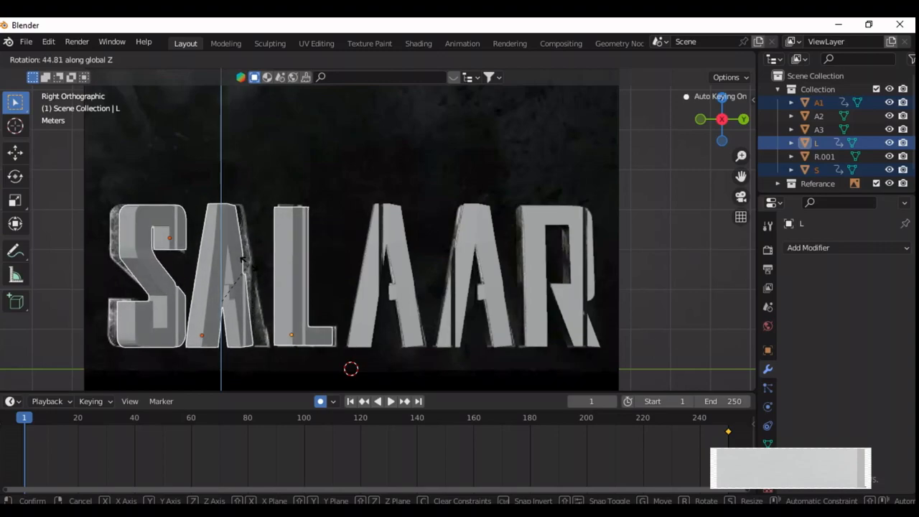
{"action": "left_click", "coordinate": [242, 262]}
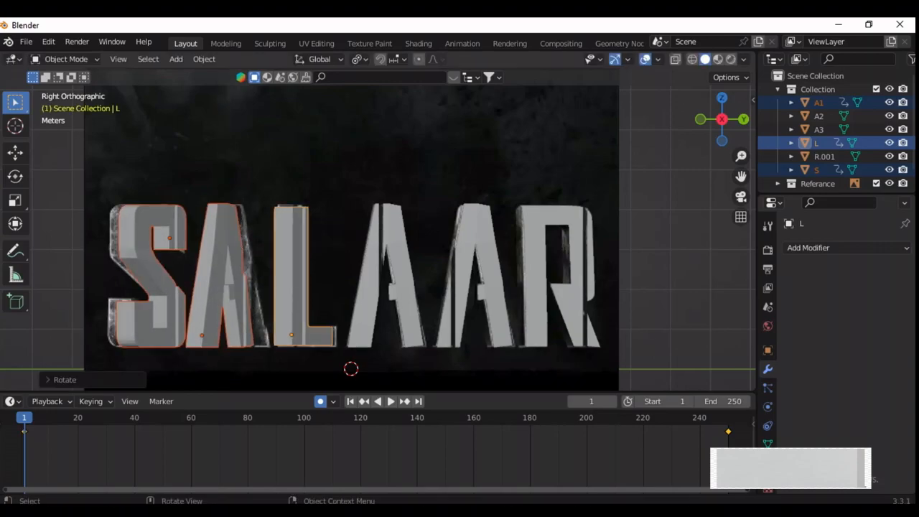
Select A2, A3 and R.001 at frame 250 and record their current rotation there using auto keying
{"action": "key", "text": "shift+Right"}
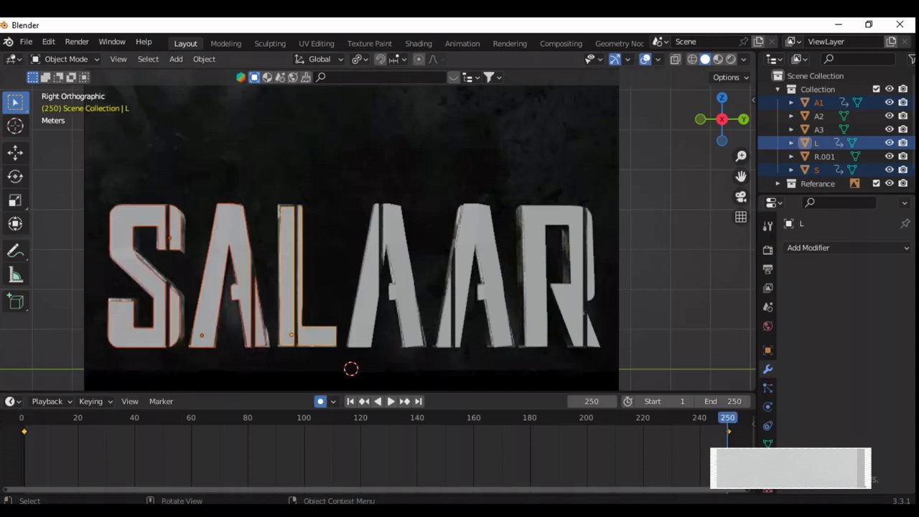
{"action": "left_click", "coordinate": [386, 316]}
{"action": "left_click", "coordinate": [369, 287]}
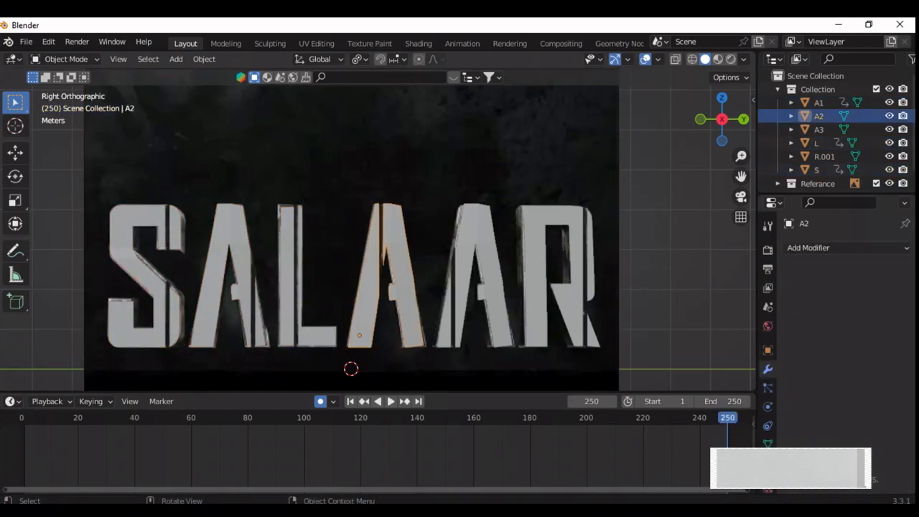
{"action": "left_click", "coordinate": [445, 288], "text": "shift"}
{"action": "left_click", "coordinate": [560, 280], "text": "shift"}
{"action": "key", "text": "r"}
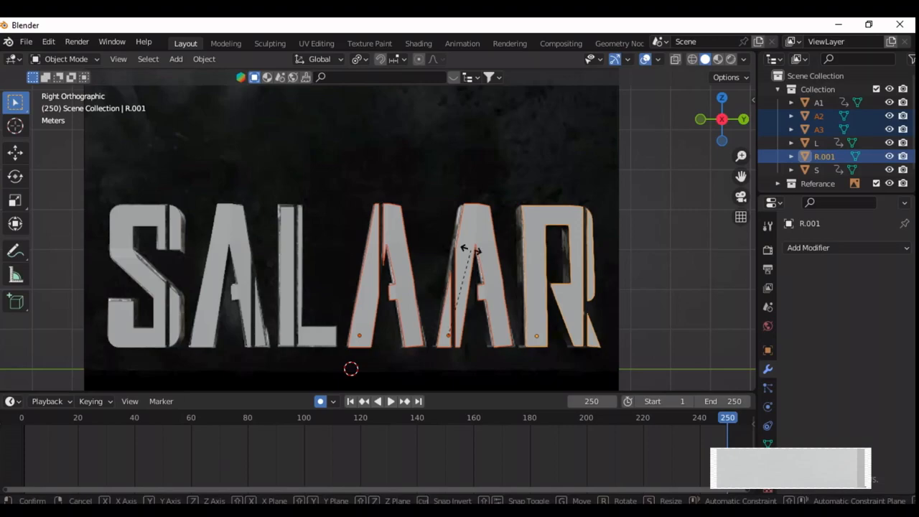
{"action": "left_click", "coordinate": [462, 246]}
At frame 1, rotate A2, A3 and R.001 by -44.5 degrees around the global Z axis with auto keying
{"action": "key", "text": "shift+Left"}
{"action": "key", "text": "r"}
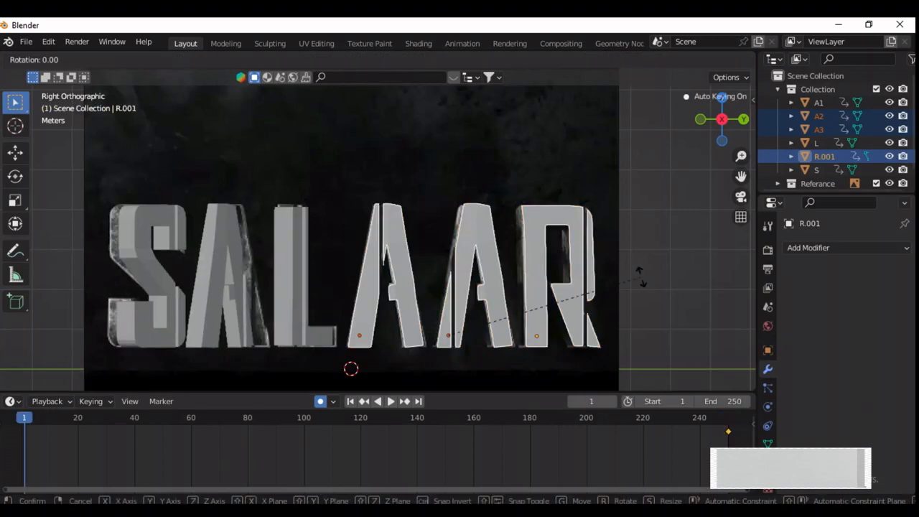
{"action": "key", "text": "minus"}
{"action": "type", "text": "44"}
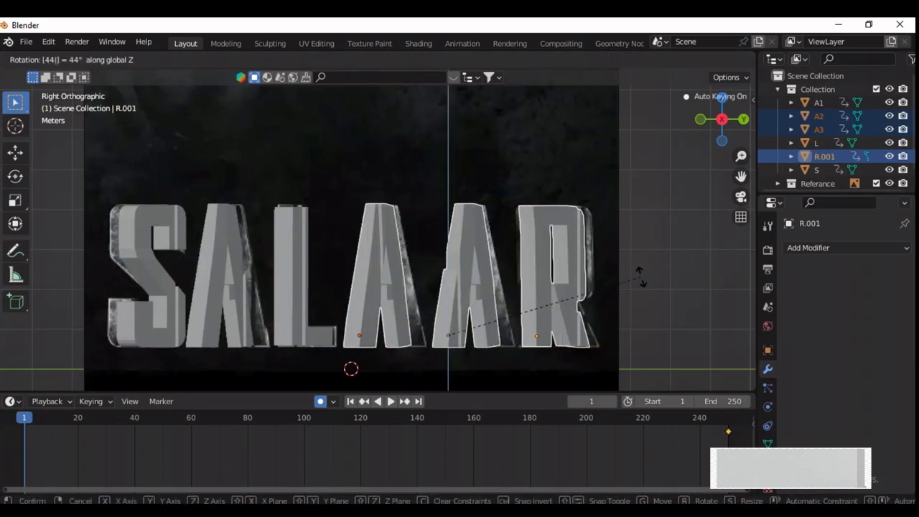
{"action": "key", "text": "minus"}
{"action": "type", "text": ".5"}
{"action": "key", "text": "Return"}
Play the letter animation, and move the end keyframes of A2, A3 and R.001 to frame 200
{"action": "key", "text": "space"}
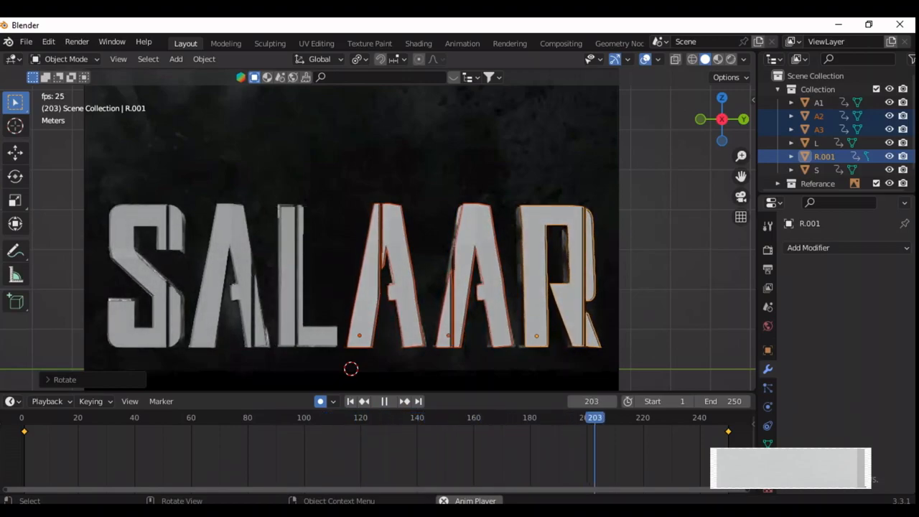
{"action": "key", "text": "space"}
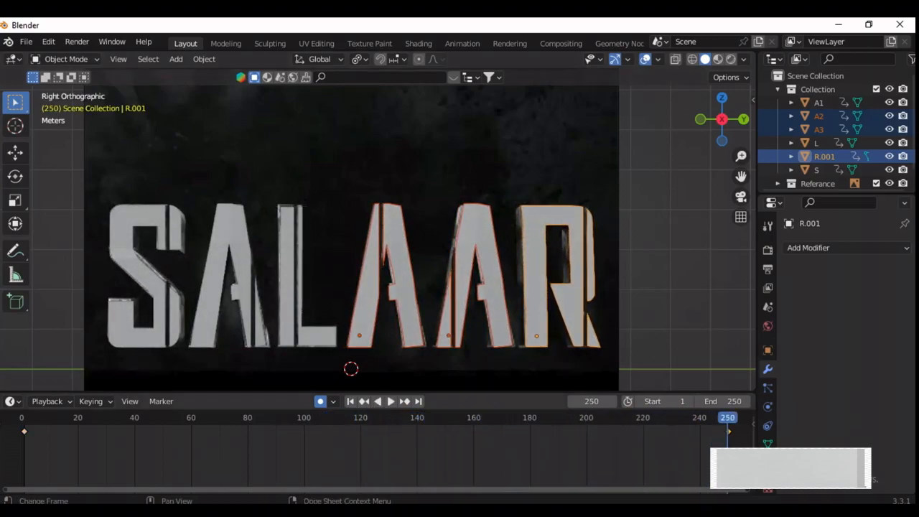
{"action": "key", "text": "g"}
{"action": "key", "text": "Return"}
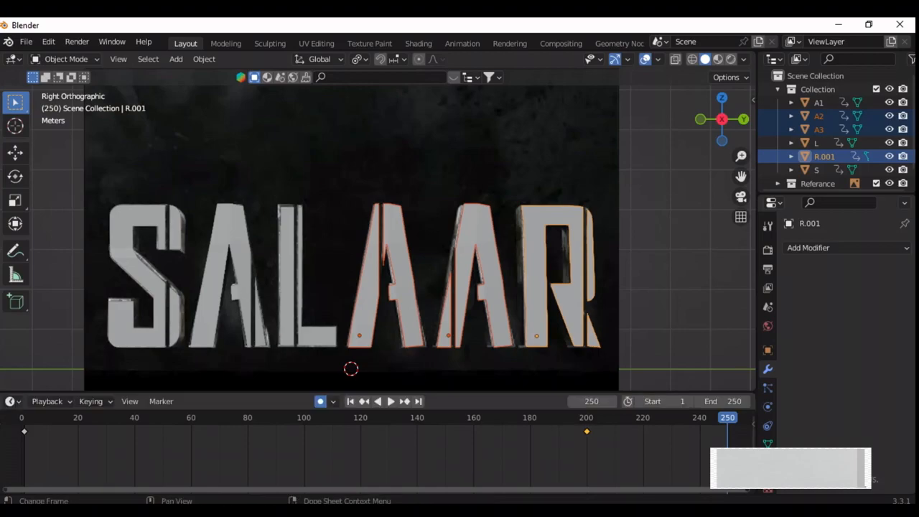
{"action": "key", "text": "shift+Left"}
{"action": "key", "text": "shift+Right"}
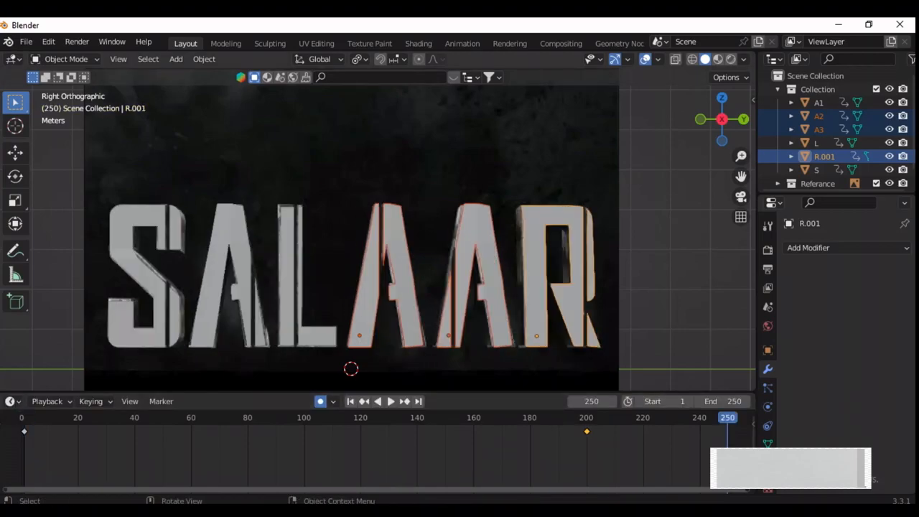
Assign the existing material named Material to the letter S
{"action": "left_click", "coordinate": [147, 270]}
{"action": "left_click", "coordinate": [768, 463]}
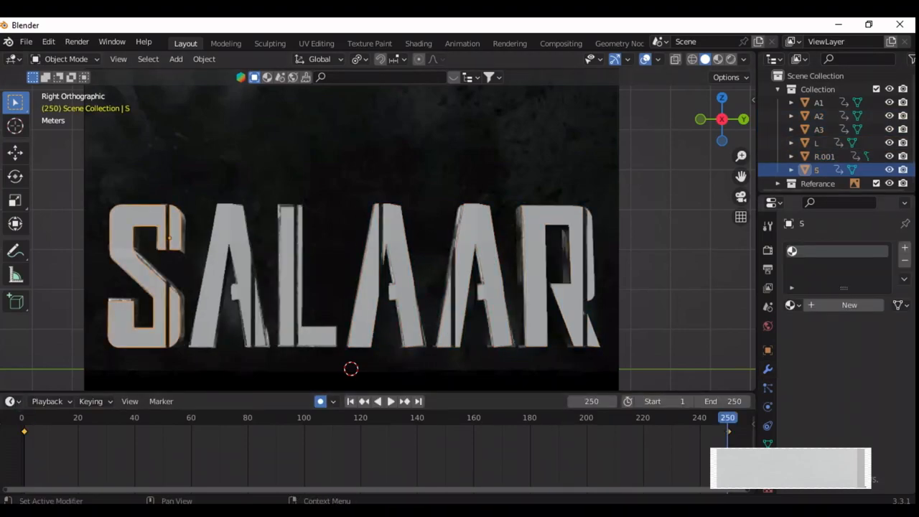
{"action": "left_click", "coordinate": [790, 304]}
{"action": "key", "text": "Return"}
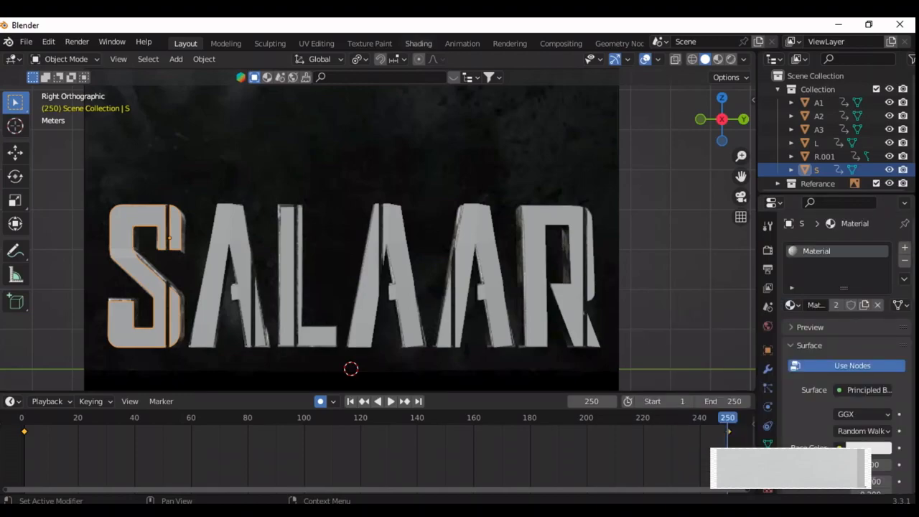
Add an Image Texture node to the S material, load Salaar concreat.jpg and connect its Color to the Base Color
{"action": "left_click", "coordinate": [418, 44]}
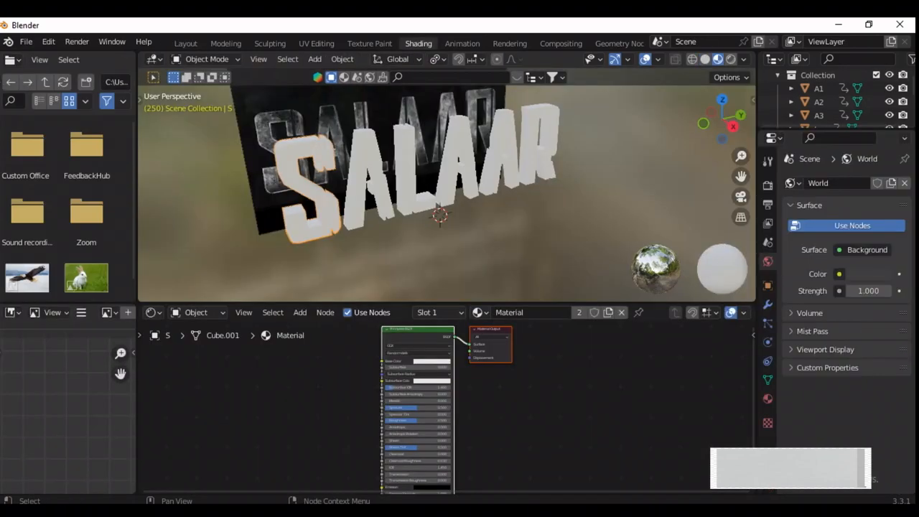
{"action": "key", "text": "shift+a"}
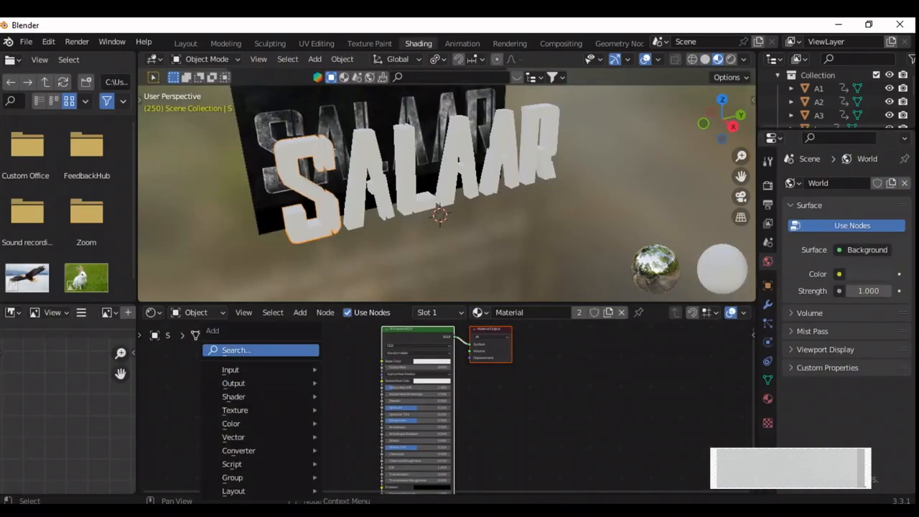
{"action": "left_click", "coordinate": [216, 350]}
{"action": "type", "text": "image"}
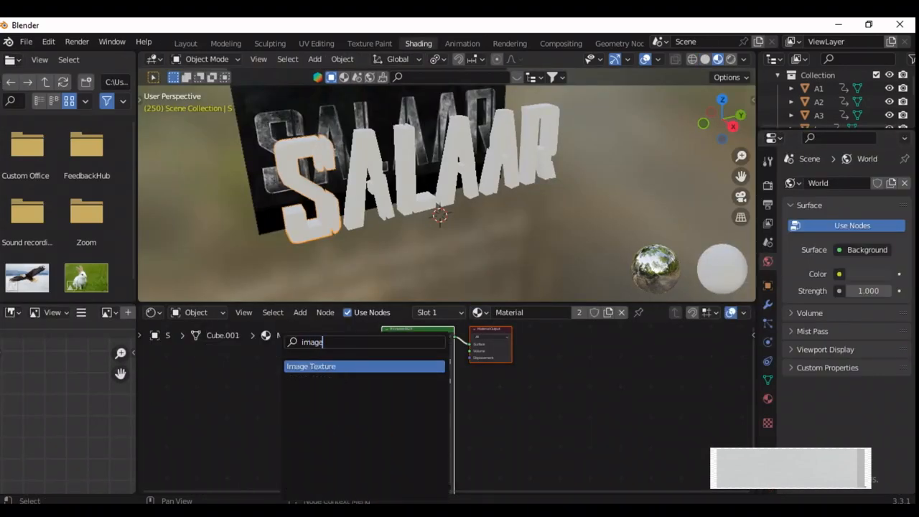
{"action": "key", "text": "Return"}
{"action": "left_click", "coordinate": [287, 355]}
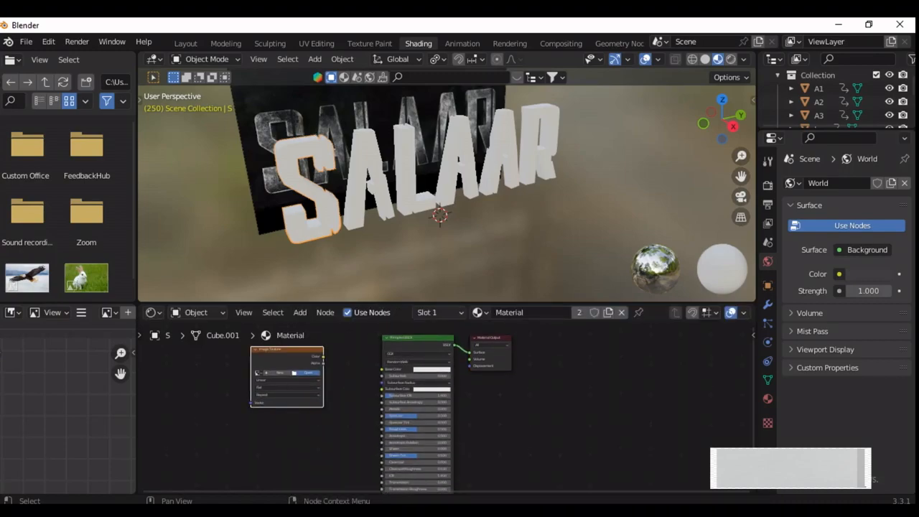
{"action": "left_click", "coordinate": [309, 373]}
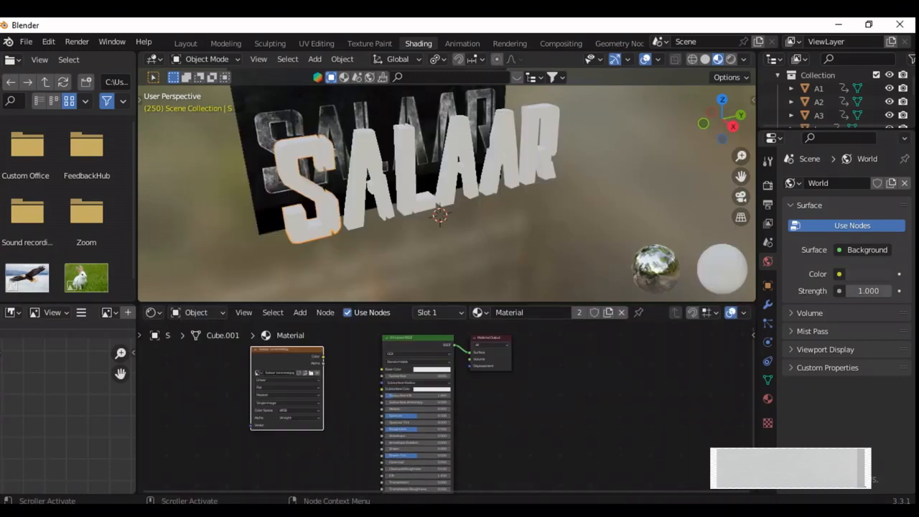
{"action": "left_click_drag", "start_coordinate": [323, 356], "coordinate": [382, 369]}
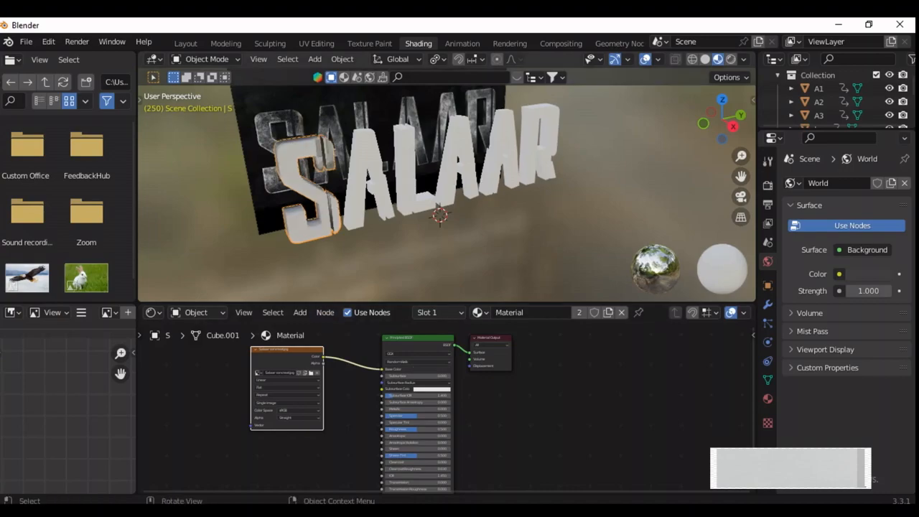
Open the S mesh for UV editing in the right orthographic view and unwrap it with Project from View
{"action": "left_click", "coordinate": [315, 43]}
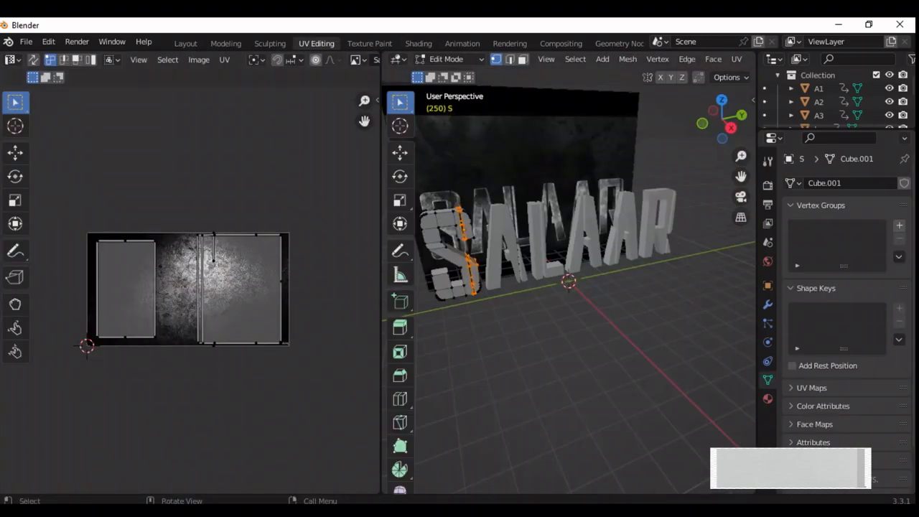
{"action": "left_click", "coordinate": [731, 125]}
{"action": "key", "text": "u"}
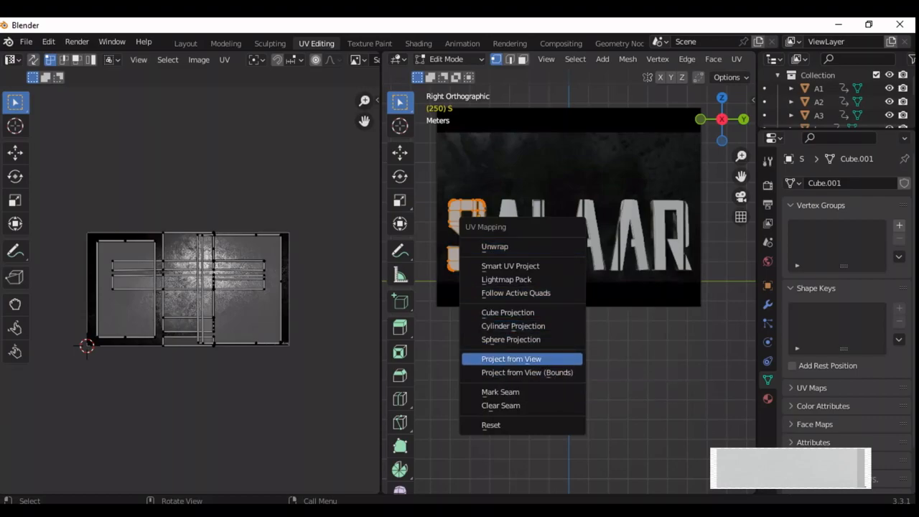
{"action": "left_click", "coordinate": [511, 358]}
Scale up the S UV island and position it over the dark left part of the concrete image
{"action": "key", "text": "a"}
{"action": "key", "text": "s"}
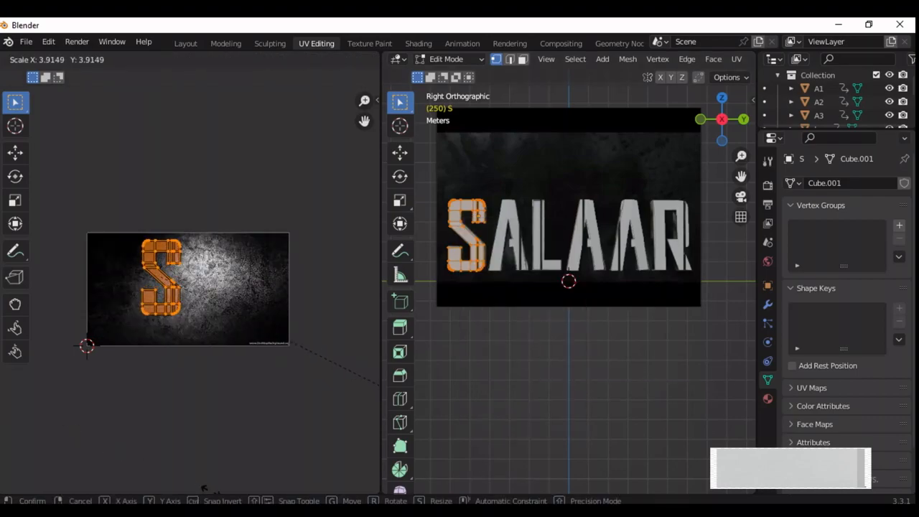
{"action": "key", "text": "Return"}
{"action": "key", "text": "g"}
{"action": "key", "text": "Return"}
{"action": "key", "text": "s"}
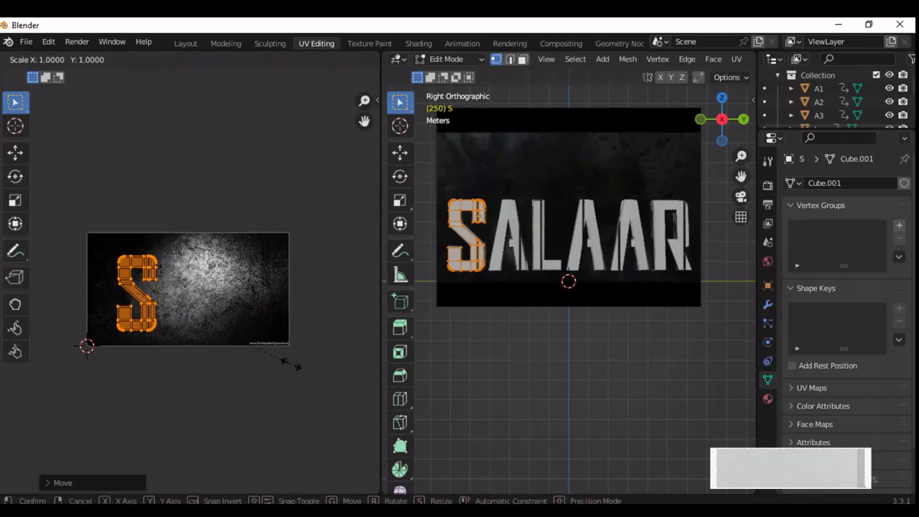
{"action": "key", "text": "Return"}
{"action": "key", "text": "g"}
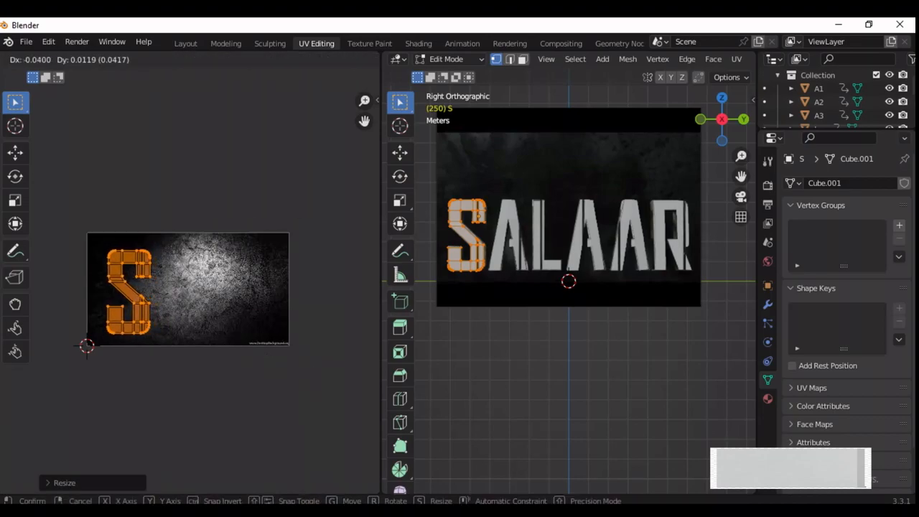
{"action": "key", "text": "Return"}
Select all six SALAAR letters, edit their meshes together and display them in material preview shading
{"action": "key", "text": "Tab"}
{"action": "left_click", "coordinate": [506, 222], "text": "shift"}
{"action": "left_click", "coordinate": [537, 233], "text": "shift"}
{"action": "left_click", "coordinate": [585, 224], "text": "shift"}
{"action": "left_click", "coordinate": [630, 223], "text": "shift"}
{"action": "left_click", "coordinate": [662, 230], "text": "shift"}
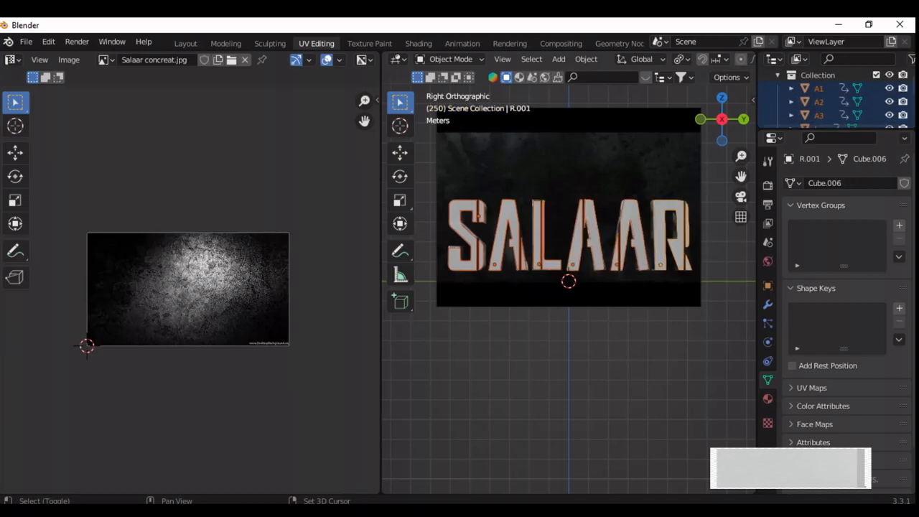
{"action": "key", "text": "Tab"}
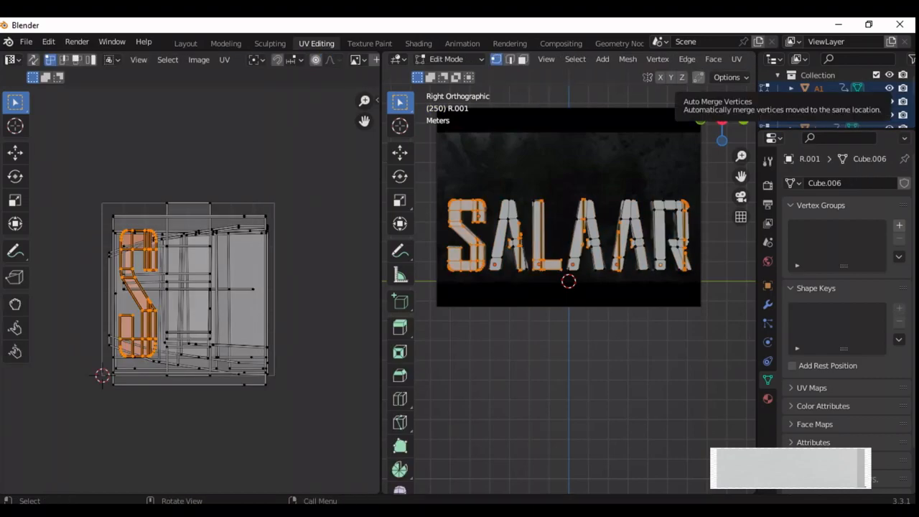
{"action": "key", "text": "z"}
{"action": "left_click", "coordinate": [766, 252]}
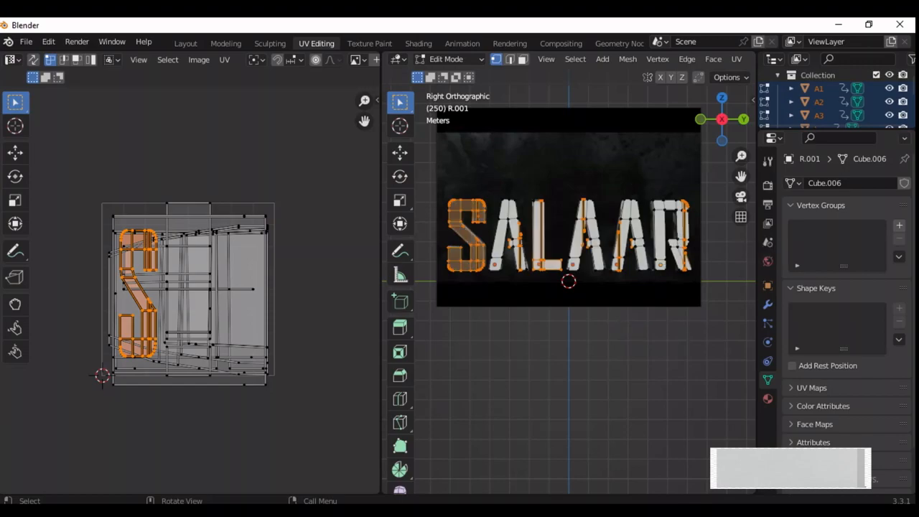
Select the geometry of all letters and unwrap it together with Project from View
{"action": "key", "text": "a"}
{"action": "key", "text": "s"}
{"action": "key", "text": "Escape"}
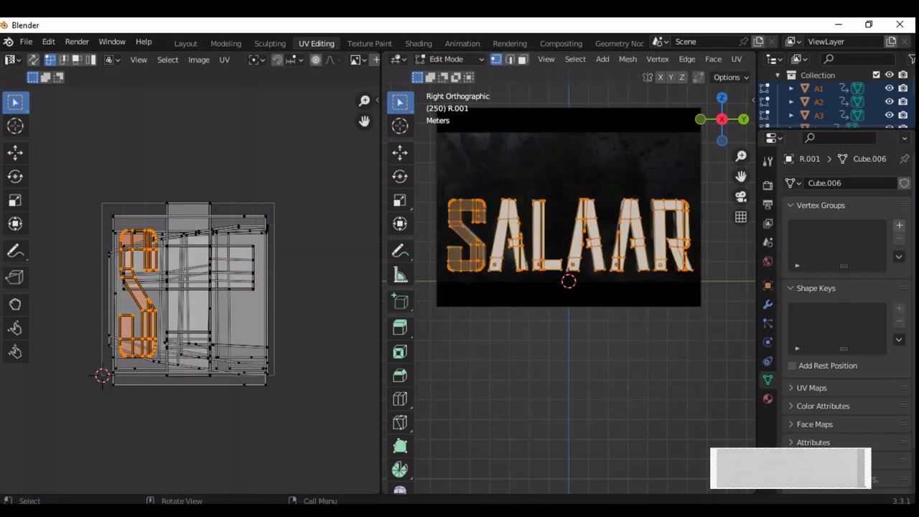
{"action": "key", "text": "u"}
{"action": "left_click", "coordinate": [585, 250]}
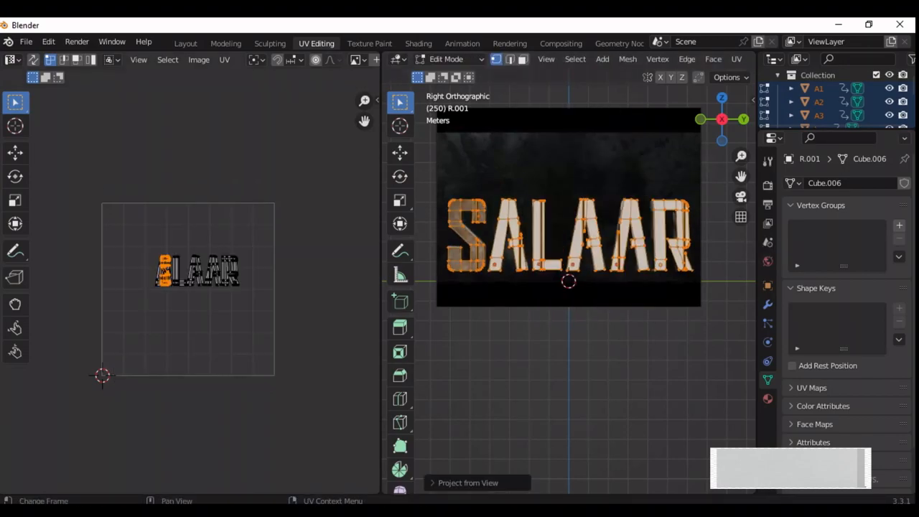
Move the S UV island about 0.11 left, clear of the first A, and show Salaar concreat.jpg behind the UVs
{"action": "key", "text": "g"}
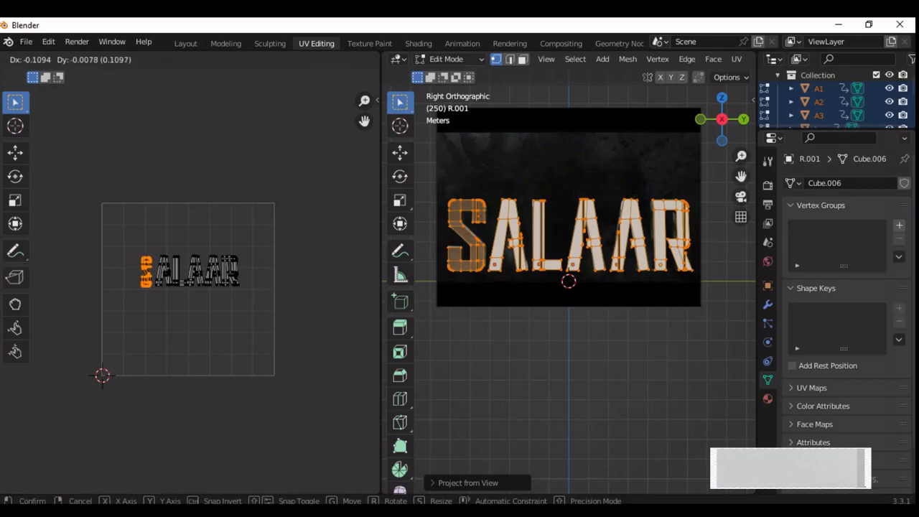
{"action": "key", "text": "Return"}
{"action": "left_click", "coordinate": [356, 59]}
{"action": "left_click", "coordinate": [400, 92]}
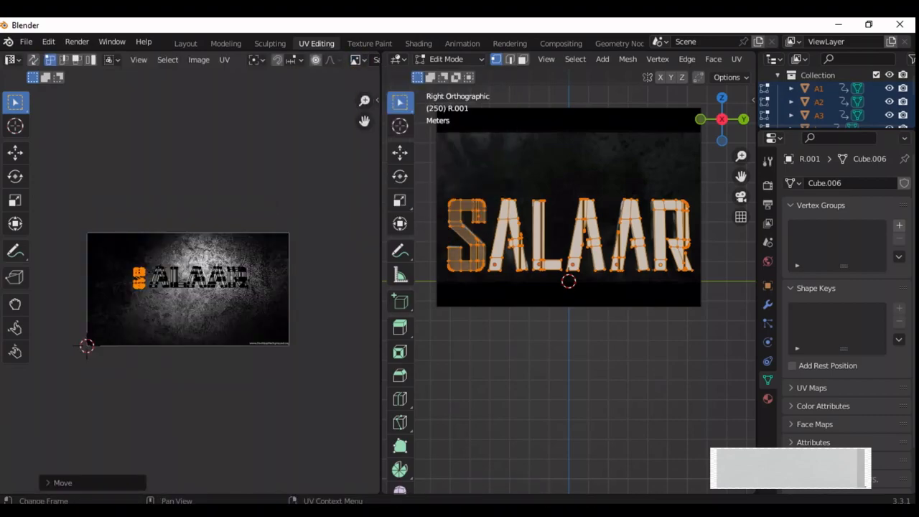
Scale all letter UVs up about 1.72 times, stretch them vertically and position them across the concrete image
{"action": "key", "text": "a"}
{"action": "key", "text": "g"}
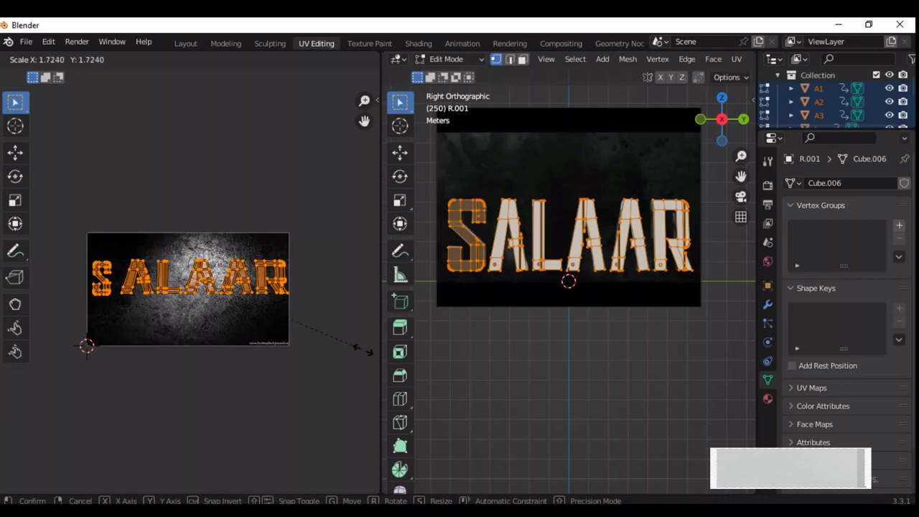
{"action": "left_click", "coordinate": [368, 348]}
{"action": "key", "text": "s"}
{"action": "key", "text": "x"}
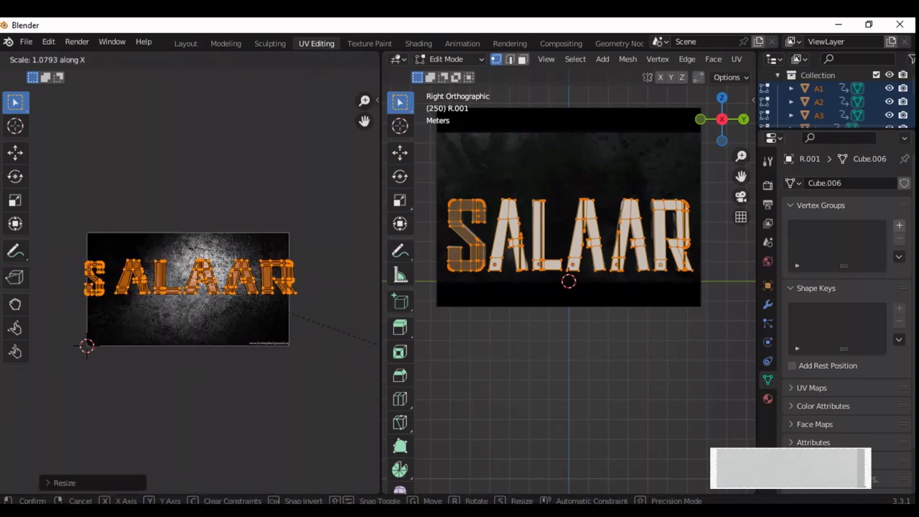
{"action": "key", "text": "Return"}
{"action": "key", "text": "g"}
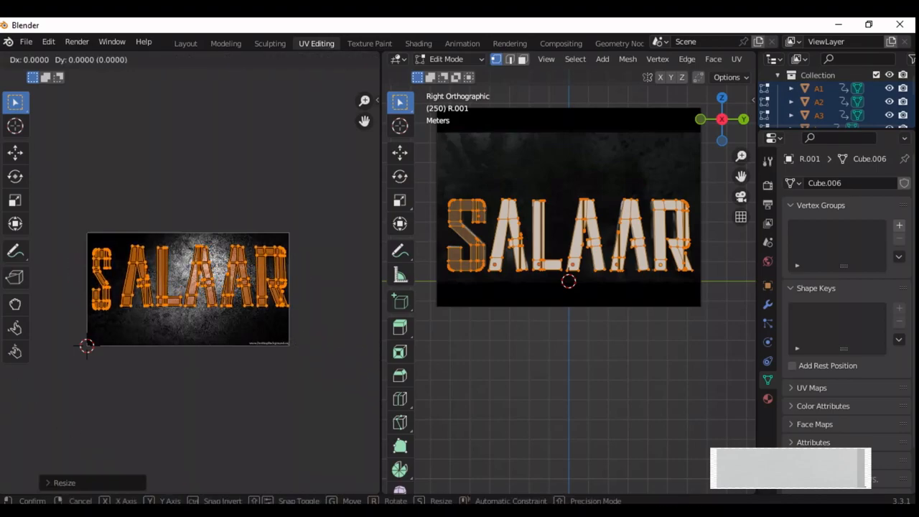
{"action": "key", "text": "Return"}
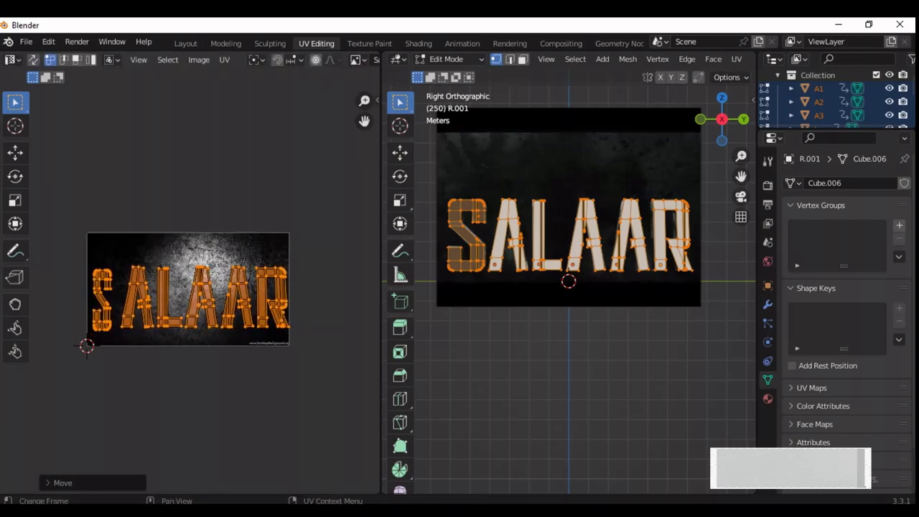
Move only the S UV island about 0.10 right and 0.14 up on the concrete image, and finish editing the meshes
{"action": "key", "text": "alt+a"}
{"action": "key", "text": "l"}
{"action": "key", "text": "g"}
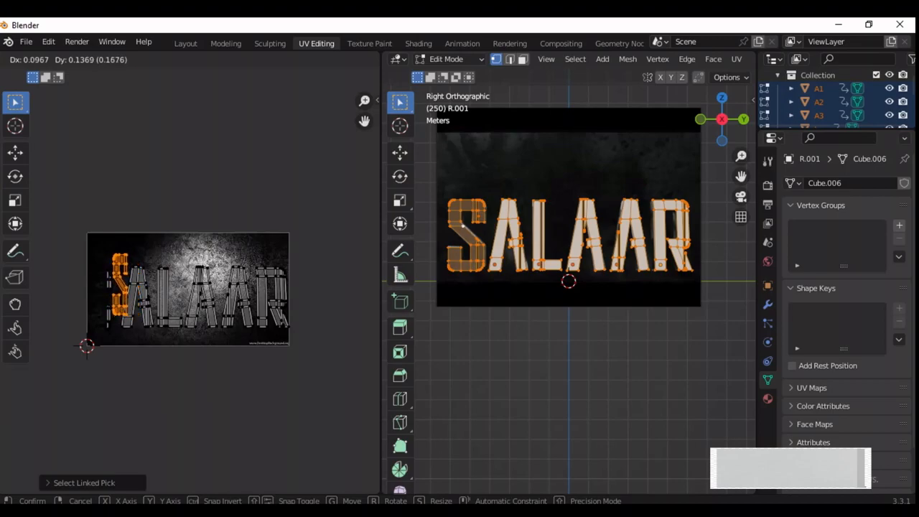
{"action": "key", "text": "Return"}
{"action": "key", "text": "Tab"}
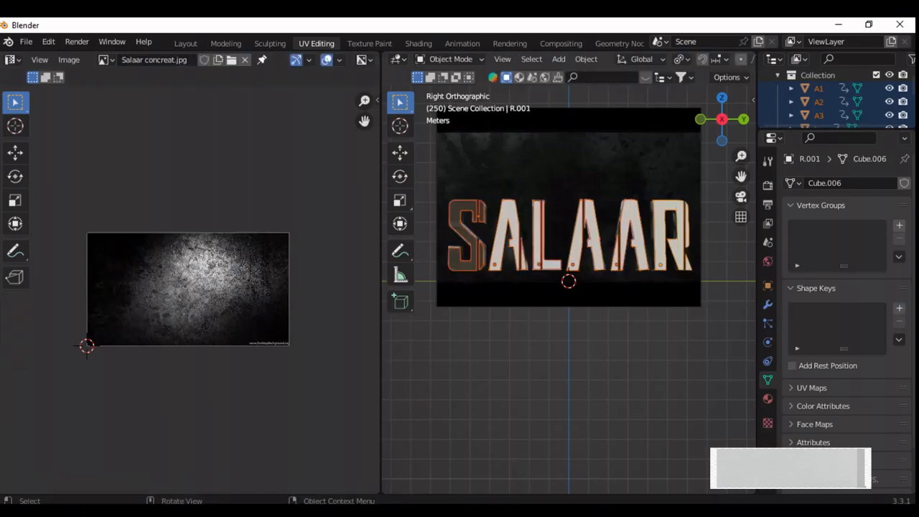
Assign the existing concrete material named Material to the first A and the L
{"action": "left_click", "coordinate": [507, 234]}
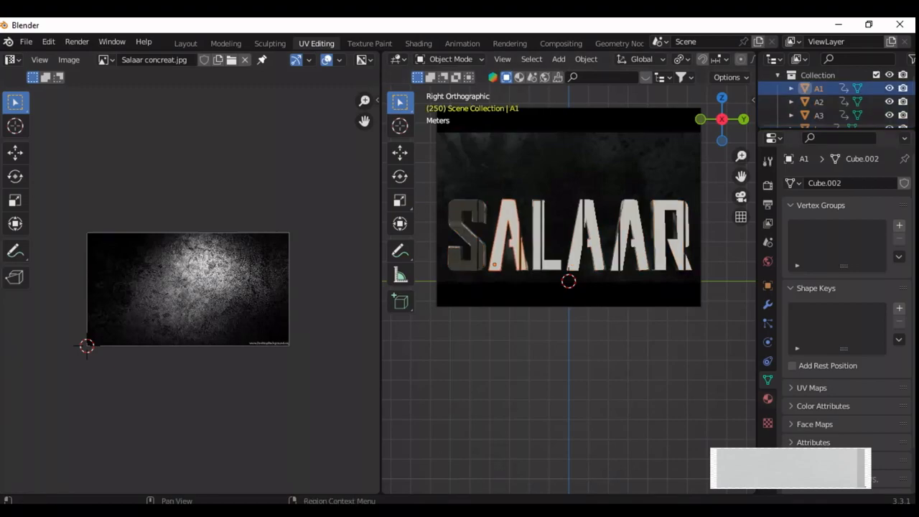
{"action": "left_click", "coordinate": [768, 400]}
{"action": "left_click", "coordinate": [794, 240]}
{"action": "double_click", "coordinate": [768, 261]}
{"action": "left_click", "coordinate": [539, 240]}
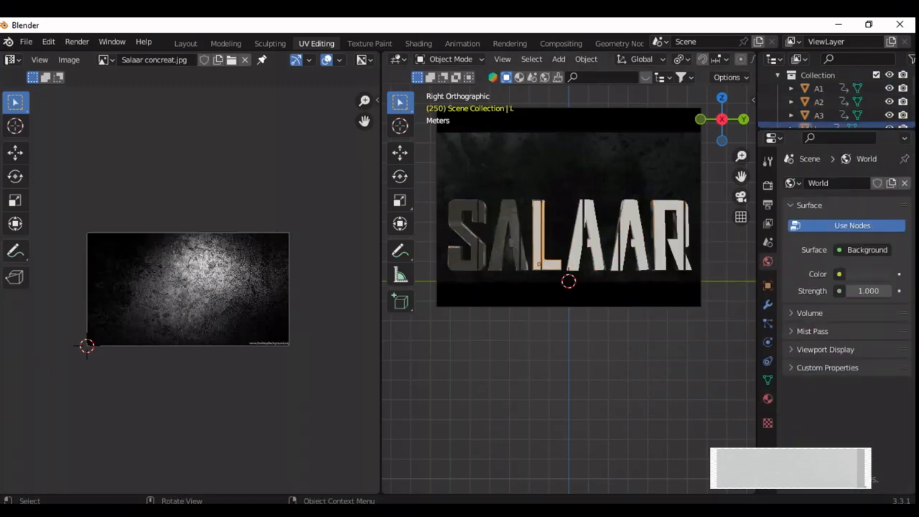
{"action": "left_click", "coordinate": [767, 399]}
{"action": "left_click", "coordinate": [794, 241]}
{"action": "left_click", "coordinate": [793, 240]}
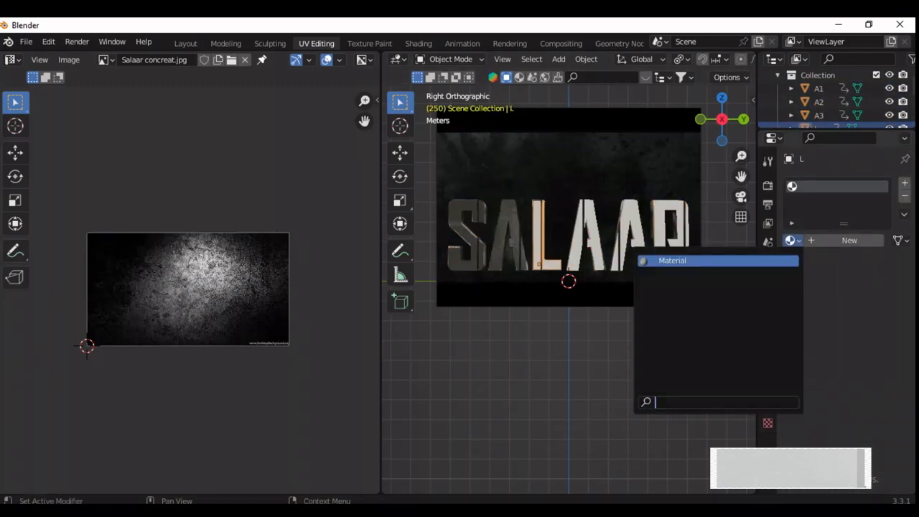
{"action": "left_click", "coordinate": [689, 260]}
Assign the existing Material to the second A, the third A and the R
{"action": "left_click", "coordinate": [819, 115]}
{"action": "left_click", "coordinate": [793, 240]}
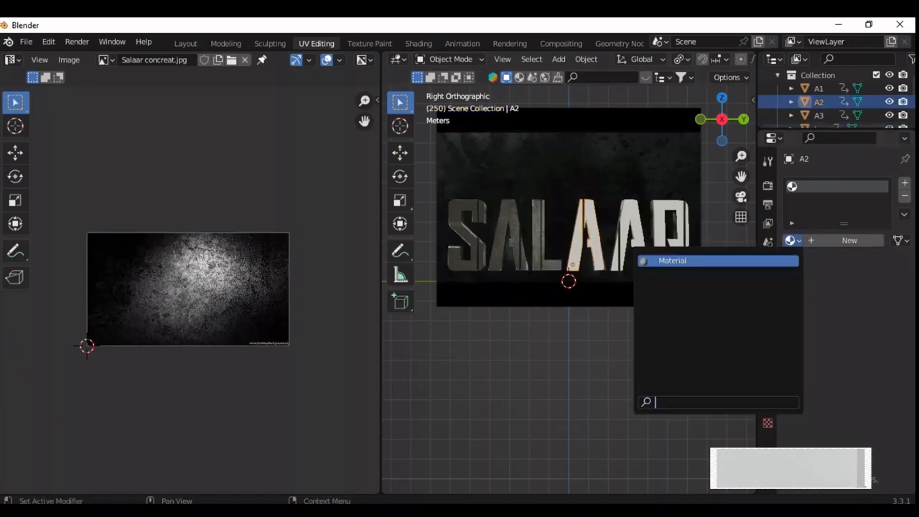
{"action": "left_click", "coordinate": [793, 240]}
{"action": "left_click", "coordinate": [680, 261]}
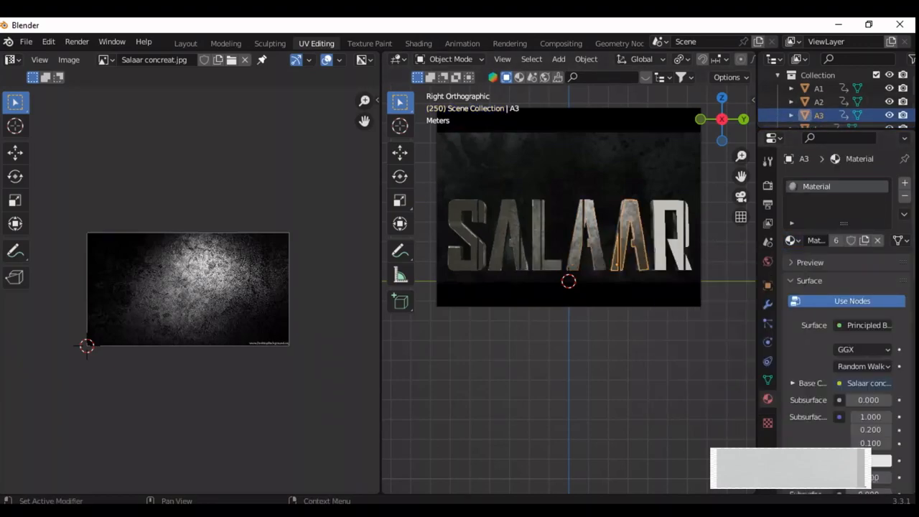
{"action": "left_click", "coordinate": [669, 240]}
{"action": "left_click", "coordinate": [793, 240]}
{"action": "left_click", "coordinate": [680, 261]}
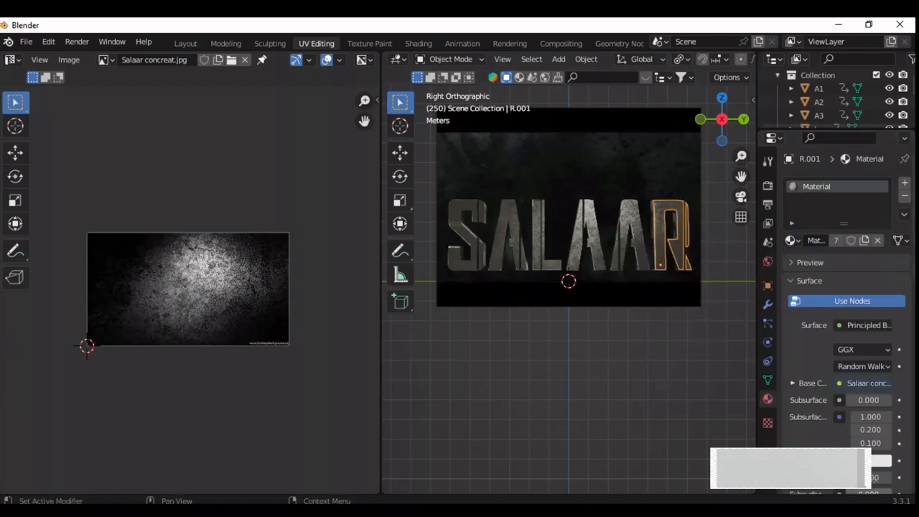
Set the letters' shared material to Roughness 1.000 and Metallic 0.130
{"action": "scroll", "coordinate": [844, 323], "scroll_direction": "down", "scroll_amount": 9}
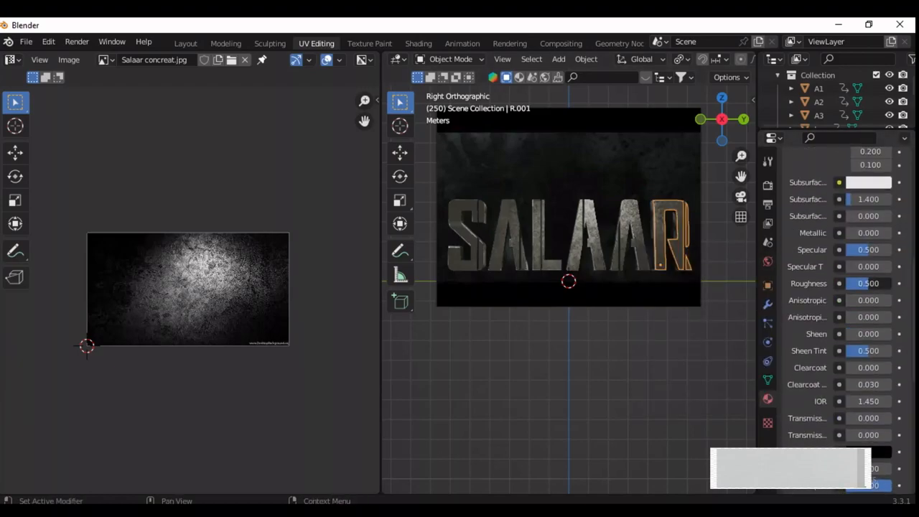
{"action": "left_click_drag", "start_coordinate": [868, 283], "coordinate": [890, 283]}
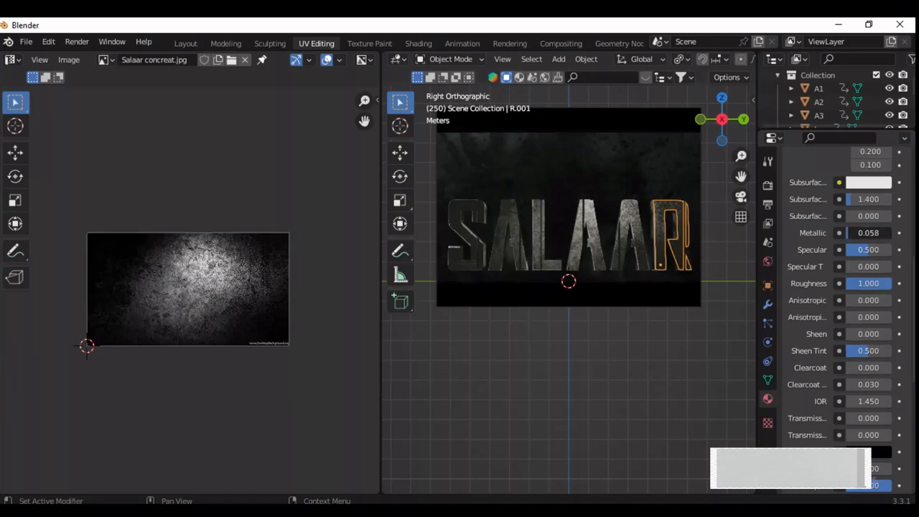
{"action": "scroll", "coordinate": [843, 324], "scroll_direction": "up", "scroll_amount": 10}
{"action": "scroll", "coordinate": [844, 323], "scroll_direction": "down", "scroll_amount": 15}
{"action": "scroll", "coordinate": [843, 323], "scroll_direction": "up", "scroll_amount": 2}
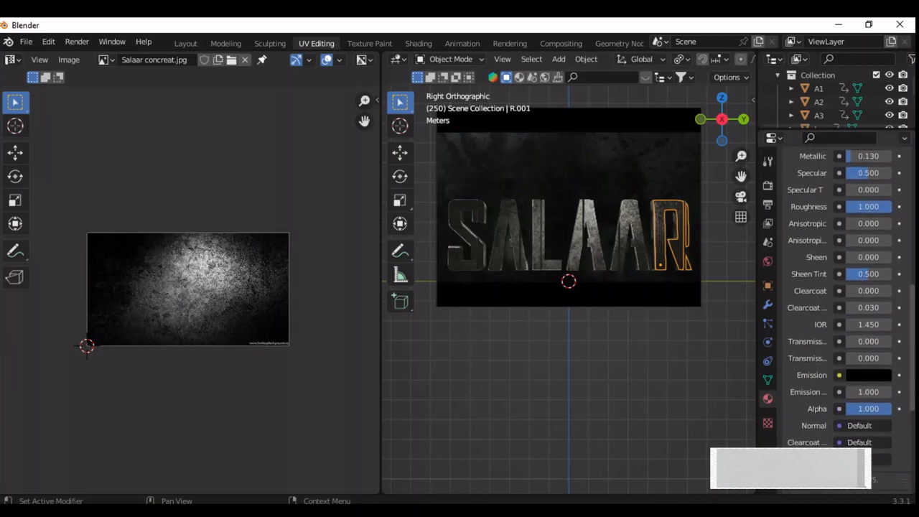
Add a camera to the scene in the Layout workspace and look through it
{"action": "left_click", "coordinate": [185, 43]}
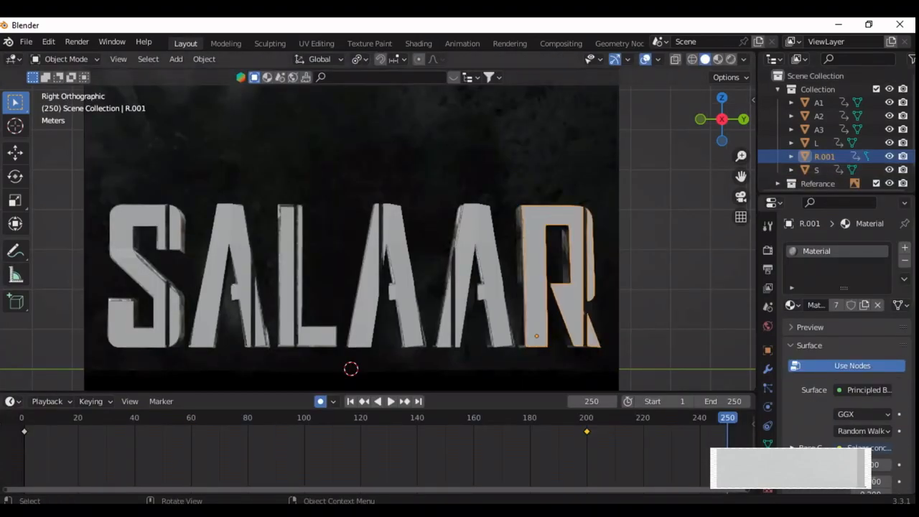
{"action": "key", "text": "shift+a"}
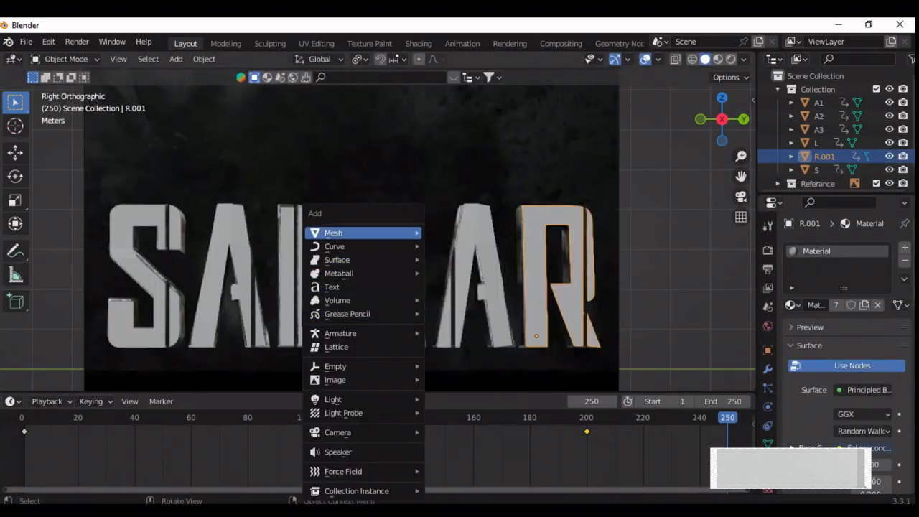
{"action": "mouse_move", "coordinate": [337, 432]}
{"action": "left_click", "coordinate": [488, 432]}
{"action": "key", "text": "KP_0"}
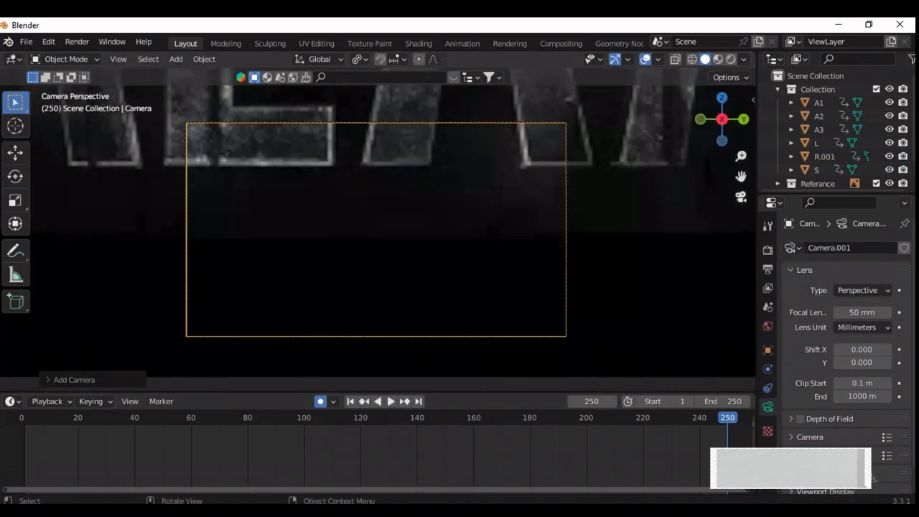
Move the camera back along X and raise it along Z until the whole SALAAR title is inside the frame
{"action": "key", "text": "g"}
{"action": "key", "text": "z"}
{"action": "key", "text": "y"}
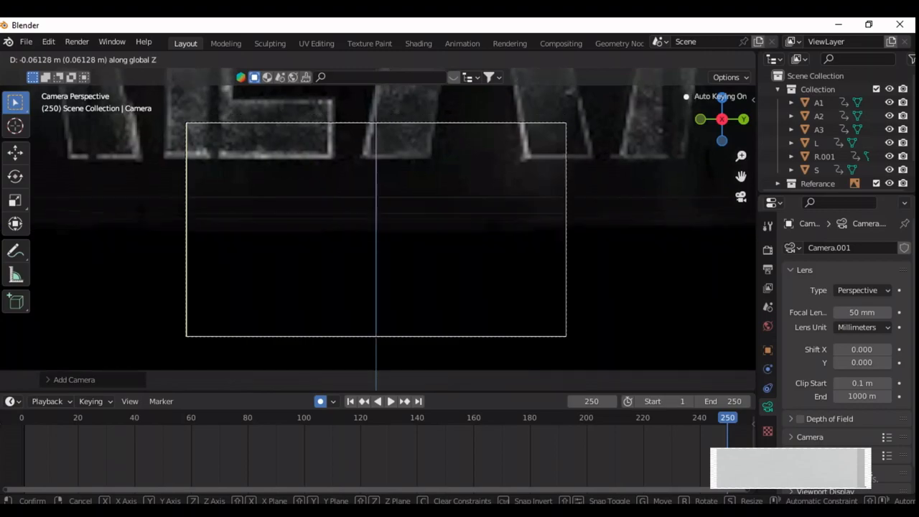
{"action": "key", "text": "x"}
{"action": "key", "text": "Return"}
{"action": "key", "text": "g"}
{"action": "key", "text": "z"}
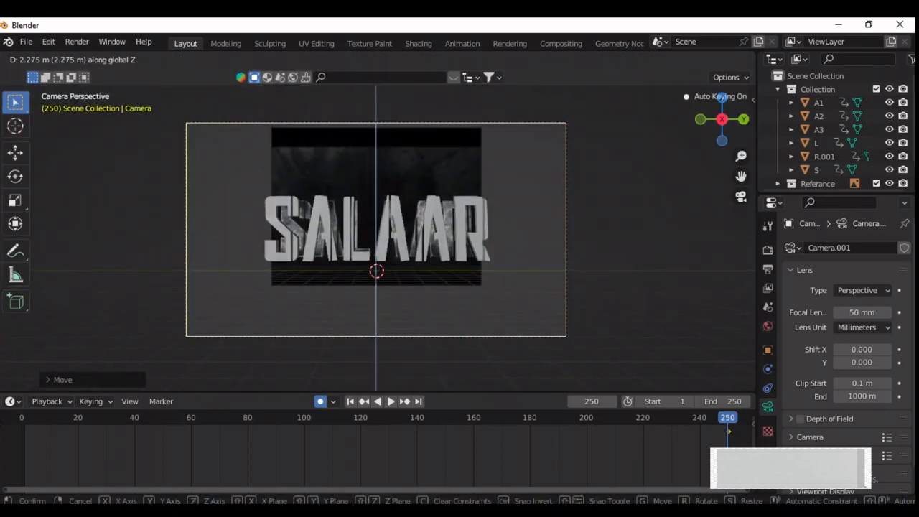
{"action": "key", "text": "Return"}
Exclude the Referance collection from the view layer so that only the letters remain in the camera view
{"action": "left_click", "coordinate": [377, 172]}
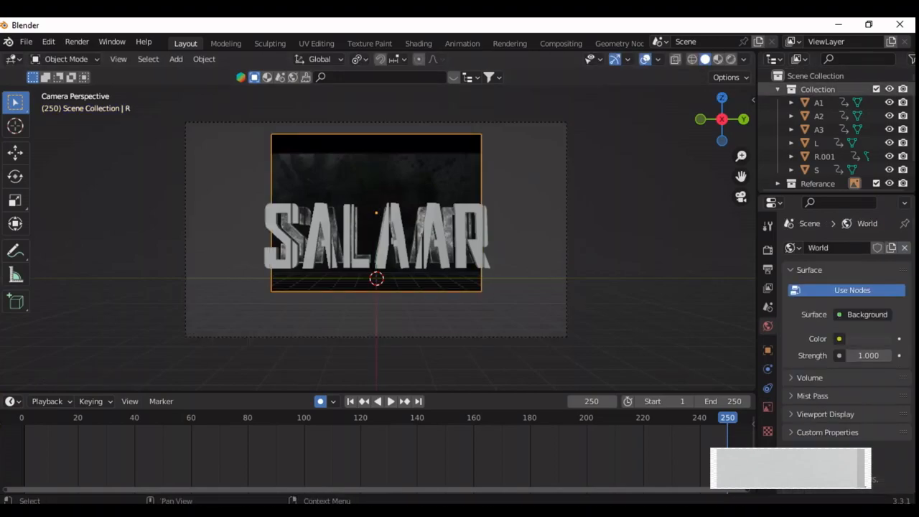
{"action": "left_click", "coordinate": [777, 89]}
{"action": "left_click_drag", "start_coordinate": [906, 103], "coordinate": [911, 103]}
{"action": "left_click", "coordinate": [876, 103]}
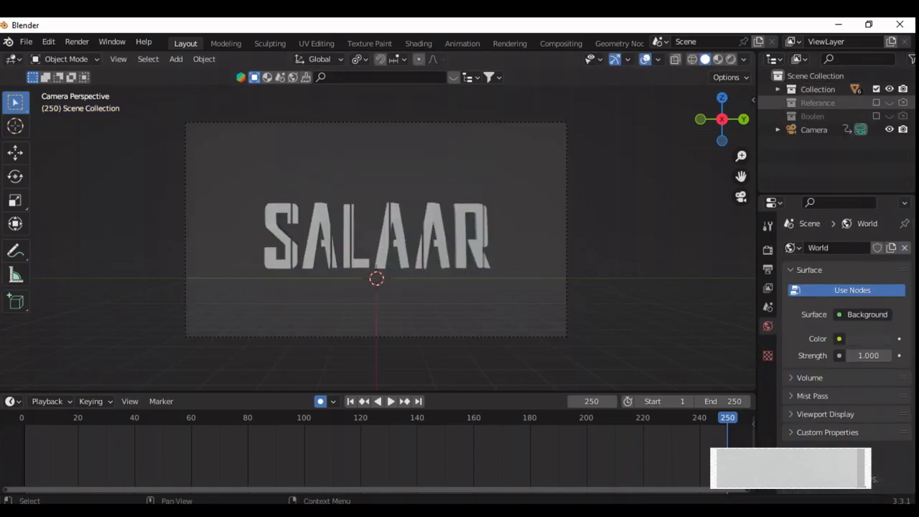
Move the camera closer along X so the SALAAR letters fill most of the frame width
{"action": "left_click", "coordinate": [813, 129]}
{"action": "key", "text": "g"}
{"action": "key", "text": "x"}
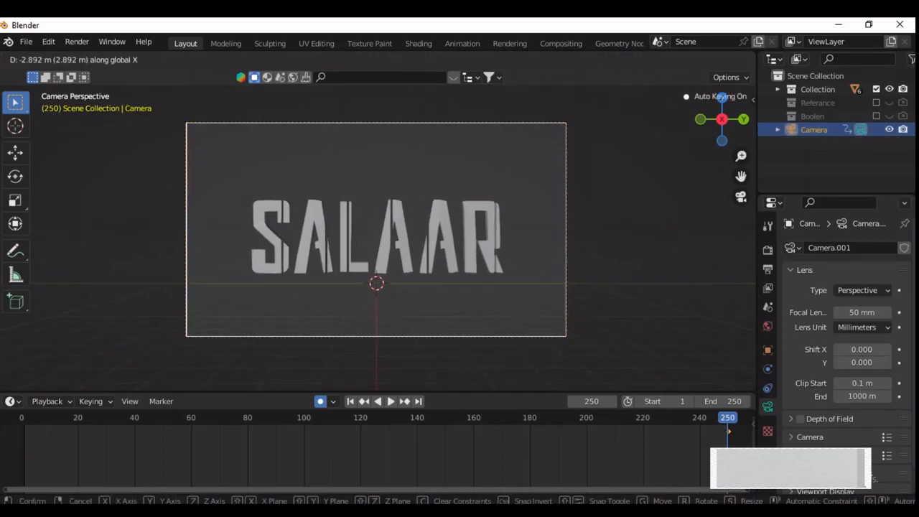
{"action": "key", "text": "Return"}
Add a plane, stand it upright facing the camera and scale it up beyond the frame's width
{"action": "key", "text": "shift+a"}
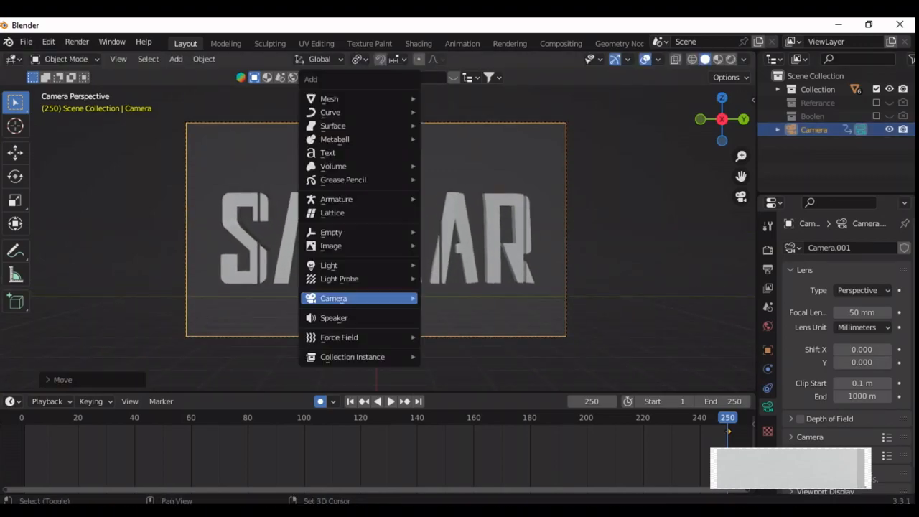
{"action": "mouse_move", "coordinate": [359, 98]}
{"action": "left_click", "coordinate": [451, 98]}
{"action": "key", "text": "r"}
{"action": "key", "text": "x"}
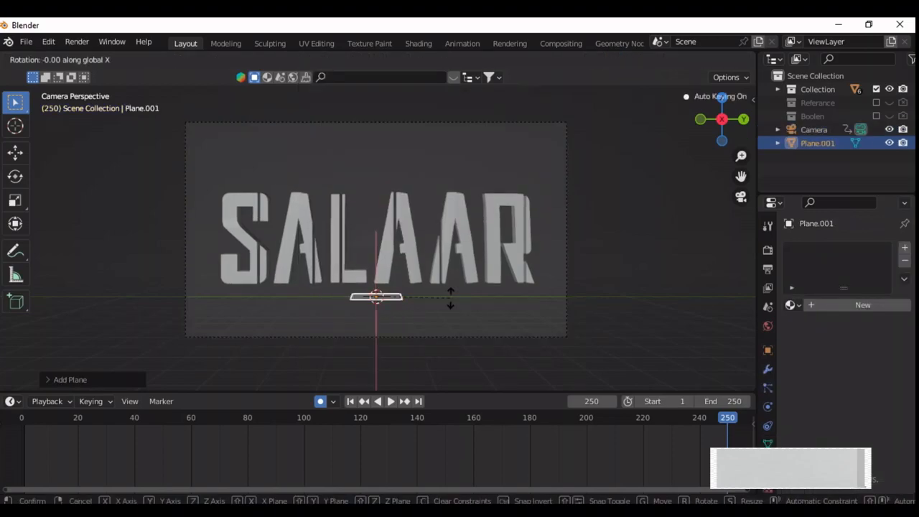
{"action": "key", "text": "Return"}
{"action": "key", "text": "s"}
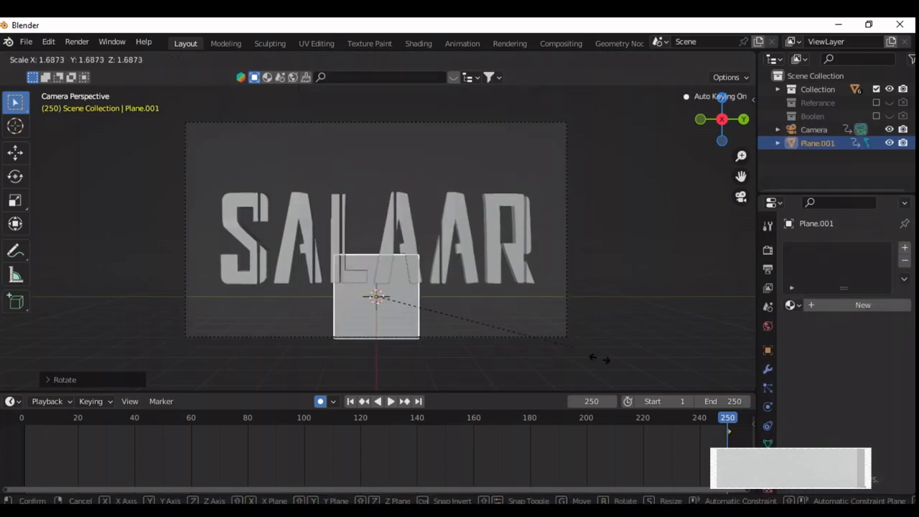
{"action": "key", "text": "Return"}
Move the plane along X to sit behind the letters and stretch it about 1.26 times along Y as a backdrop
{"action": "key", "text": "g"}
{"action": "key", "text": "y"}
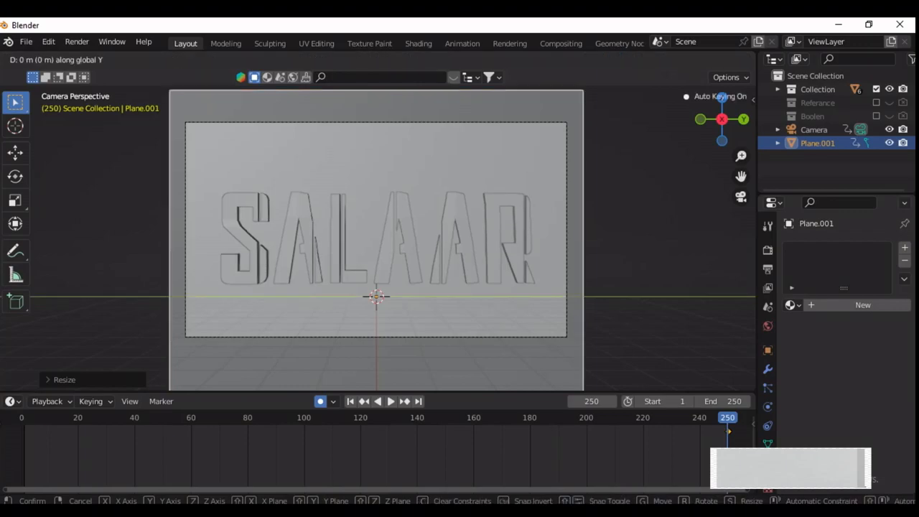
{"action": "key", "text": "x"}
{"action": "key", "text": "Return"}
{"action": "key", "text": "s"}
{"action": "key", "text": "x"}
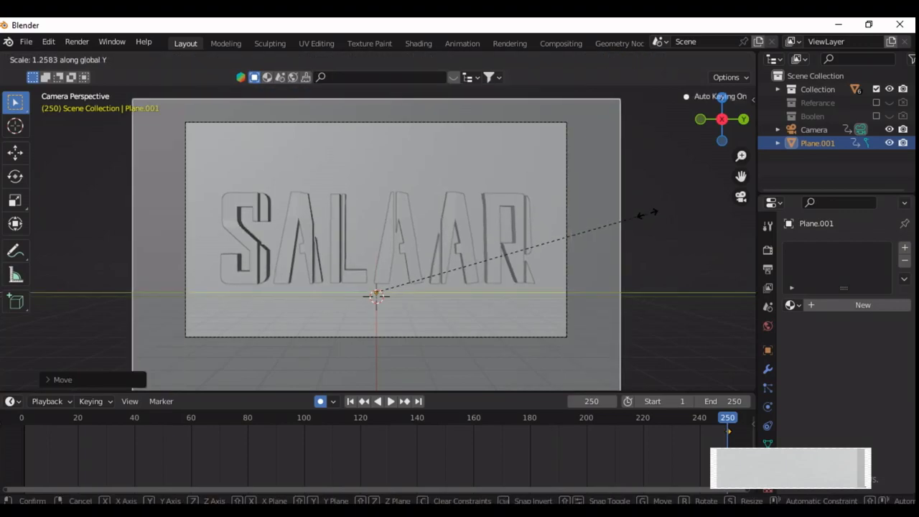
{"action": "key", "text": "Return"}
{"action": "left_click_drag", "start_coordinate": [703, 120], "coordinate": [655, 137]}
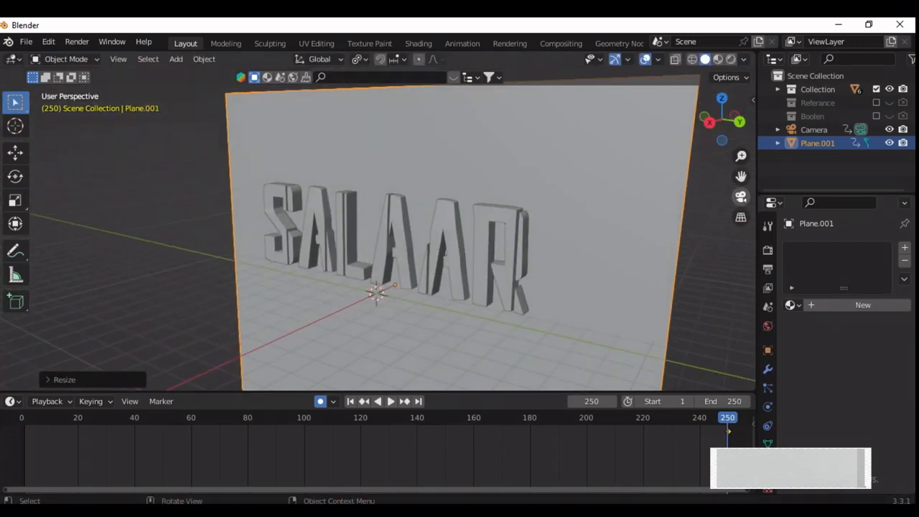
{"action": "left_click", "coordinate": [741, 197]}
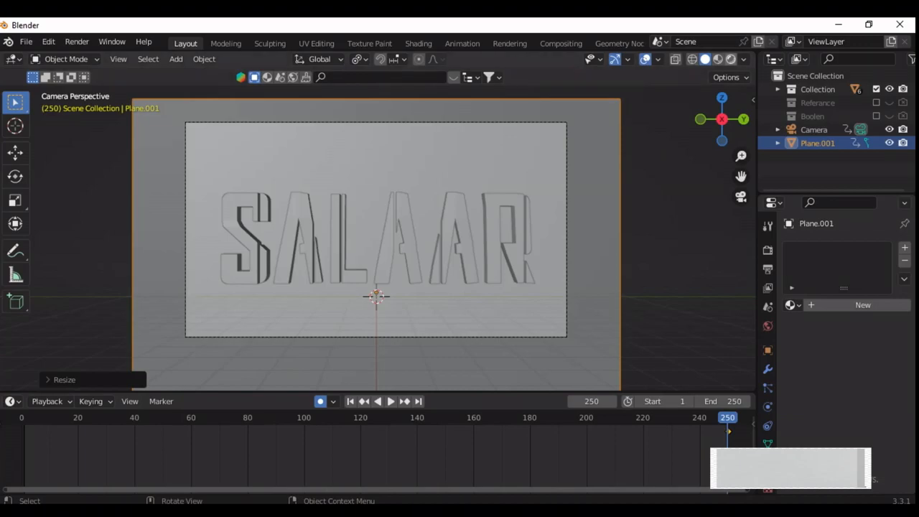
Display the camera view in rendered shading and go back to frame 1
{"action": "left_click", "coordinate": [731, 60]}
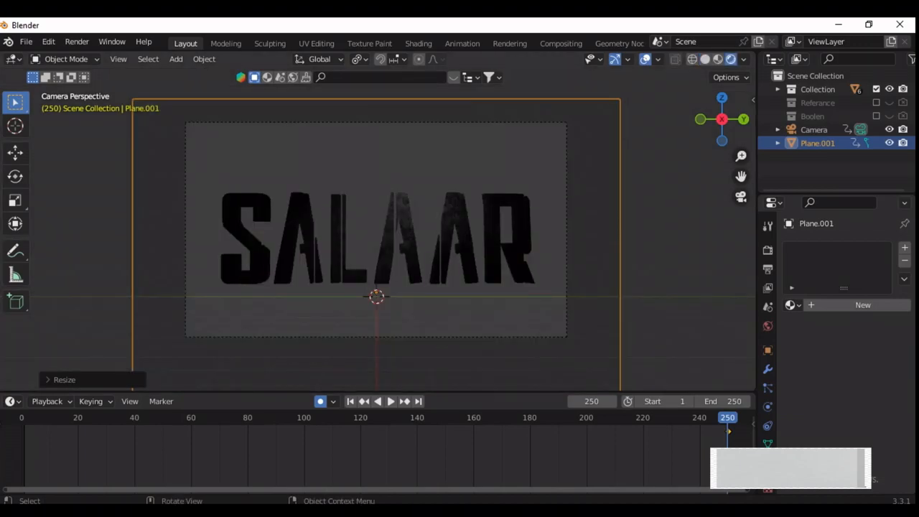
{"action": "key", "text": "shift+Left"}
{"action": "key", "text": "shift+a"}
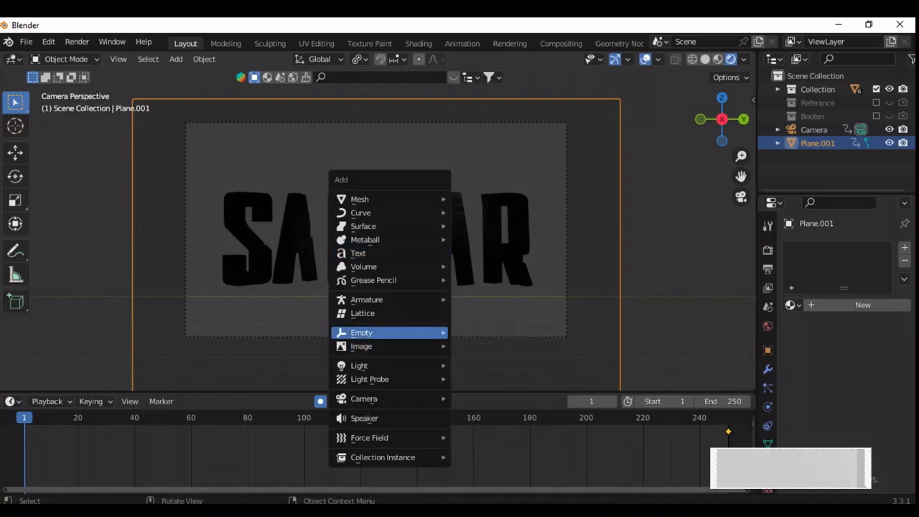
{"action": "key", "text": "Escape"}
Give the backdrop plane a new material named BG with a black base color
{"action": "left_click", "coordinate": [793, 305]}
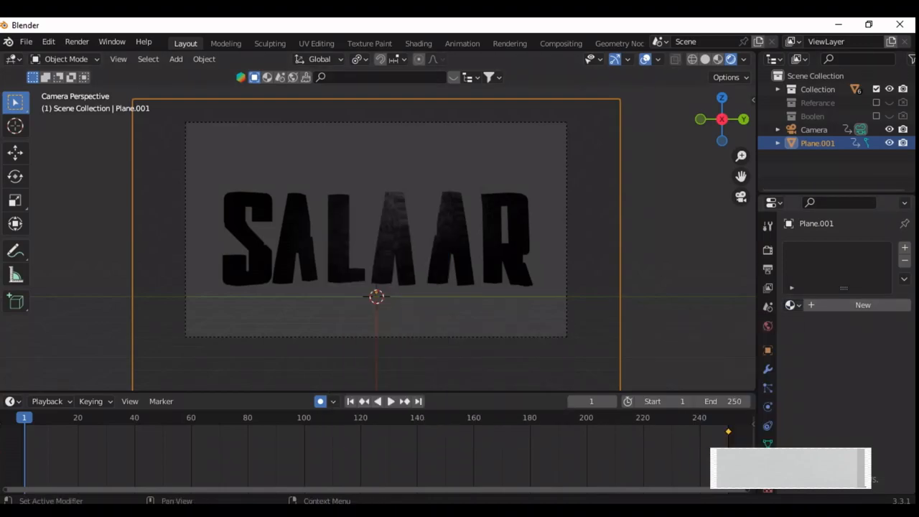
{"action": "left_click", "coordinate": [863, 304]}
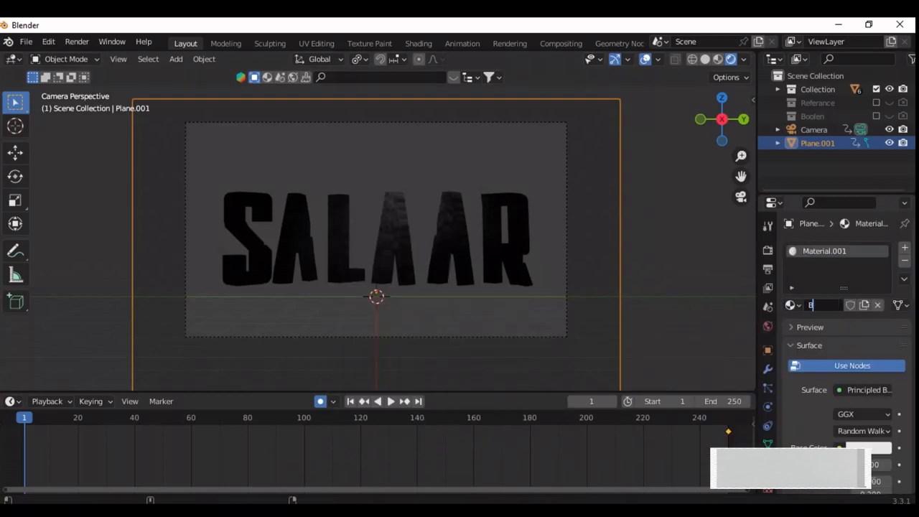
{"action": "left_click", "coordinate": [879, 447]}
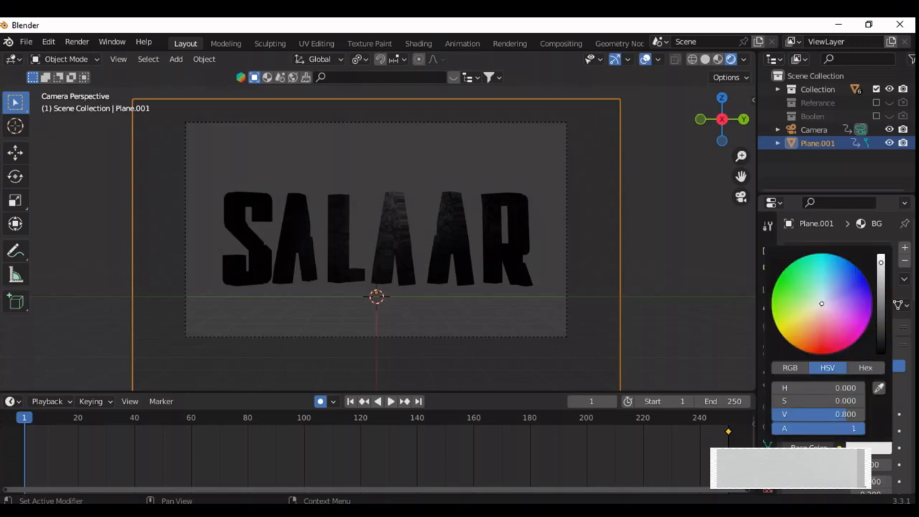
{"action": "left_click_drag", "start_coordinate": [881, 262], "coordinate": [881, 350]}
Add an area light with a size of about 6.08 m and set its power to 100 W
{"action": "key", "text": "shift+a"}
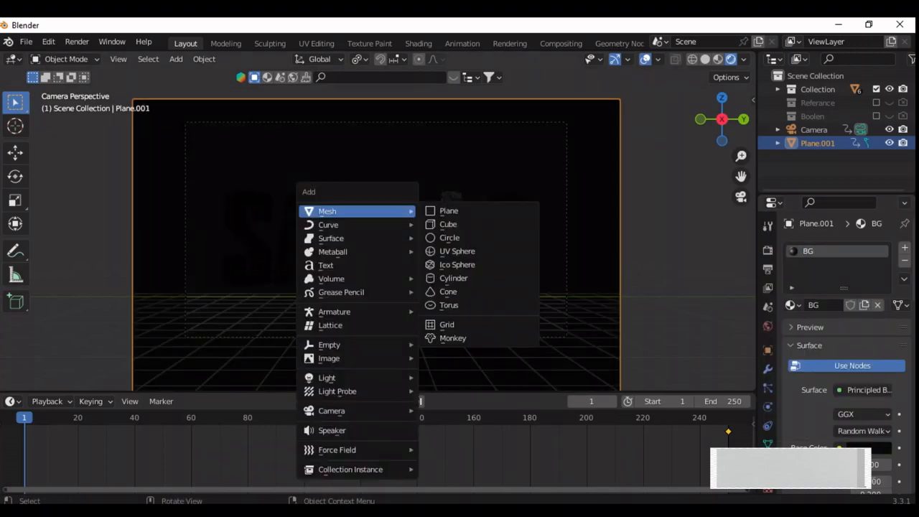
{"action": "mouse_move", "coordinate": [327, 378]}
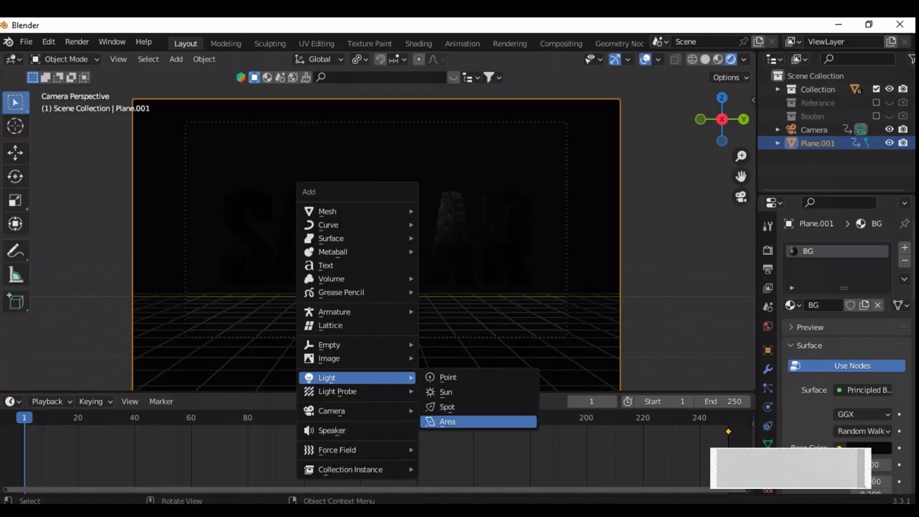
{"action": "left_click", "coordinate": [447, 422]}
{"action": "left_click_drag", "start_coordinate": [862, 424], "coordinate": [901, 424]}
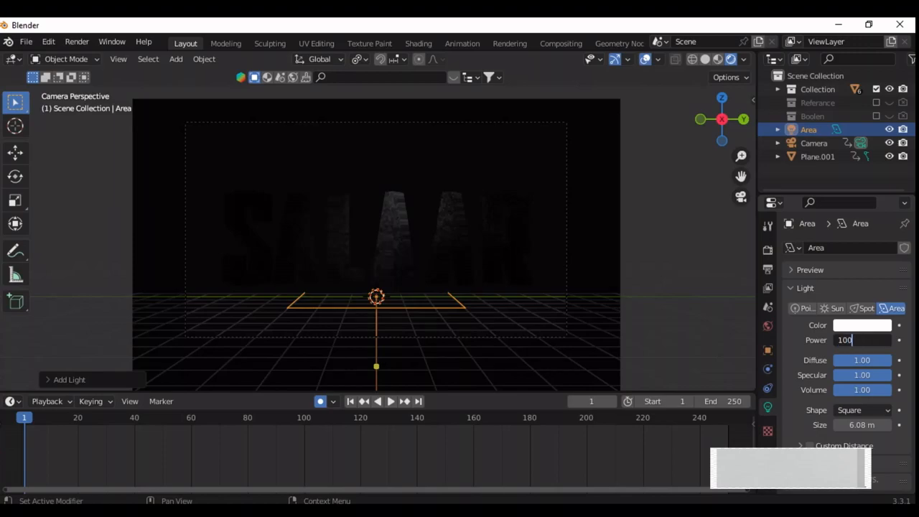
{"action": "key", "text": "Return"}
Rotate the area light about the global X and Z axes so it points sideways across the letters
{"action": "key", "text": "r"}
{"action": "key", "text": "x"}
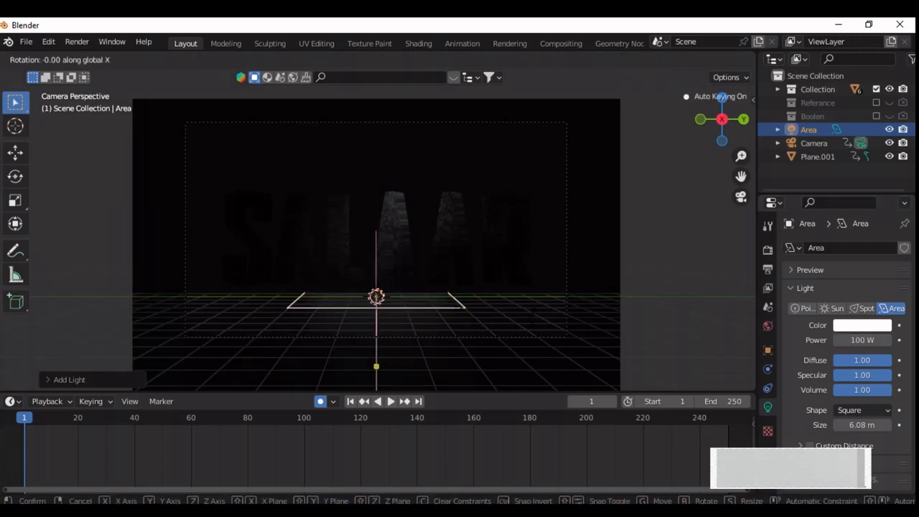
{"action": "key", "text": "z"}
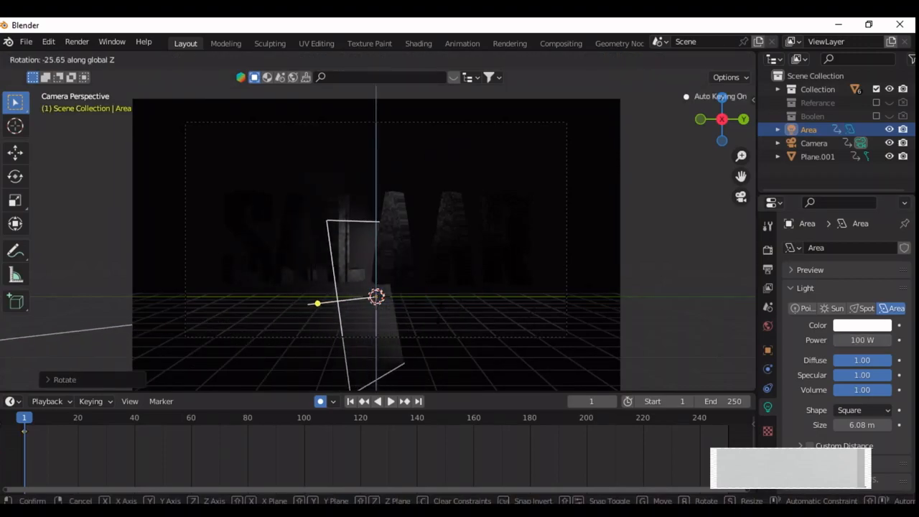
Move the area light along X and Y to a spot beside the final R of the letters
{"action": "key", "text": "g"}
{"action": "left_click", "coordinate": [505, 237]}
{"action": "key", "text": "g"}
{"action": "key", "text": "y"}
{"action": "left_click", "coordinate": [601, 246]}
{"action": "key", "text": "g"}
{"action": "key", "text": "x"}
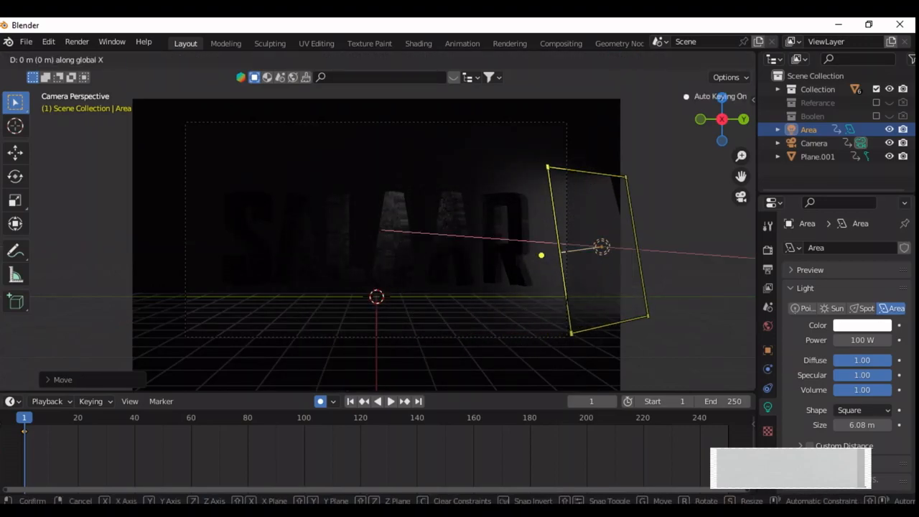
{"action": "key", "text": "Return"}
{"action": "key", "text": "g"}
{"action": "key", "text": "y"}
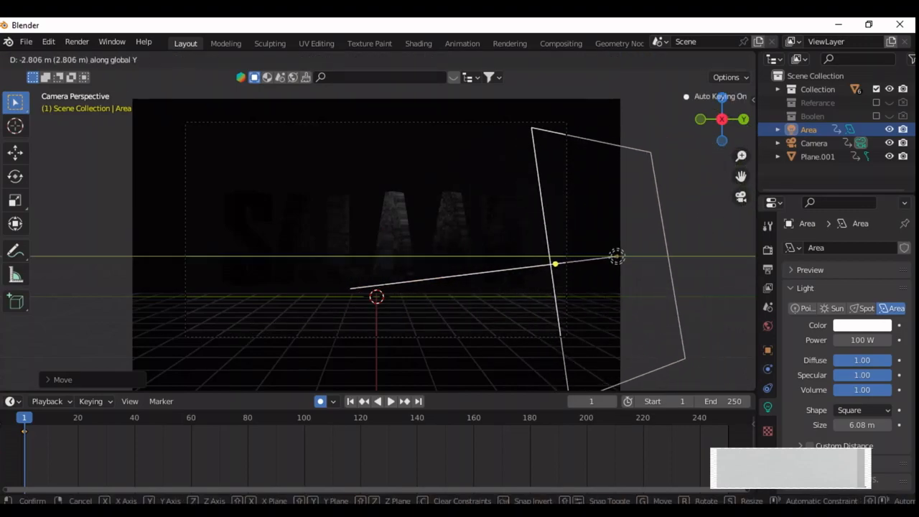
{"action": "left_click", "coordinate": [615, 256]}
Set the area light's power to 300 W and shift it about 1.7 m toward the letters along Y
{"action": "type", "text": "300"}
{"action": "key", "text": "Return"}
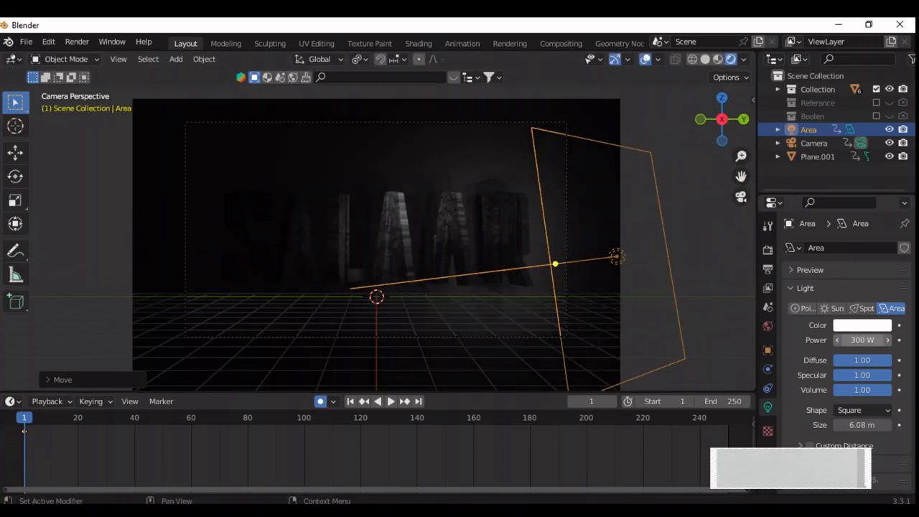
{"action": "key", "text": "g"}
{"action": "key", "text": "y"}
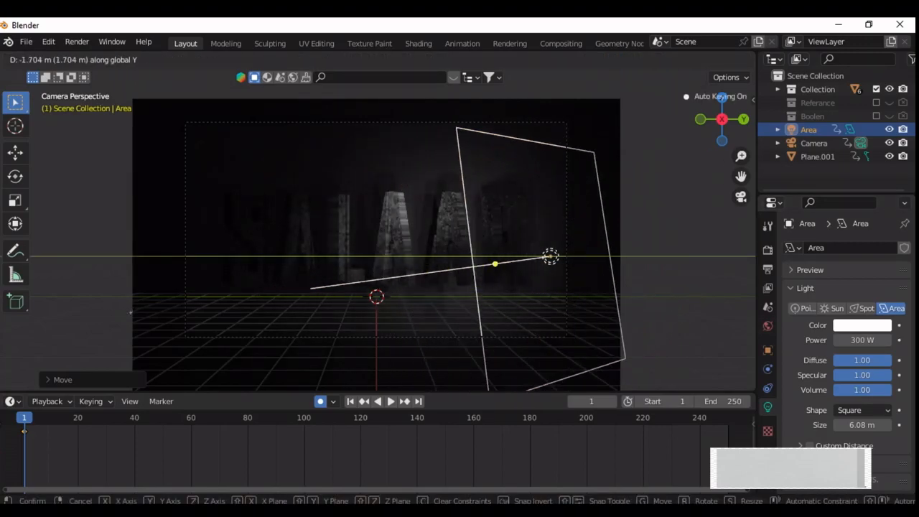
{"action": "left_click", "coordinate": [550, 257]}
Move the backdrop plane about 13 m back along X and scale it about 1.5 times along Y and 1.33 along Z
{"action": "left_click", "coordinate": [817, 156]}
{"action": "key", "text": "g"}
{"action": "key", "text": "x"}
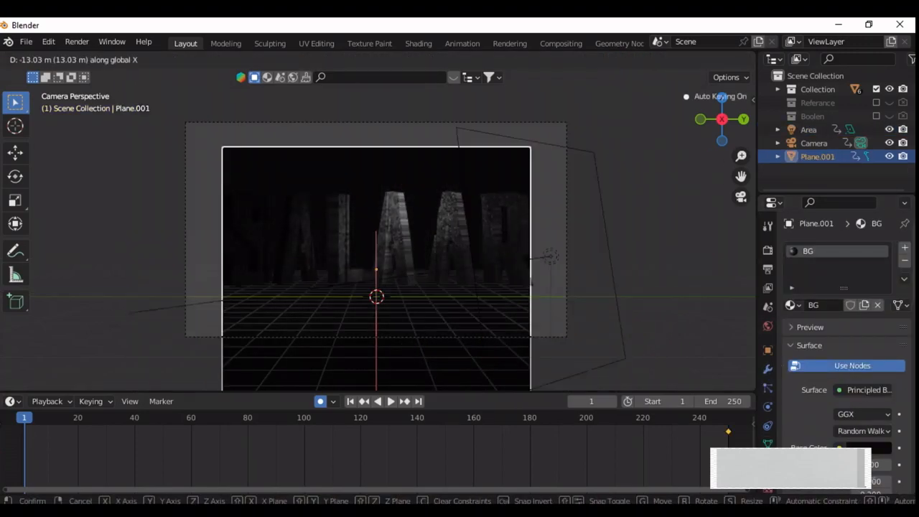
{"action": "key", "text": "Return"}
{"action": "key", "text": "s"}
{"action": "key", "text": "y"}
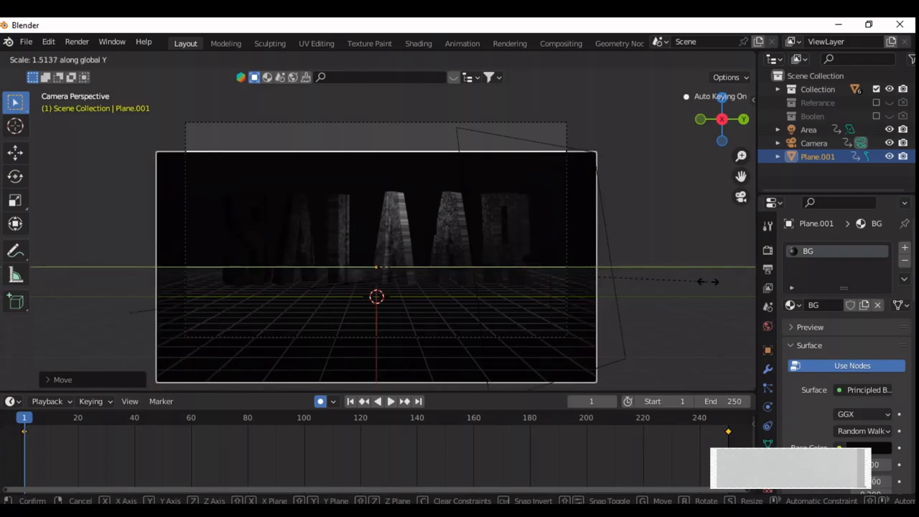
{"action": "key", "text": "y"}
{"action": "key", "text": "y"}
{"action": "key", "text": "z"}
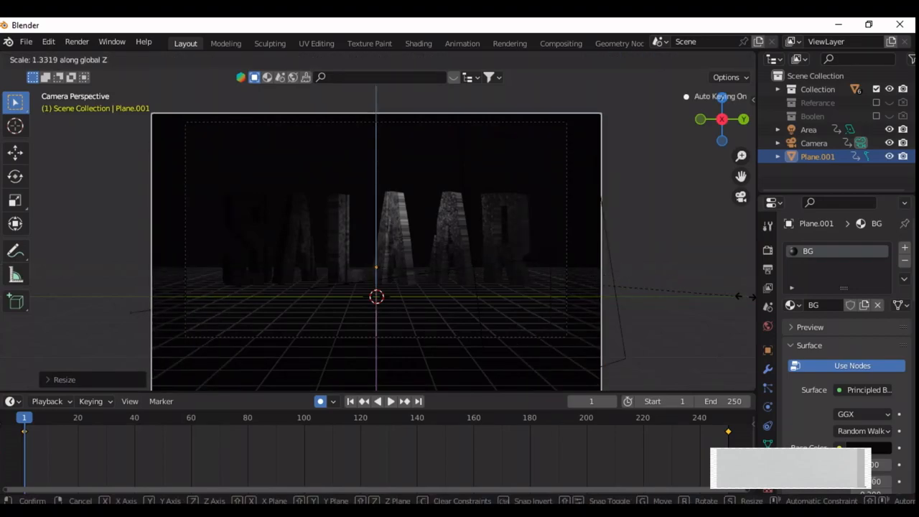
{"action": "key", "text": "Return"}
Animate the area light's power from 0 W at frame 1 to 500 W at frame 250
{"action": "left_click", "coordinate": [614, 284]}
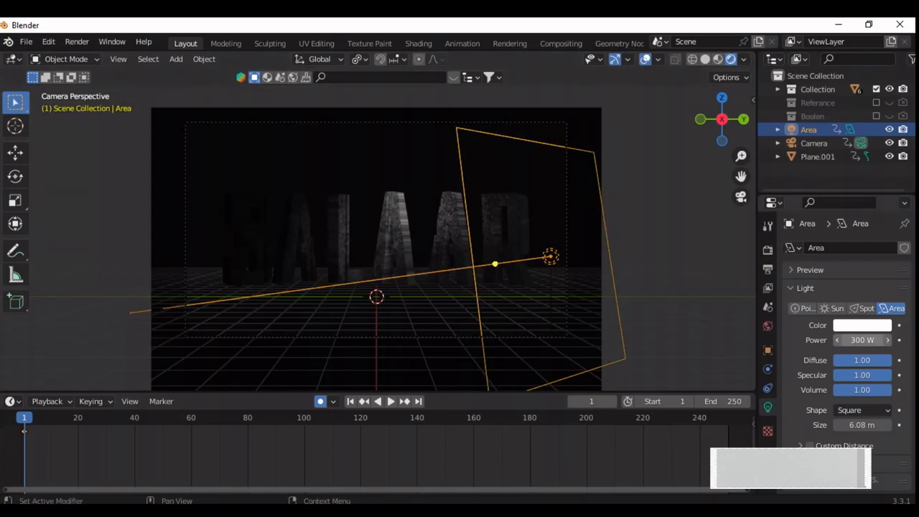
{"action": "key", "text": "BackSpace"}
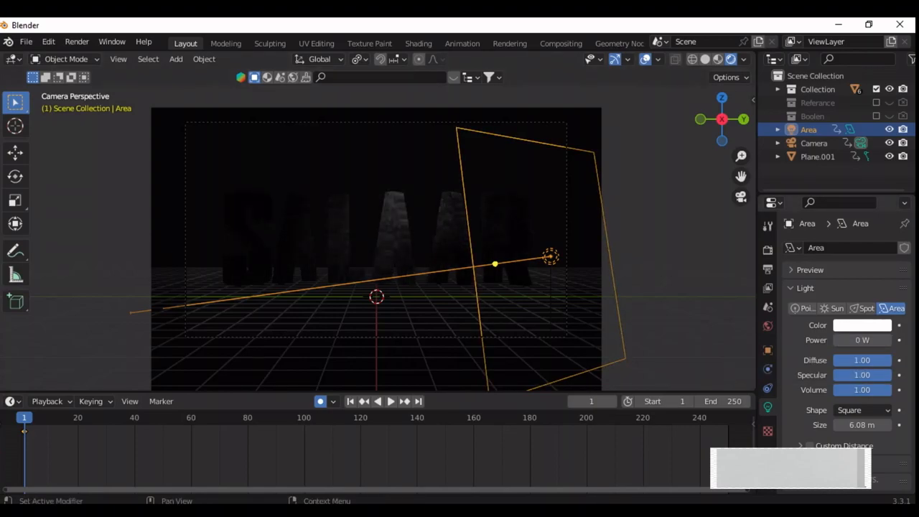
{"action": "key", "text": "shift+Right"}
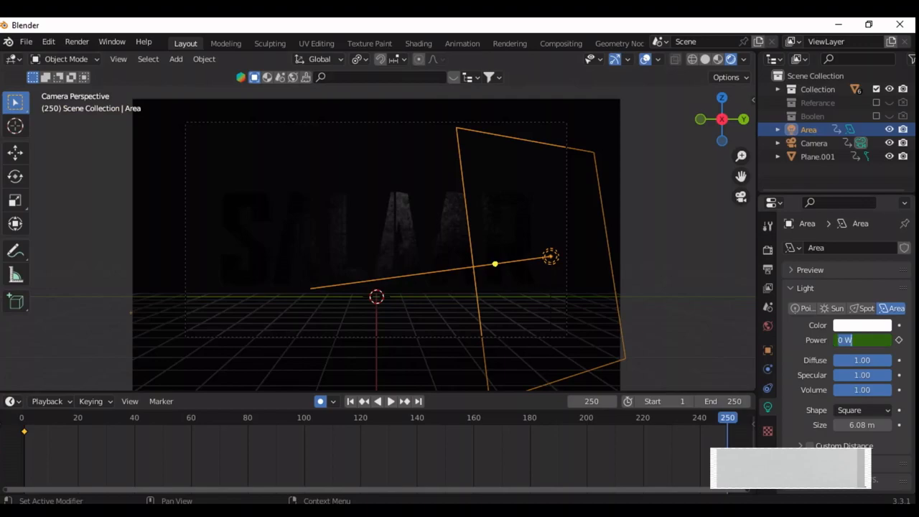
{"action": "key", "text": "Return"}
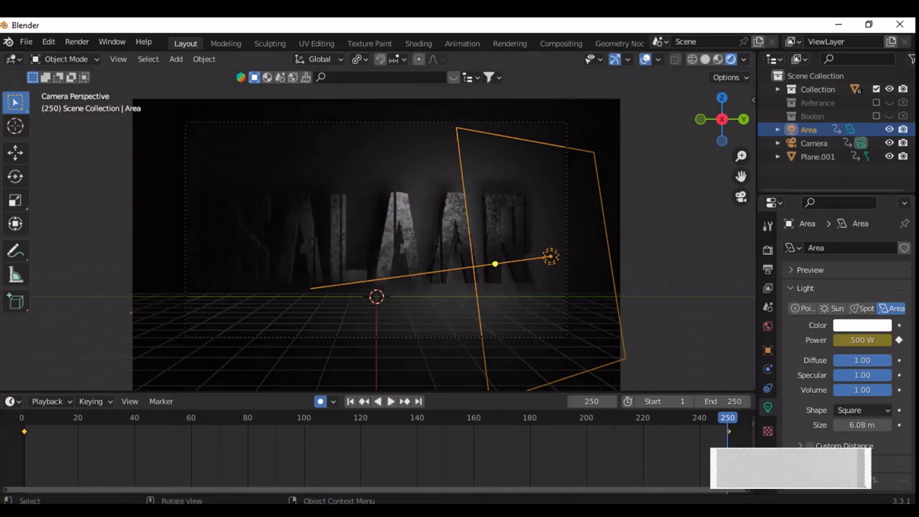
At frame 250, move the area light in front of the middle of the letters and rotate it about Z
{"action": "key", "text": "r"}
{"action": "key", "text": "z"}
{"action": "key", "text": "Return"}
{"action": "key", "text": "g"}
{"action": "key", "text": "y"}
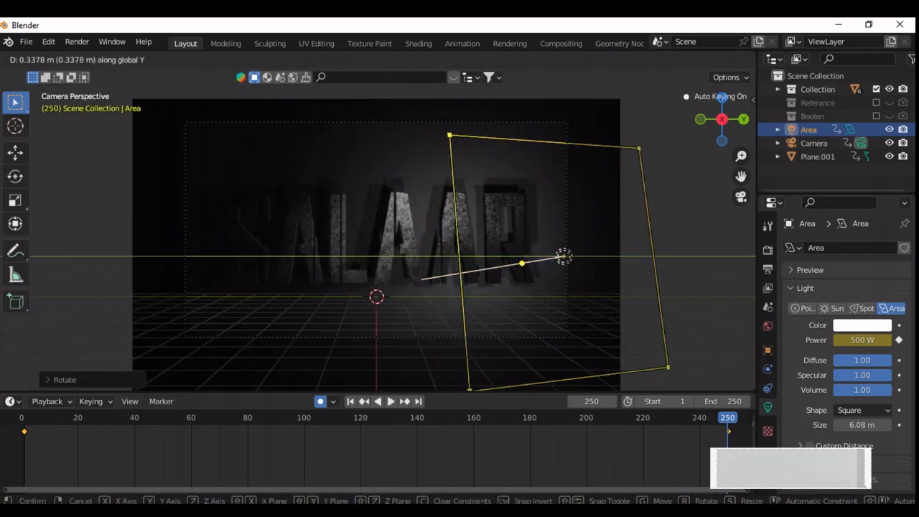
{"action": "key", "text": "Return"}
{"action": "key", "text": "g"}
{"action": "key", "text": "y"}
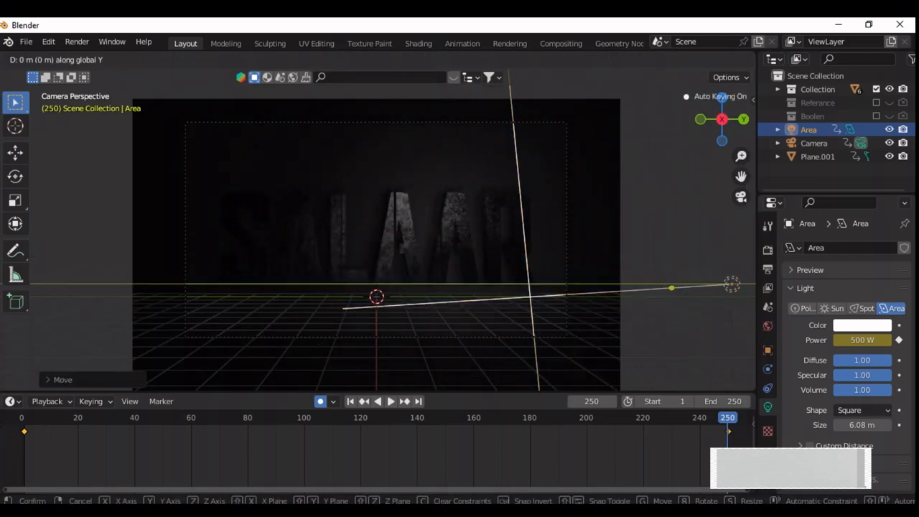
{"action": "key", "text": "Return"}
{"action": "key", "text": "r"}
{"action": "key", "text": "z"}
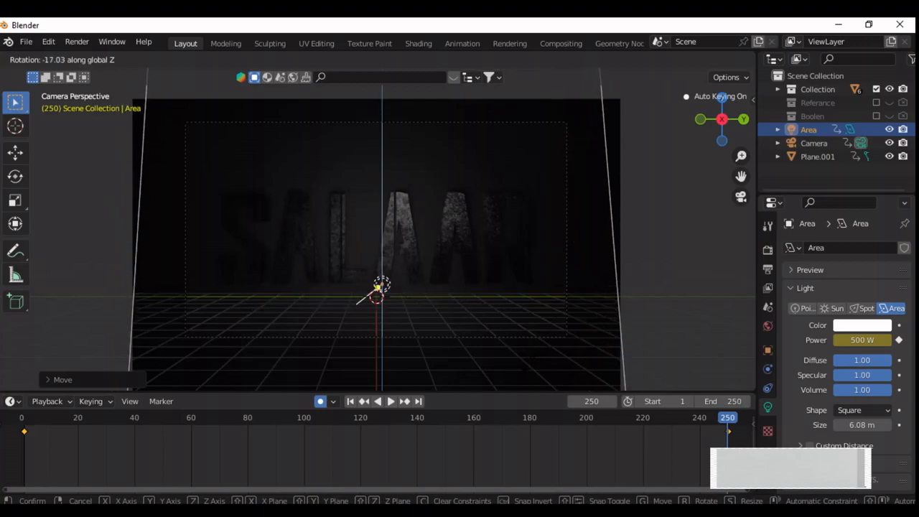
{"action": "key", "text": "Return"}
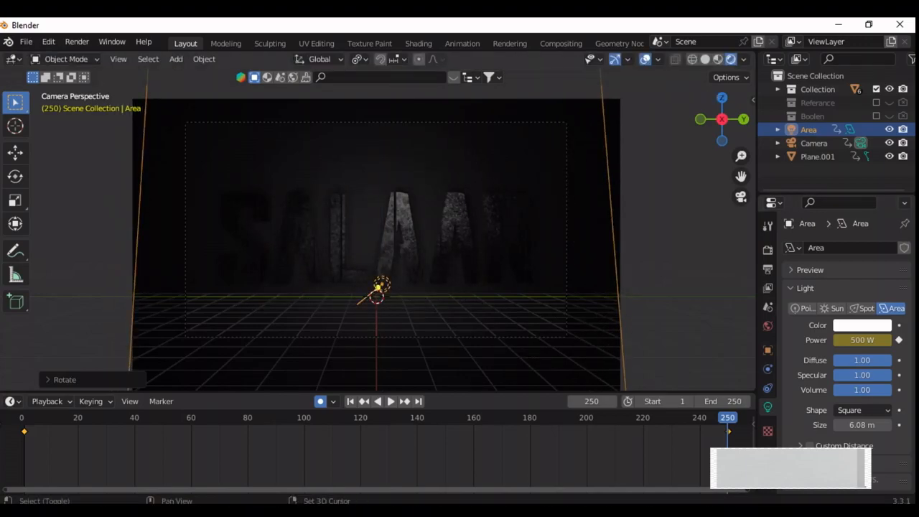
Play the animation from frame 1 to check how the area light moves and lights the letters
{"action": "key", "text": "shift+Left"}
{"action": "key", "text": "space"}
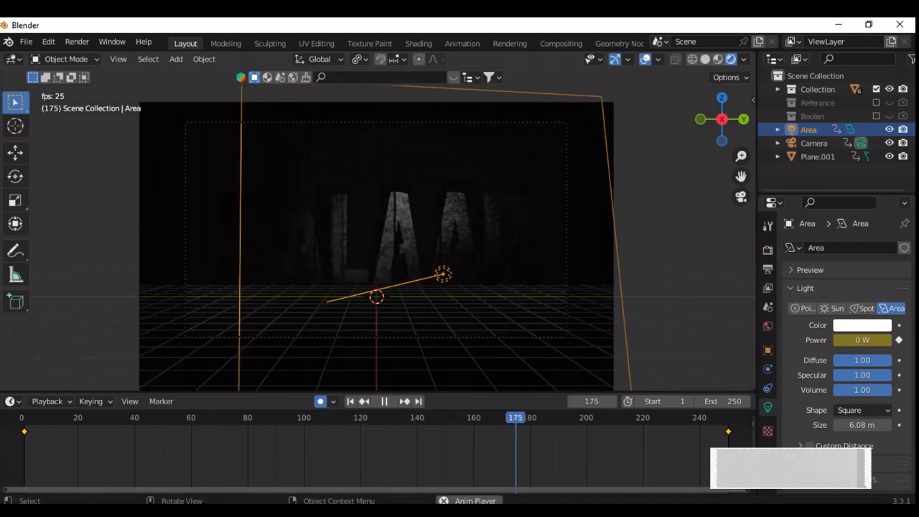
{"action": "key", "text": "KP_0"}
{"action": "key", "text": "Escape"}
Duplicate the area light to the S side of the letters and delete the copy's keyframes
{"action": "key", "text": "shift+d"}
{"action": "key", "text": "x"}
{"action": "key", "text": "Return"}
{"action": "left_click", "coordinate": [727, 431]}
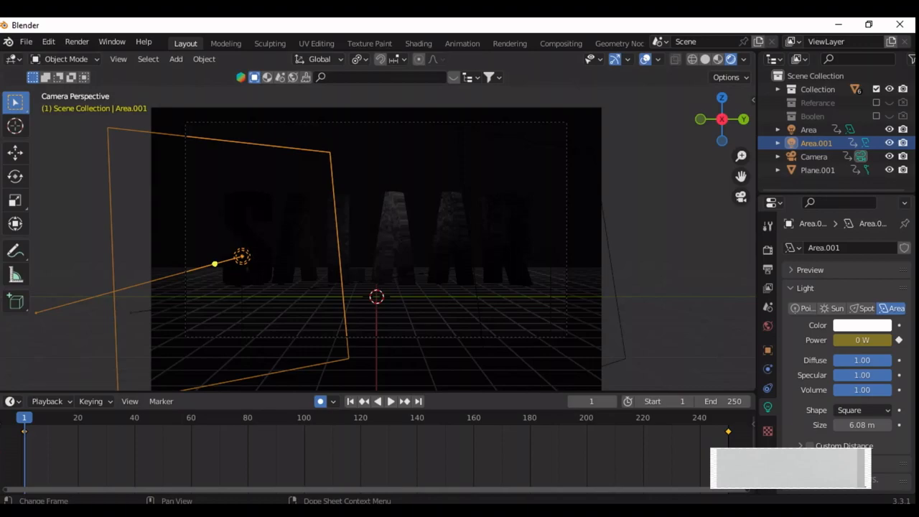
Rotate the duplicated area light about Z to face the letters and move it outward beyond the S
{"action": "key", "text": "r"}
{"action": "key", "text": "z"}
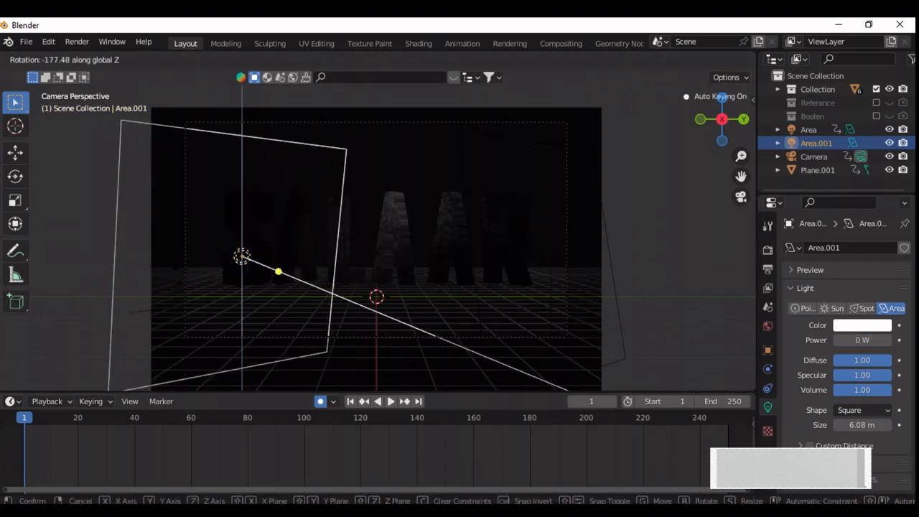
{"action": "key", "text": "Return"}
{"action": "key", "text": "g"}
{"action": "key", "text": "y"}
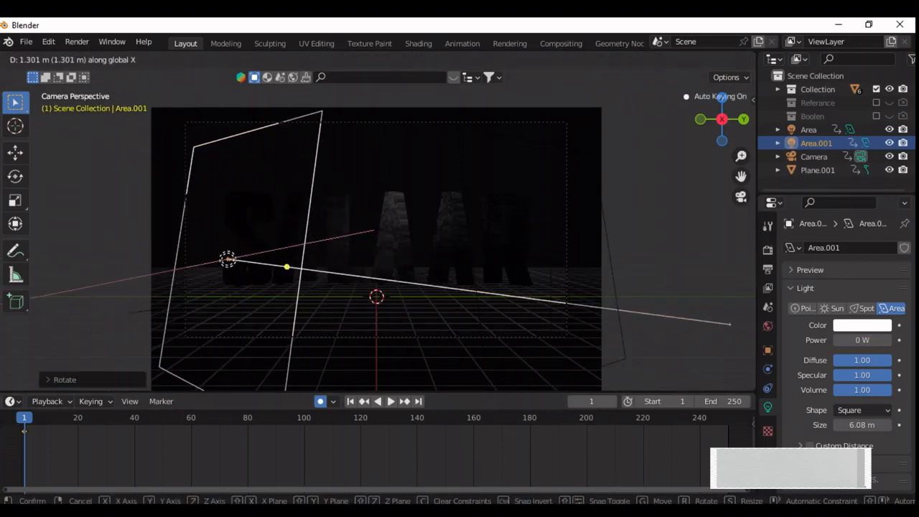
{"action": "key", "text": "Return"}
Keyframe the duplicated light's power at 100 W on frame 1 and 500 W on frame 100
{"action": "type", "text": "5"}
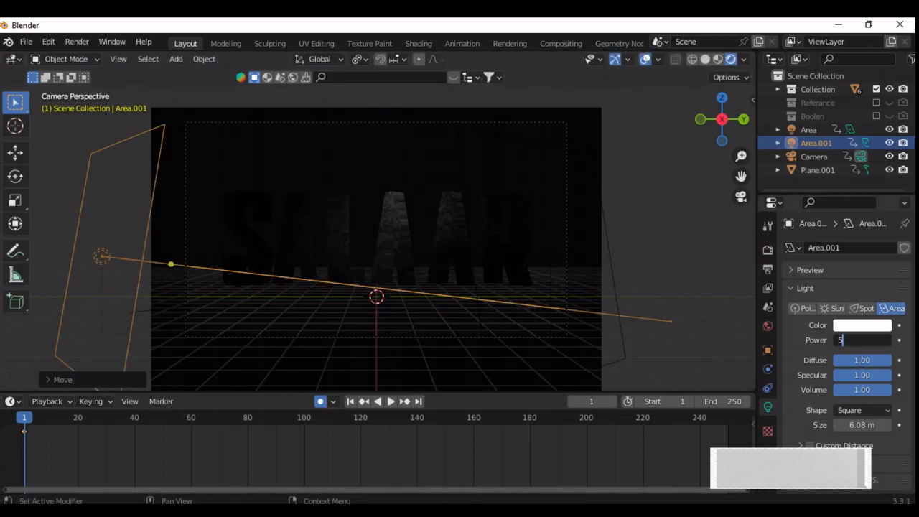
{"action": "type", "text": "00"}
{"action": "key", "text": "Return"}
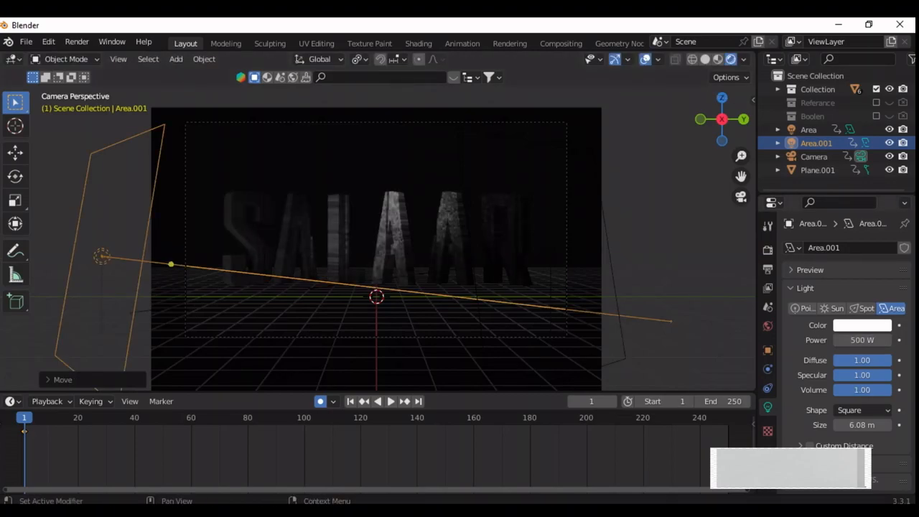
{"action": "type", "text": "100"}
{"action": "key", "text": "Return"}
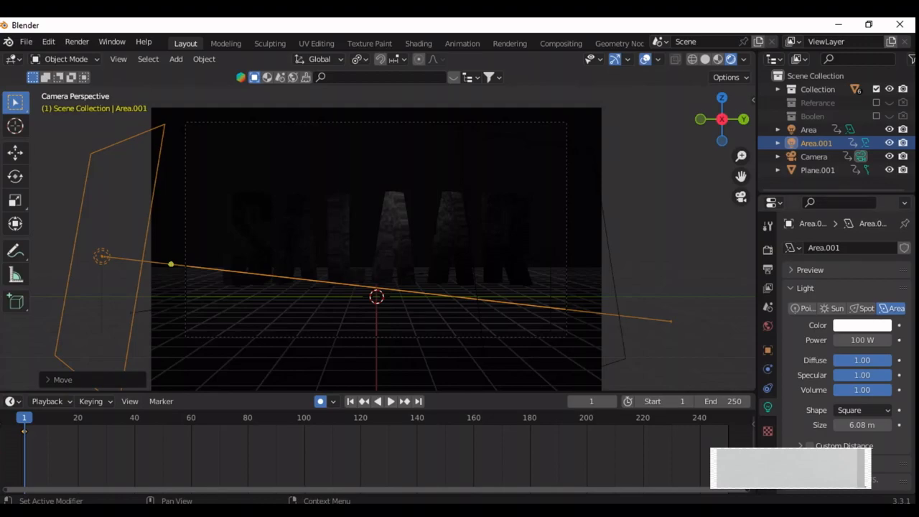
{"action": "left_click", "coordinate": [361, 417]}
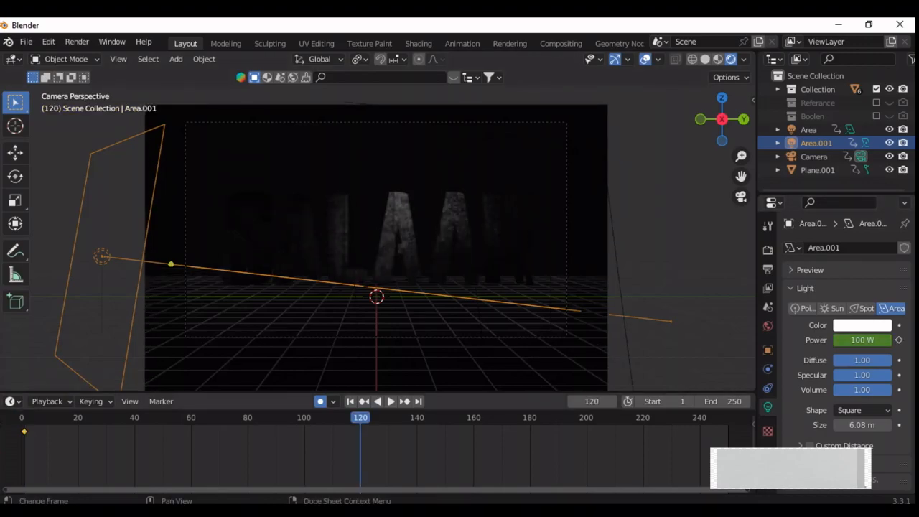
{"action": "left_click", "coordinate": [304, 417]}
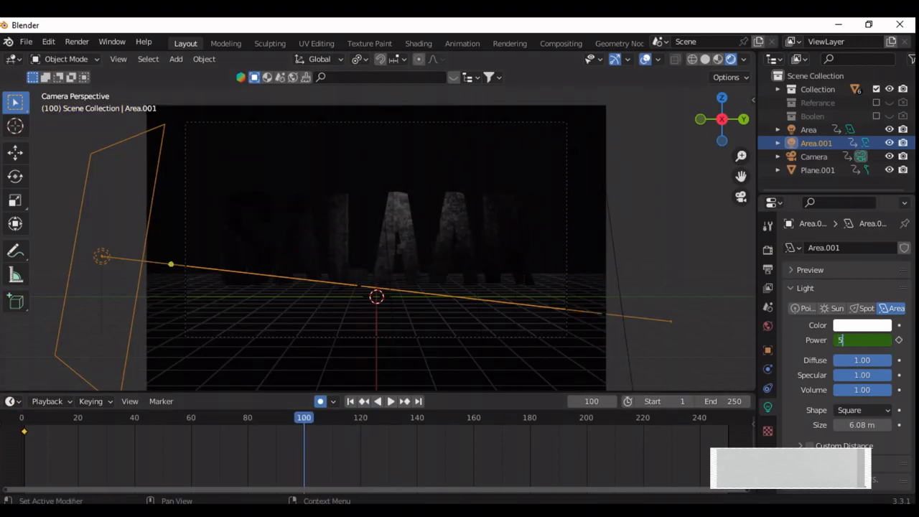
{"action": "type", "text": "500 W"}
{"action": "key", "text": "Return"}
Preview the animation from frame 1, and delete the backdrop plane's keyframes
{"action": "key", "text": "shift+Left"}
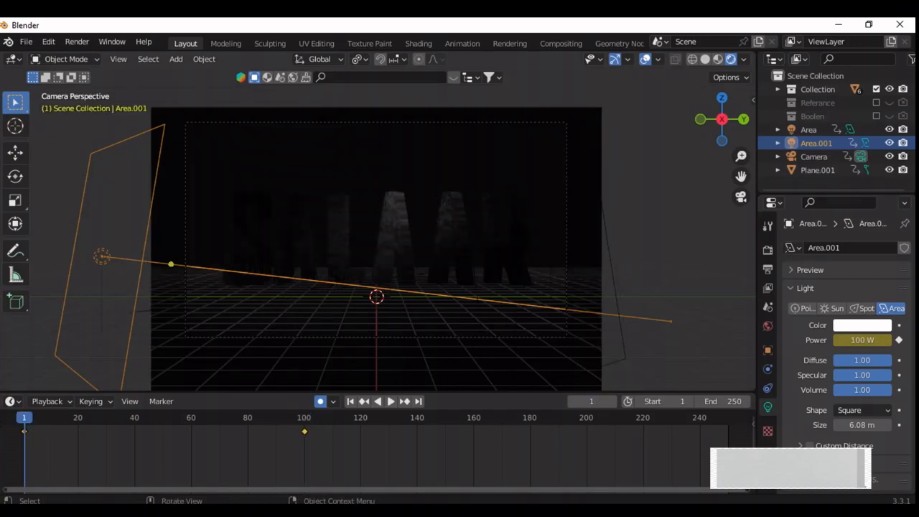
{"action": "key", "text": "space"}
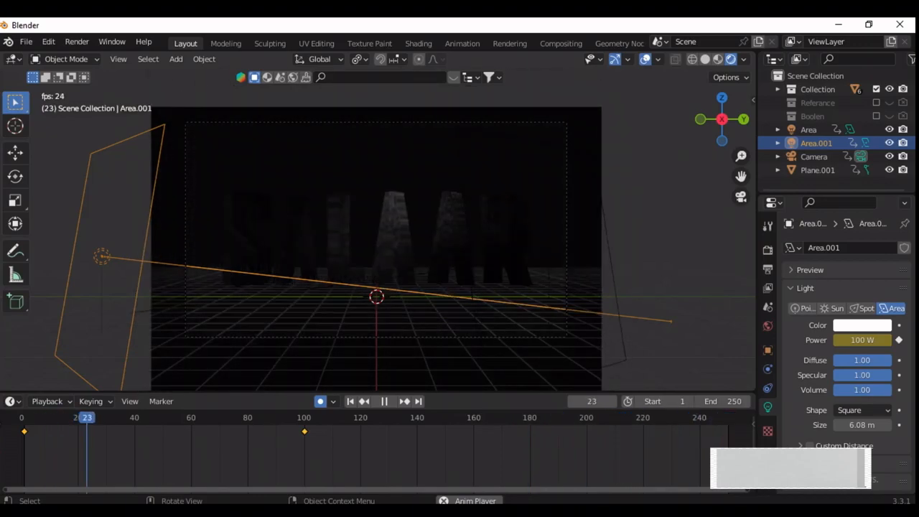
{"action": "left_click", "coordinate": [359, 352]}
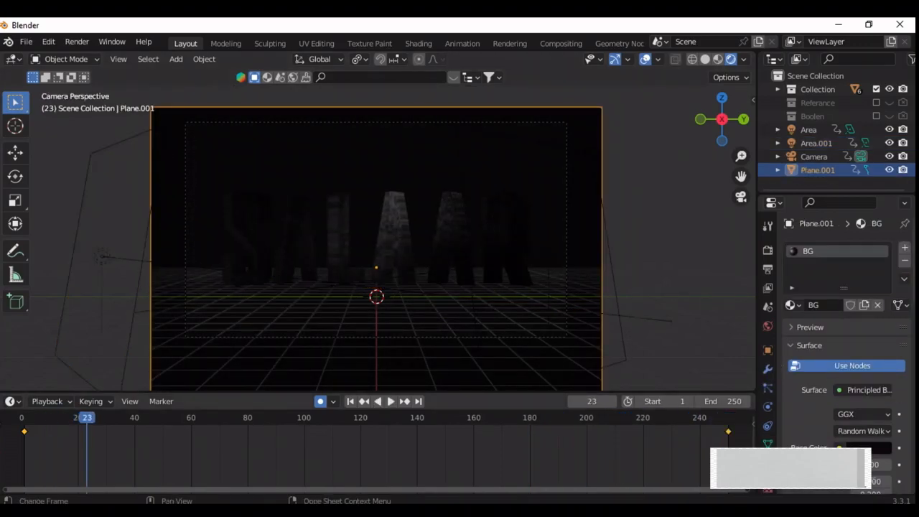
{"action": "key", "text": "shift+Left"}
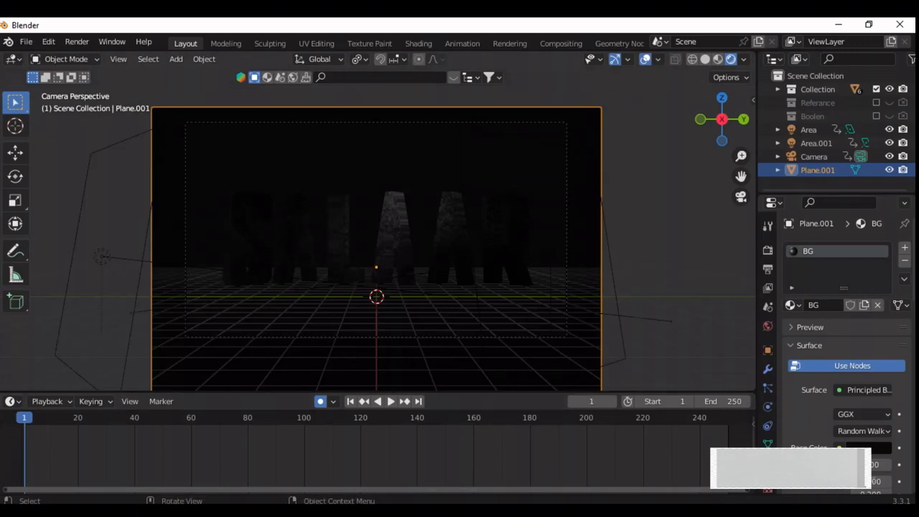
Remove the original area light's old keyframes and keyframe its power at 300 W on frame 80
{"action": "left_click", "coordinate": [621, 332]}
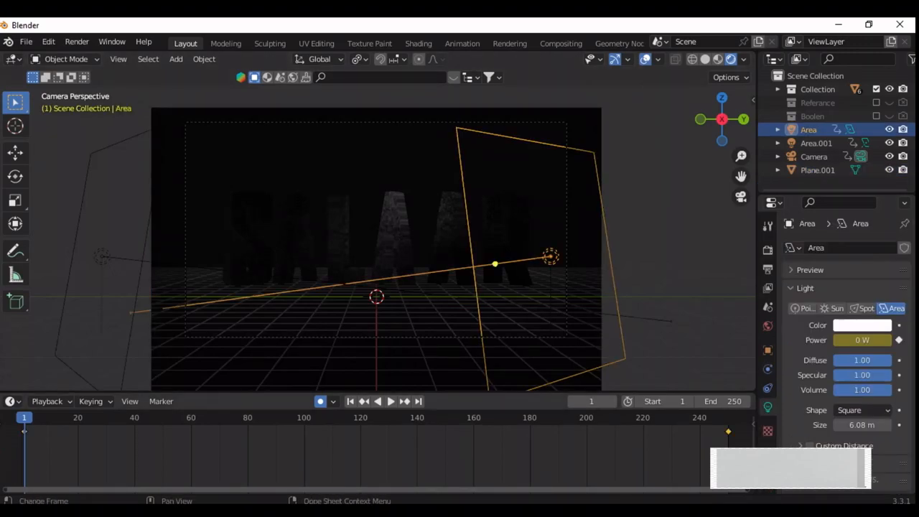
{"action": "key", "text": "g"}
{"action": "key", "text": "Escape"}
{"action": "left_click", "coordinate": [247, 424]}
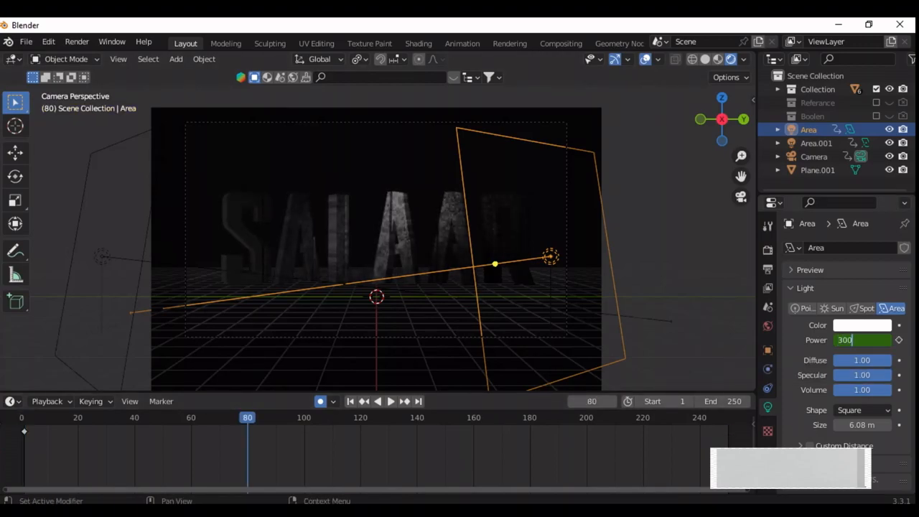
{"action": "key", "text": "Return"}
{"action": "key", "text": "shift+Left"}
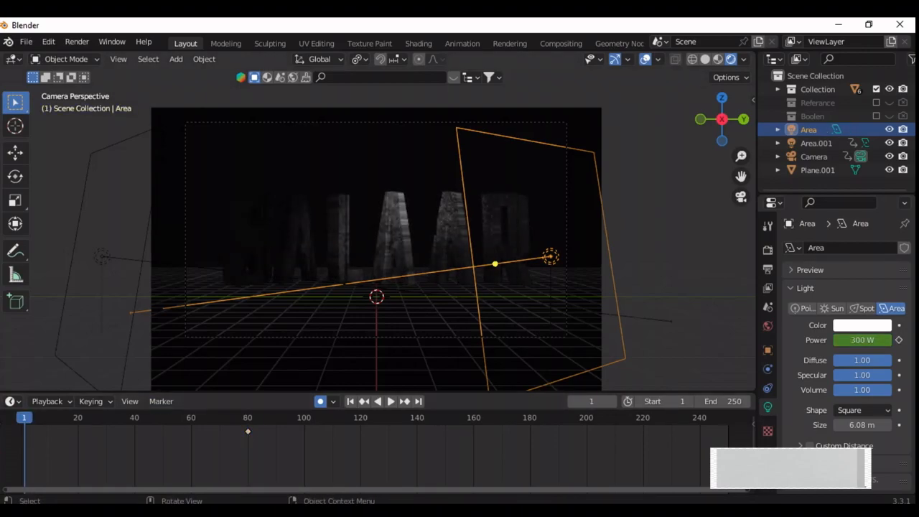
Move the original area light outward past the R, keyframe its power at 0 W on frame 1, and play the animation
{"action": "key", "text": "g"}
{"action": "key", "text": "x"}
{"action": "key", "text": "Return"}
{"action": "key", "text": "g"}
{"action": "key", "text": "x"}
{"action": "key", "text": "Return"}
{"action": "key", "text": "i"}
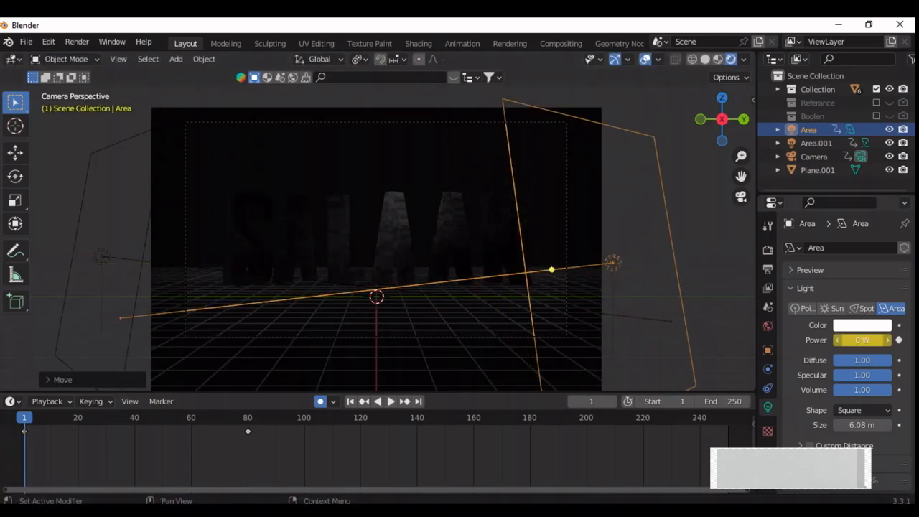
{"action": "key", "text": "space"}
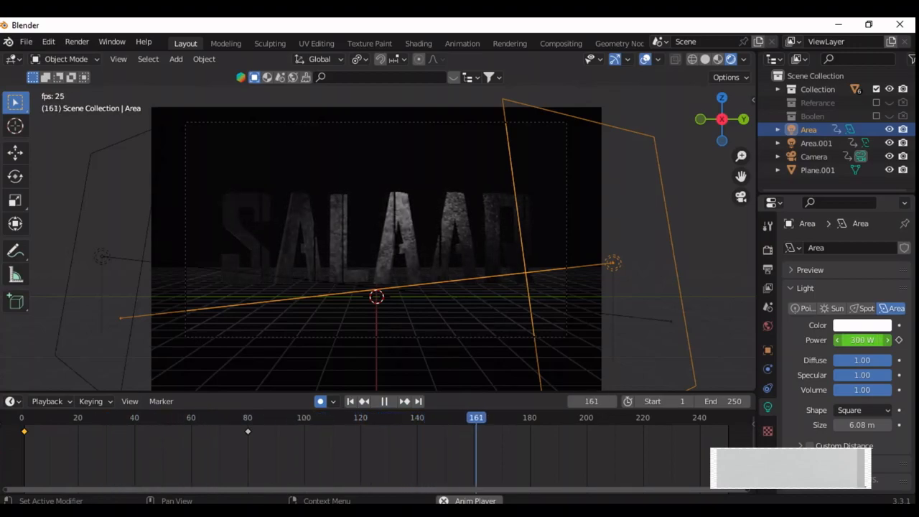
On frame 101, aim the duplicated area light more directly at the letters and move it inward beside the S
{"action": "key", "text": "space"}
{"action": "left_click", "coordinate": [816, 143]}
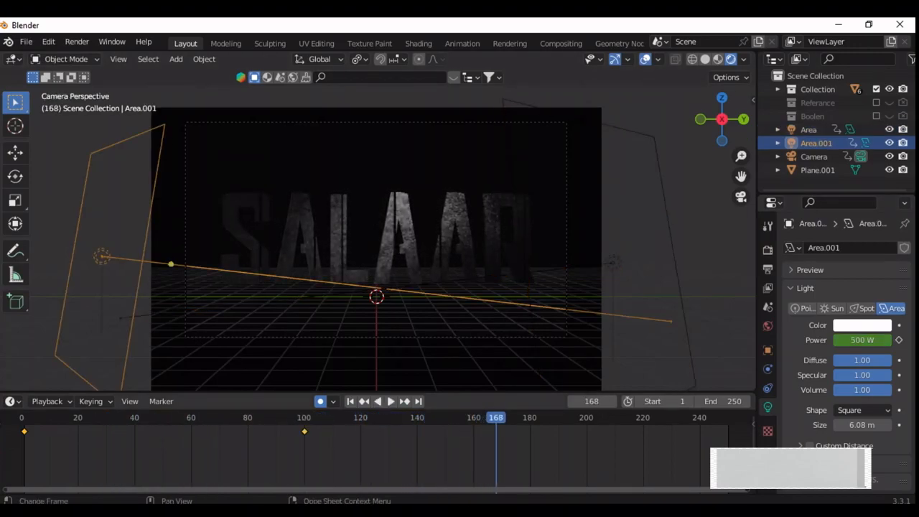
{"action": "left_click", "coordinate": [307, 424]}
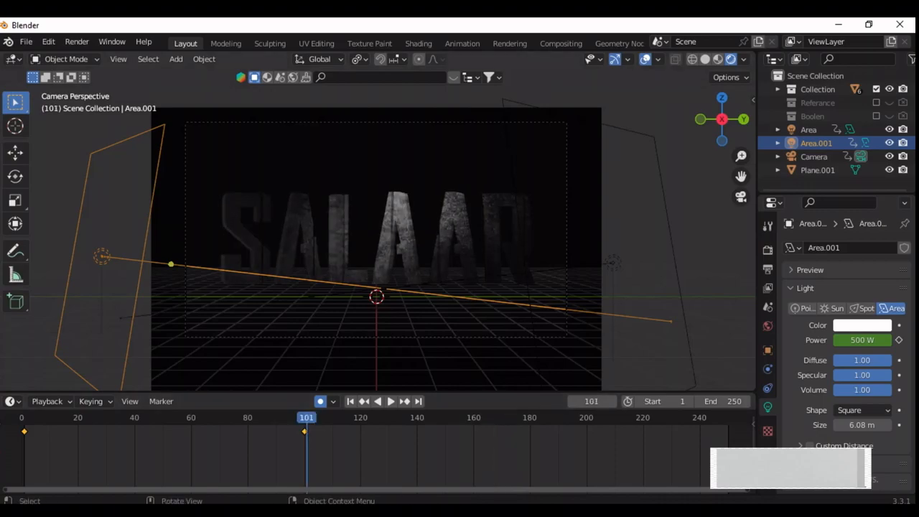
{"action": "left_click_drag", "start_coordinate": [155, 263], "coordinate": [273, 269]}
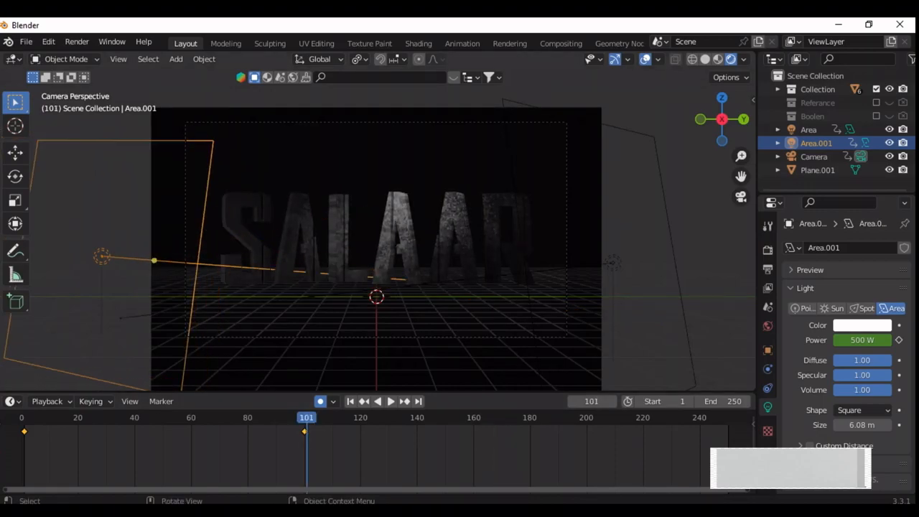
{"action": "key", "text": "g"}
{"action": "key", "text": "x"}
{"action": "key", "text": "Return"}
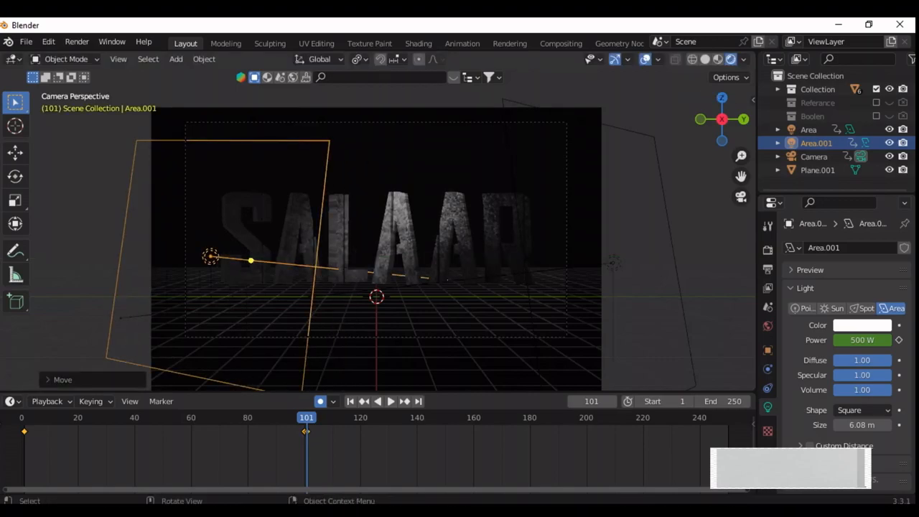
{"action": "left_click_drag", "start_coordinate": [219, 249], "coordinate": [222, 248]}
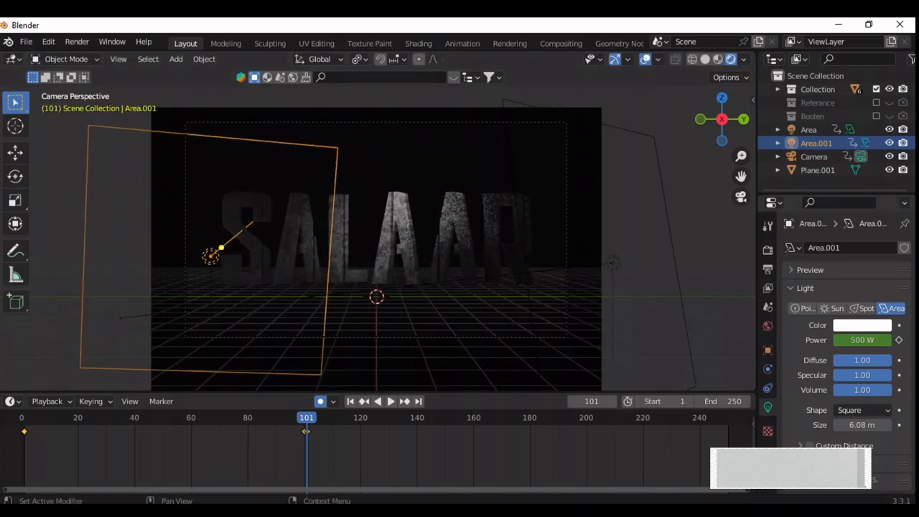
Keyframe the duplicated area light's power at 600 W on frame 100
{"action": "key", "text": "Left"}
{"action": "left_click", "coordinate": [861, 340]}
{"action": "type", "text": "600"}
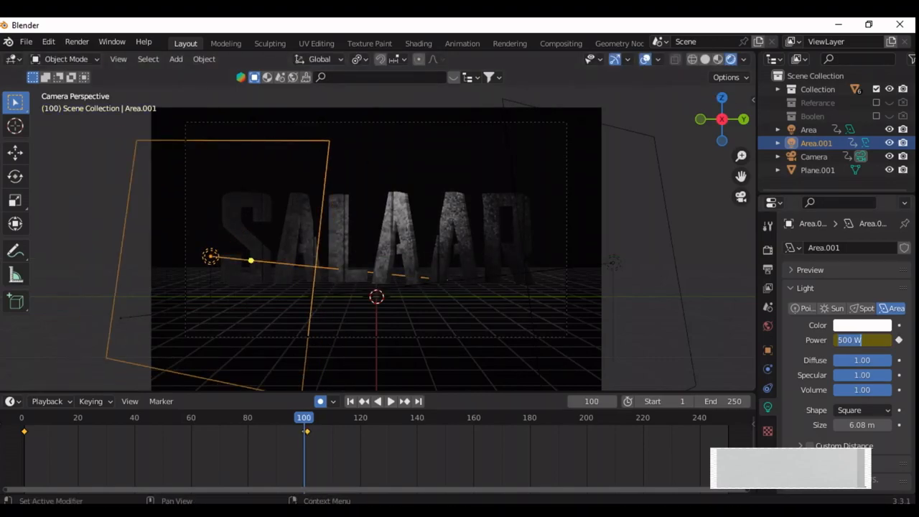
{"action": "key", "text": "Return"}
Reposition the duplicated area light in front of the S on frame 100, and play the animation from the start through the camera
{"action": "mouse_move", "coordinate": [722, 119]}
{"action": "left_mouse_down"}
{"action": "mouse_move", "coordinate": [736, 123]}
{"action": "mouse_move", "coordinate": [739, 115]}
{"action": "left_mouse_up"}
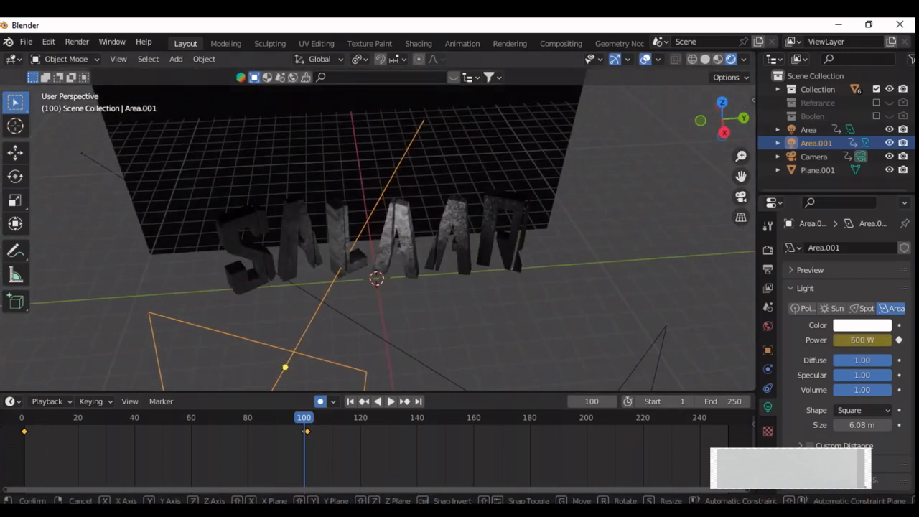
{"action": "key", "text": "g"}
{"action": "key", "text": "Return"}
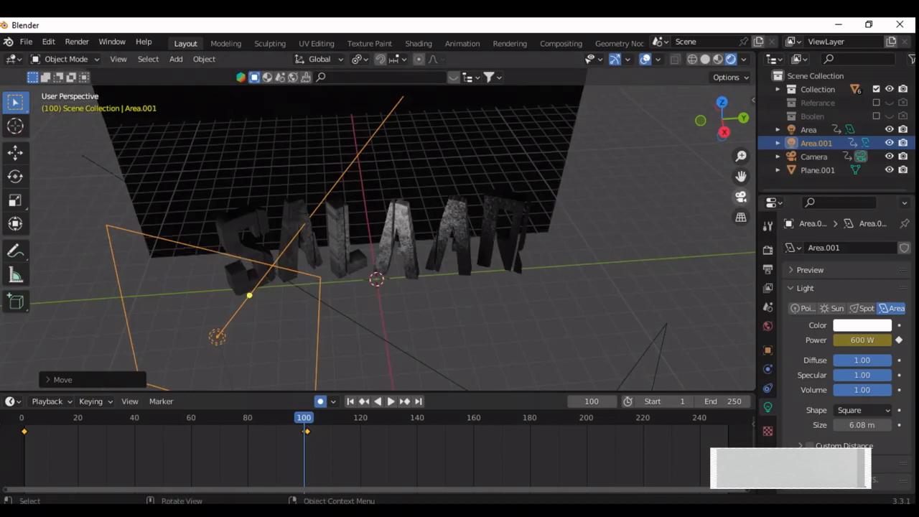
{"action": "left_click", "coordinate": [741, 196]}
{"action": "key", "text": "shift+Left"}
{"action": "key", "text": "space"}
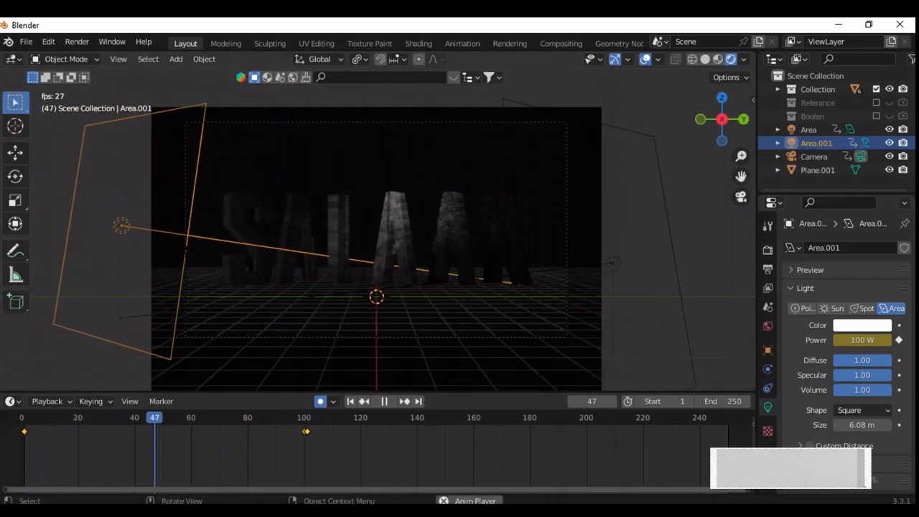